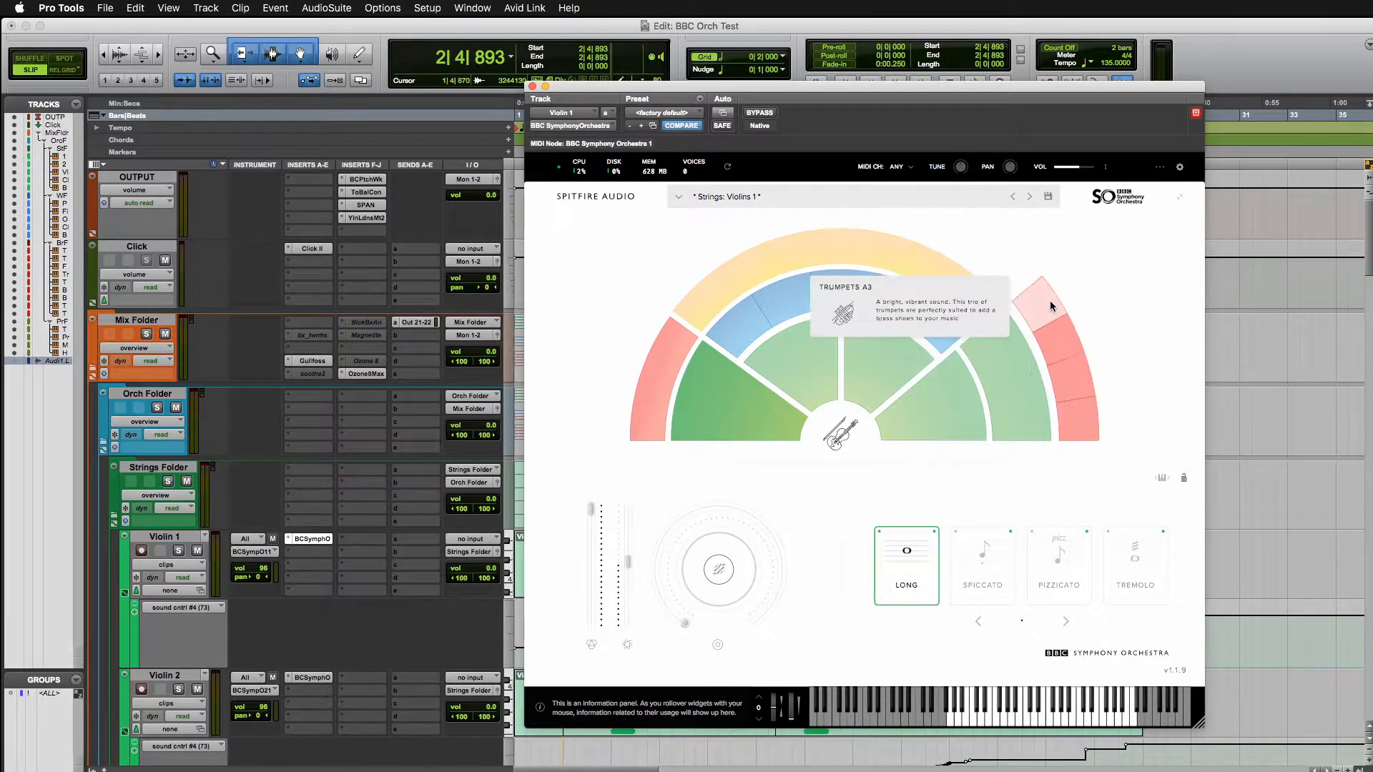
Close the Violin 1 instrument window and look through the string, wind, brass and percussion tracks of the session.
left_click(532, 86)
scroll(377, 455, "down", 10)
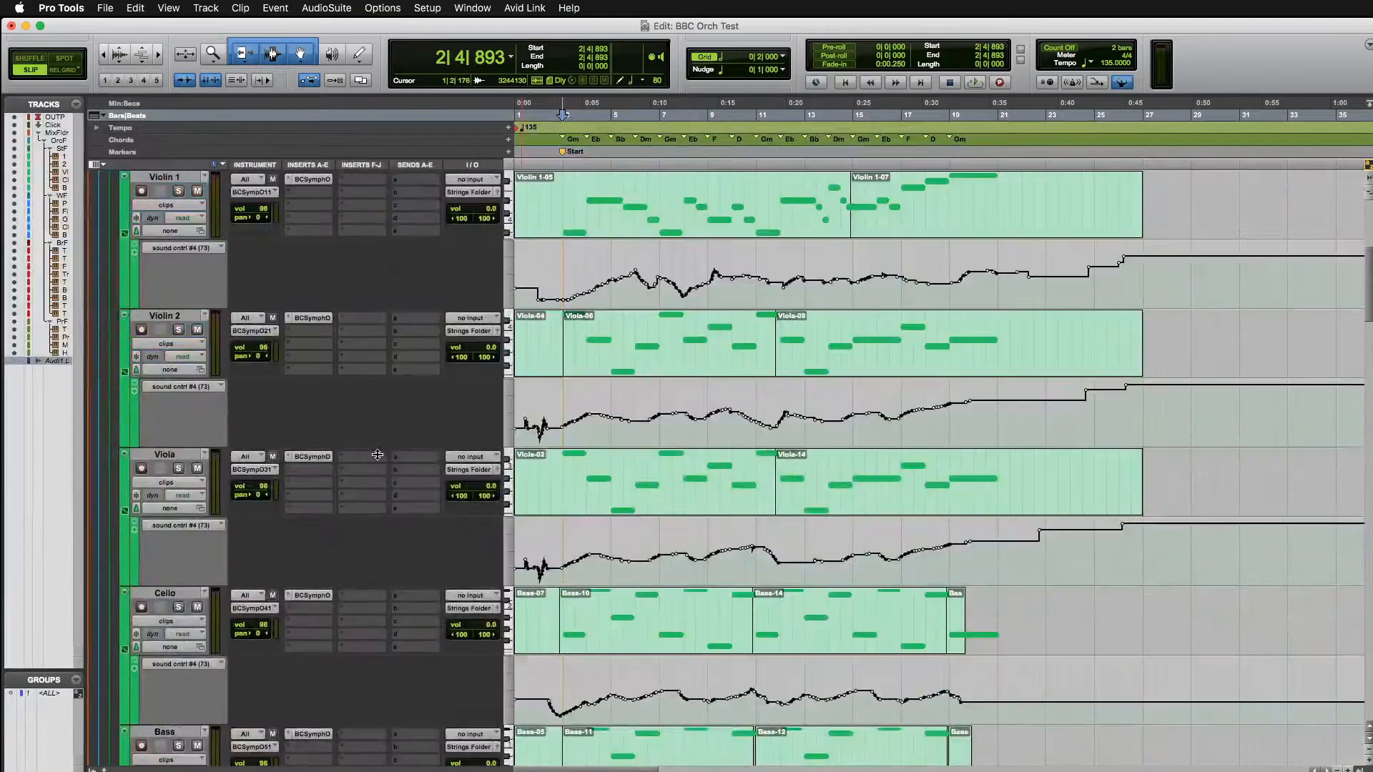
scroll(378, 455, "down", 2)
scroll(377, 455, "down", 20)
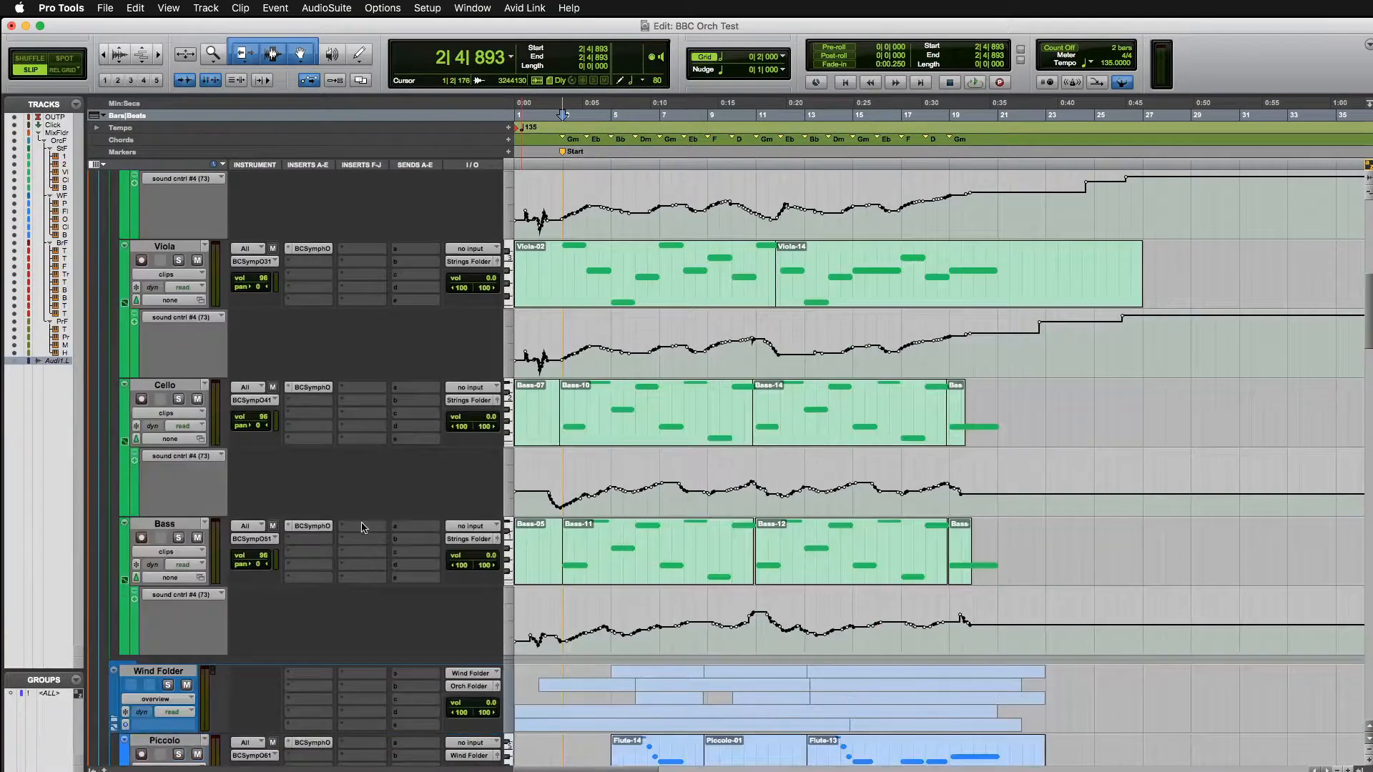
scroll(311, 496, "down", 20)
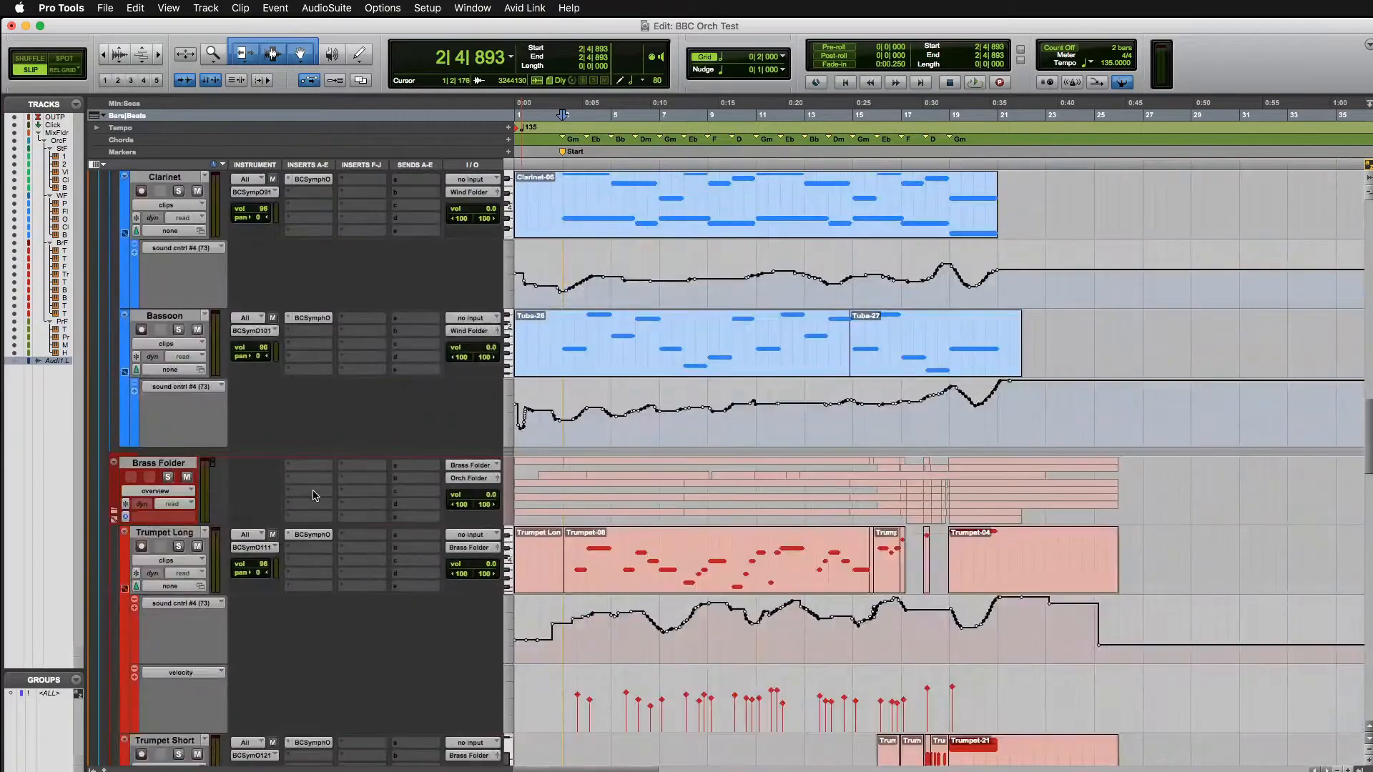
scroll(319, 496, "down", 15)
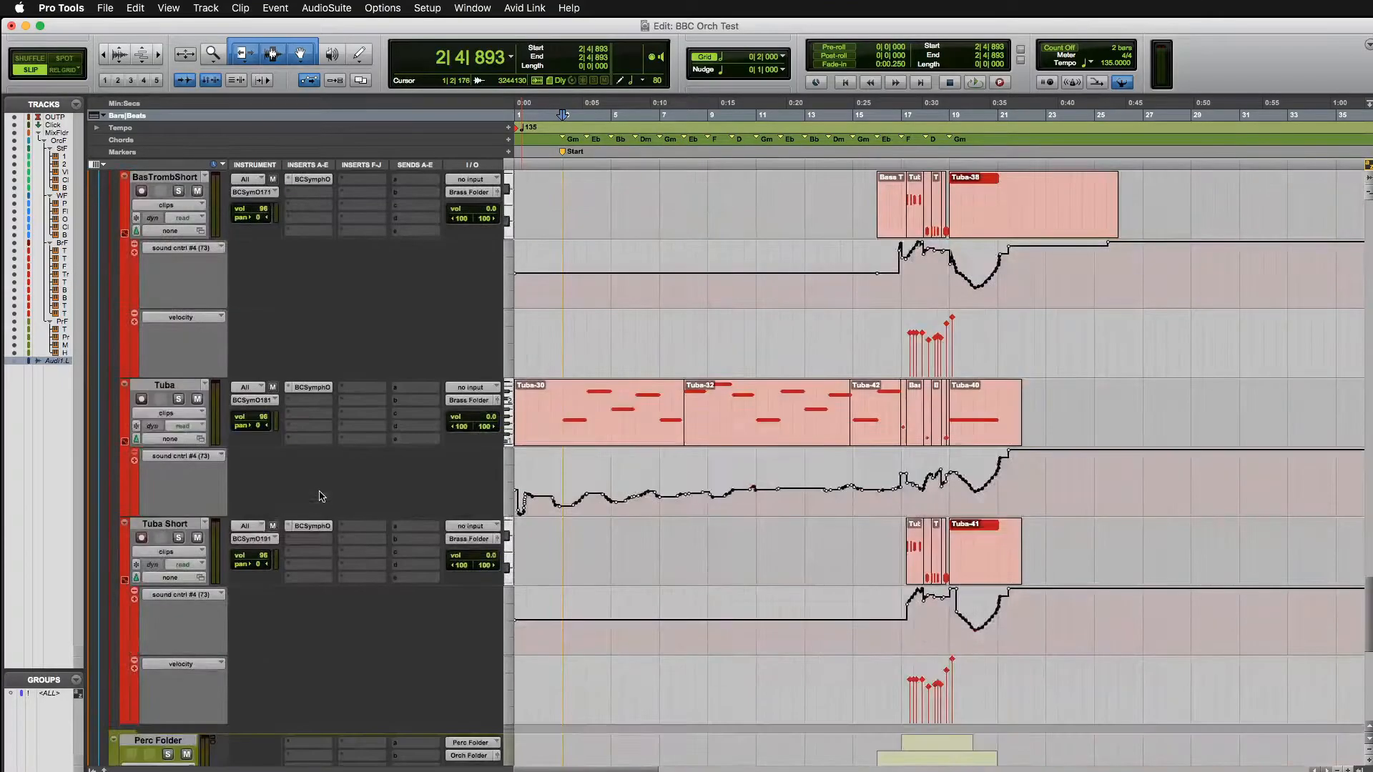
scroll(324, 497, "up", 20)
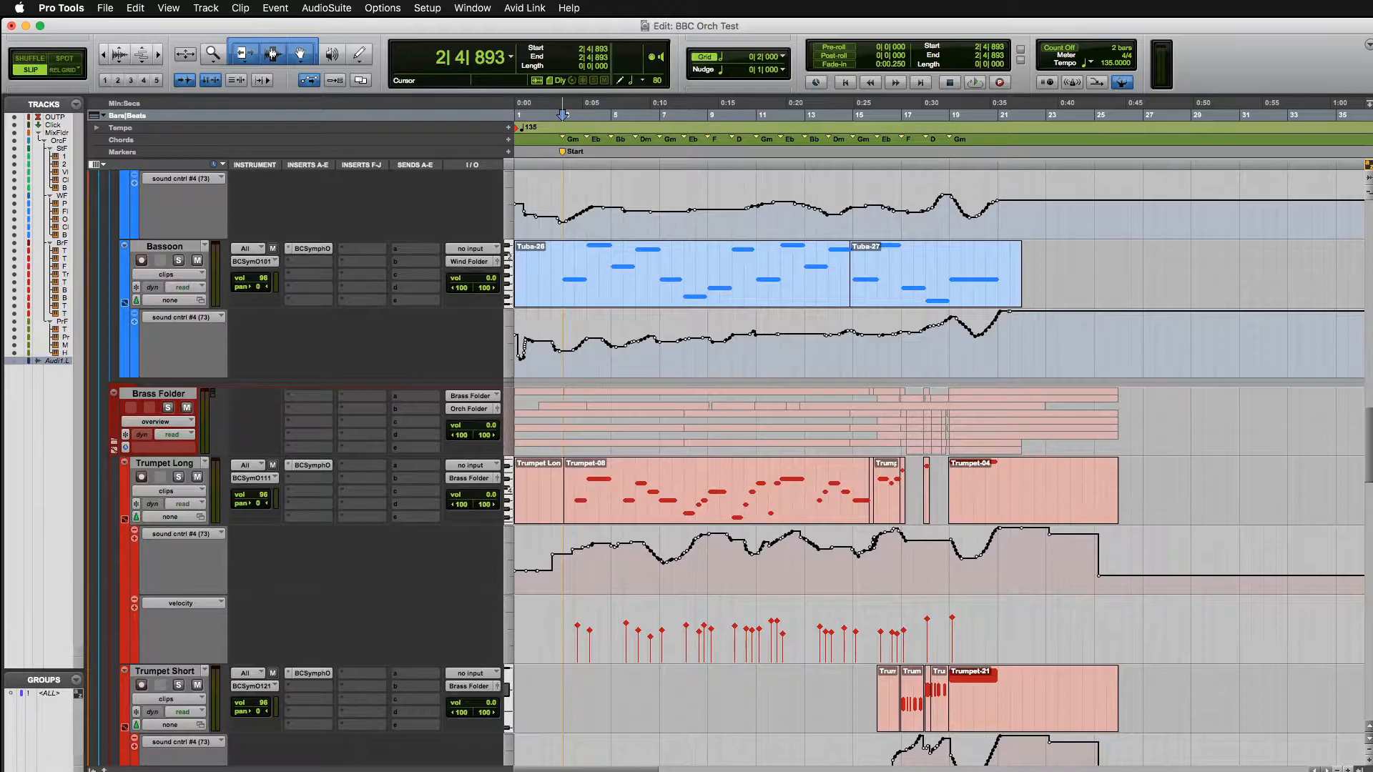
scroll(1370, 462, "up", 20)
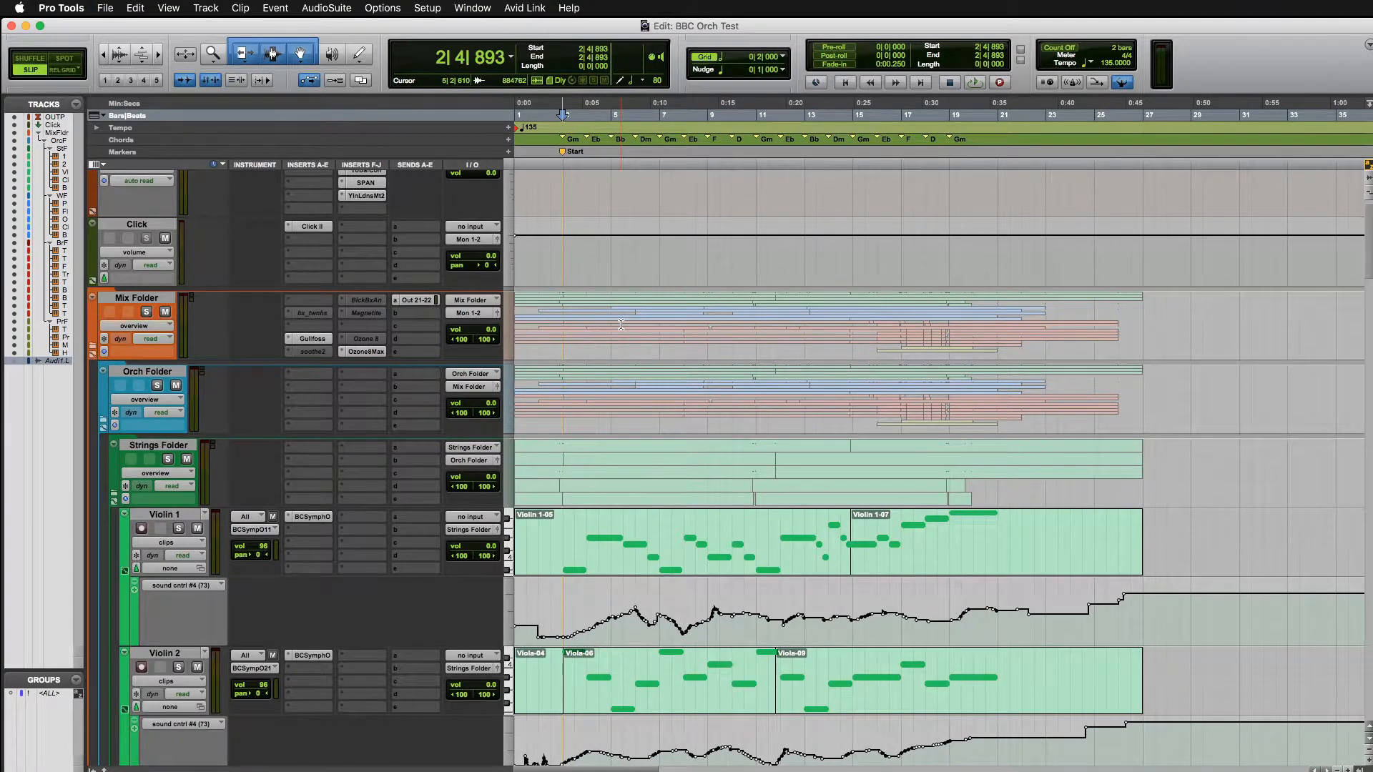
Play the full orchestral arrangement from the Start marker to its end.
key("space")
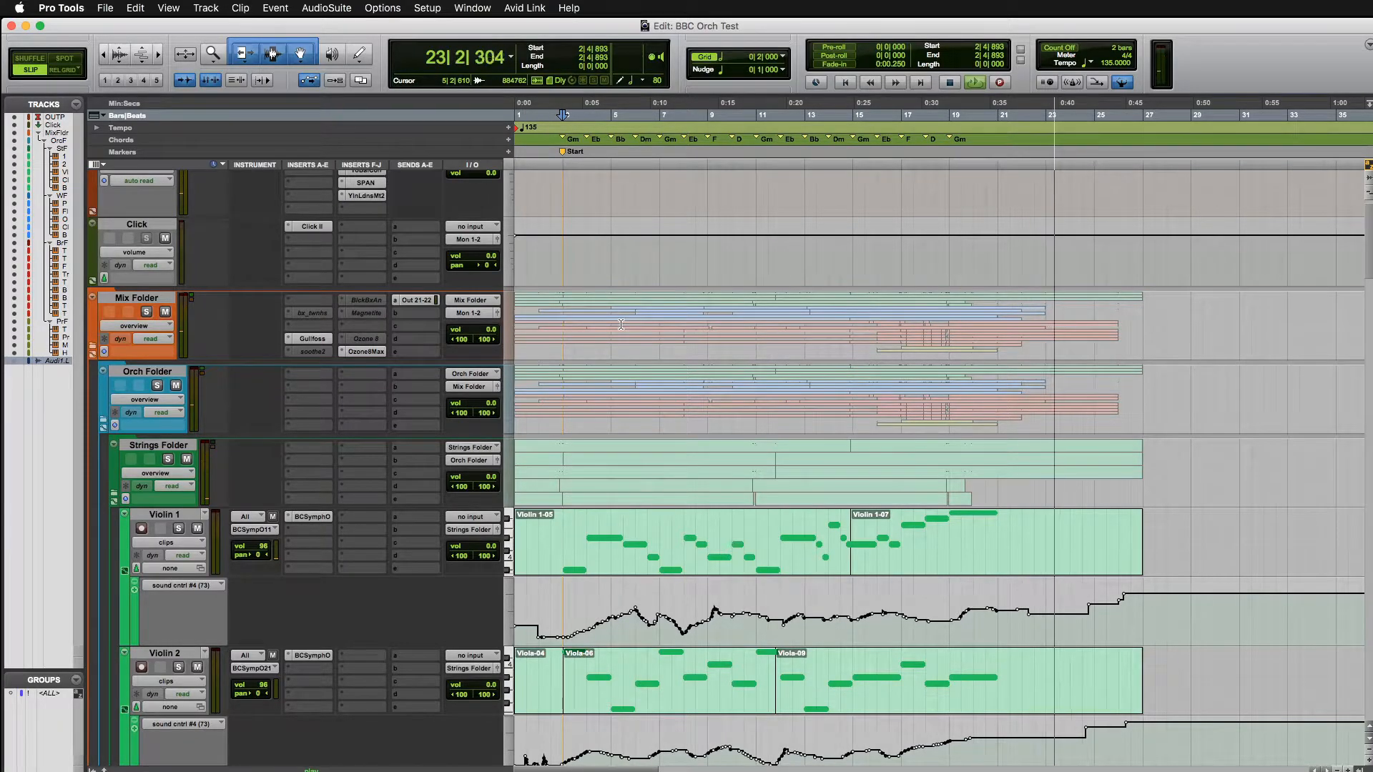
key("space")
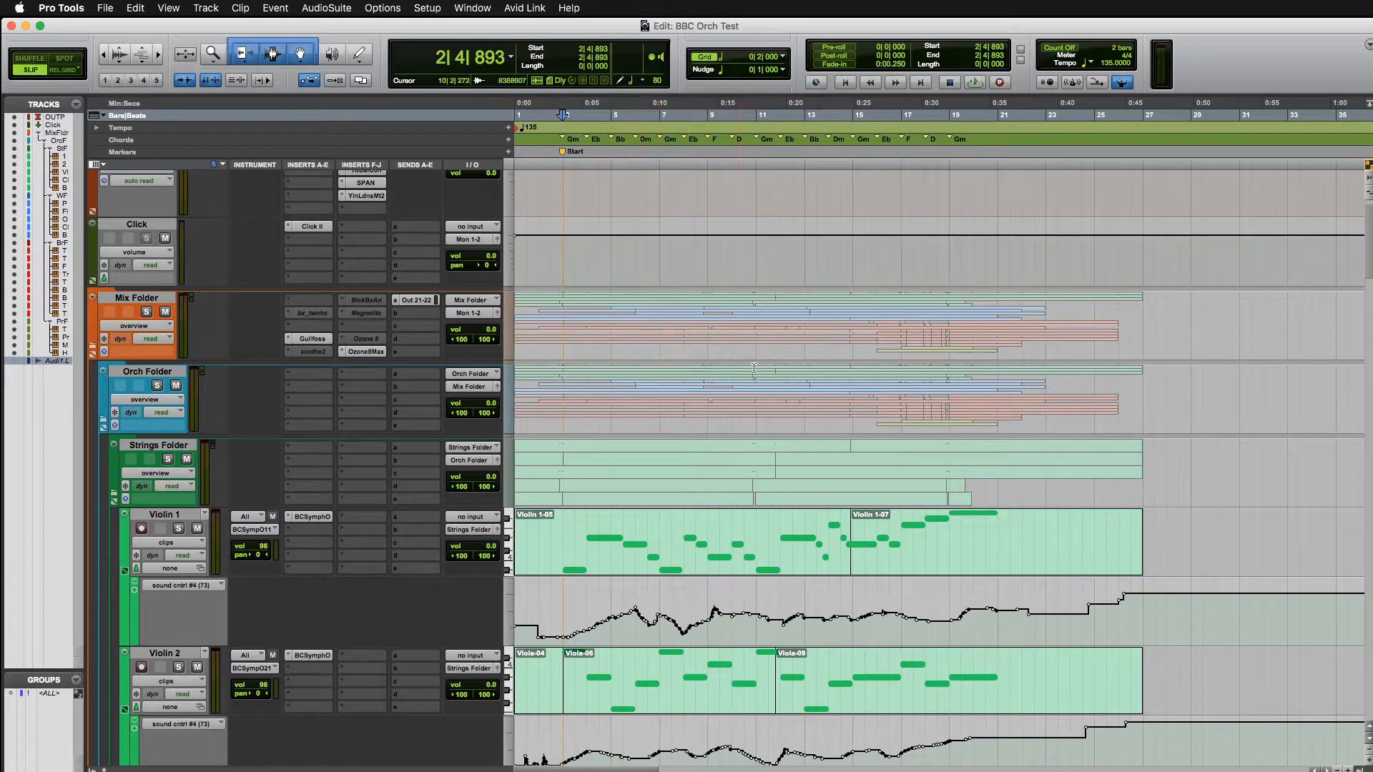
Solo the Strings Folder and play the string parts from the Start marker.
scroll(594, 344, "down", 3)
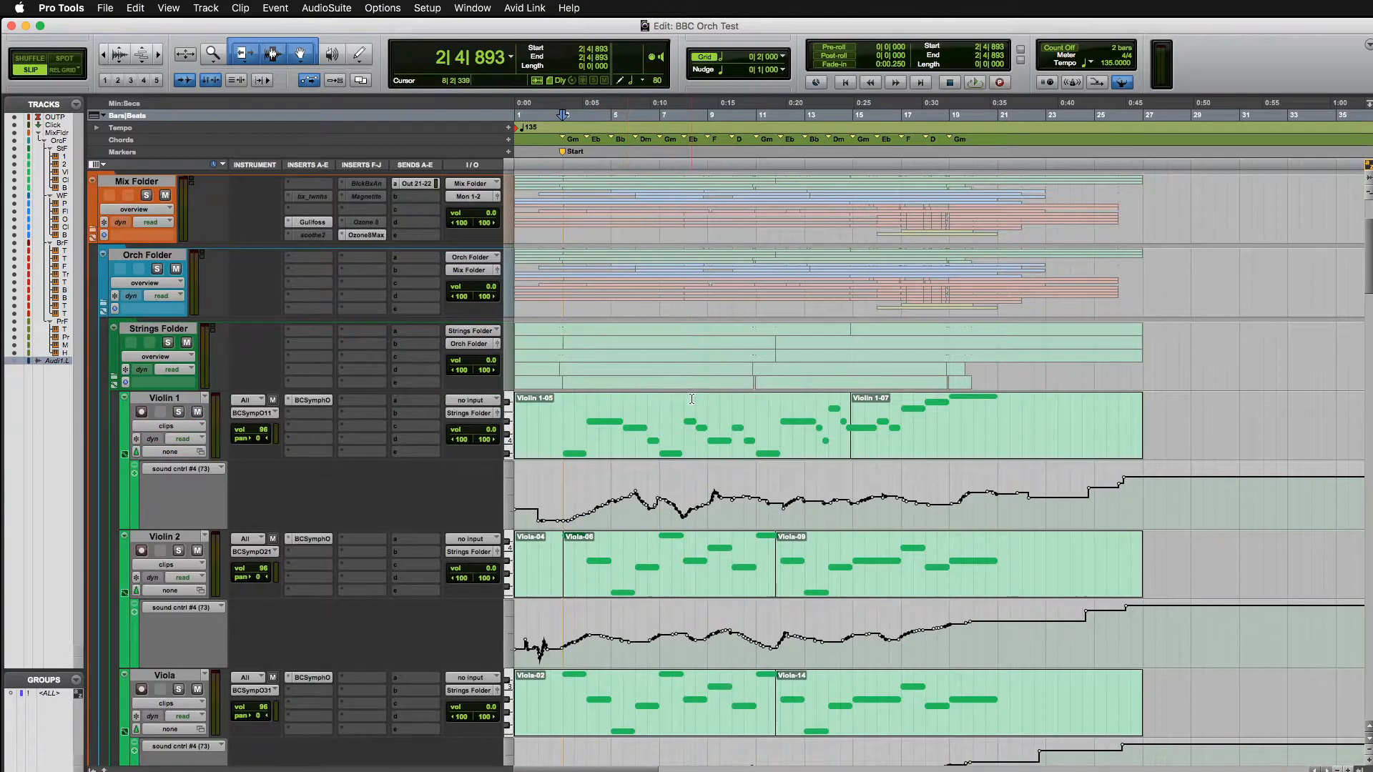
scroll(697, 408, "down", 2)
scroll(702, 406, "down", 2)
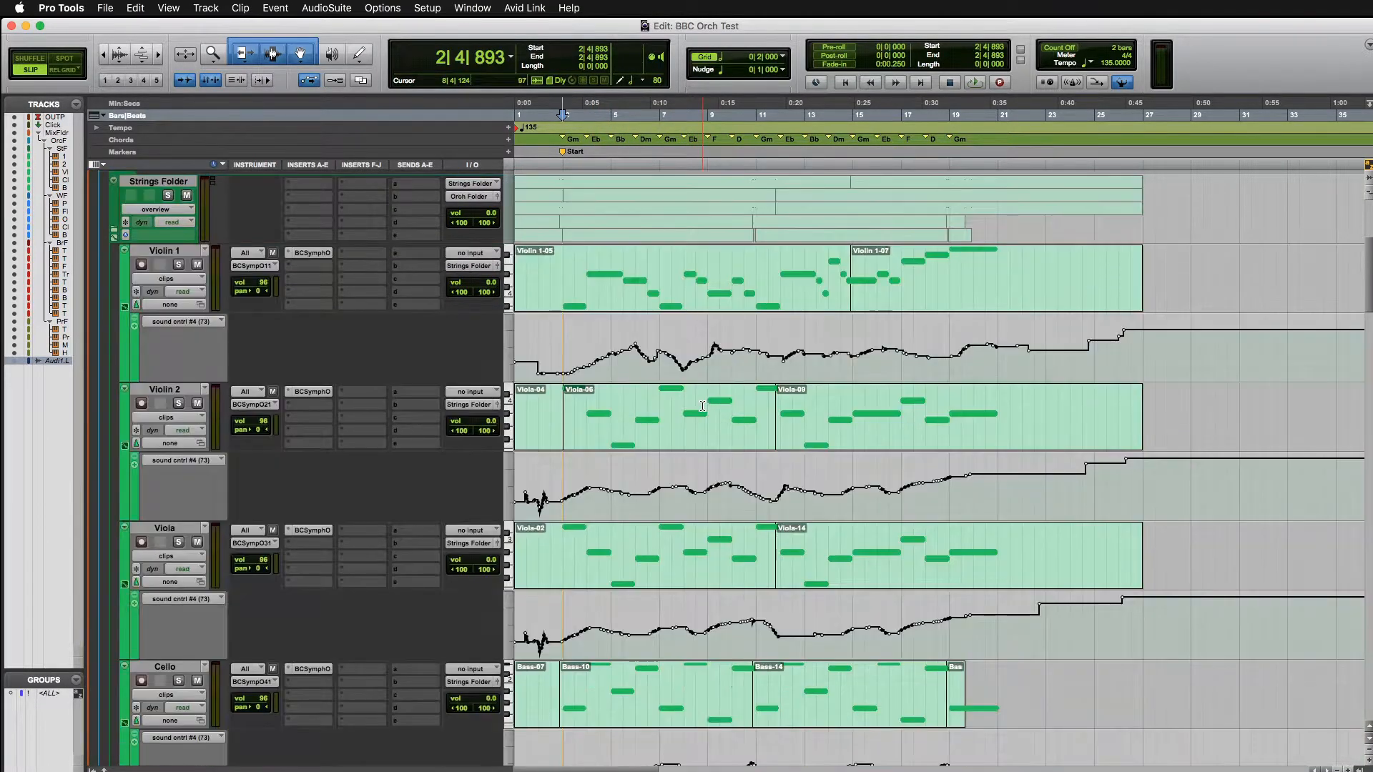
scroll(702, 406, "down", 6)
scroll(702, 406, "up", 6)
key("space")
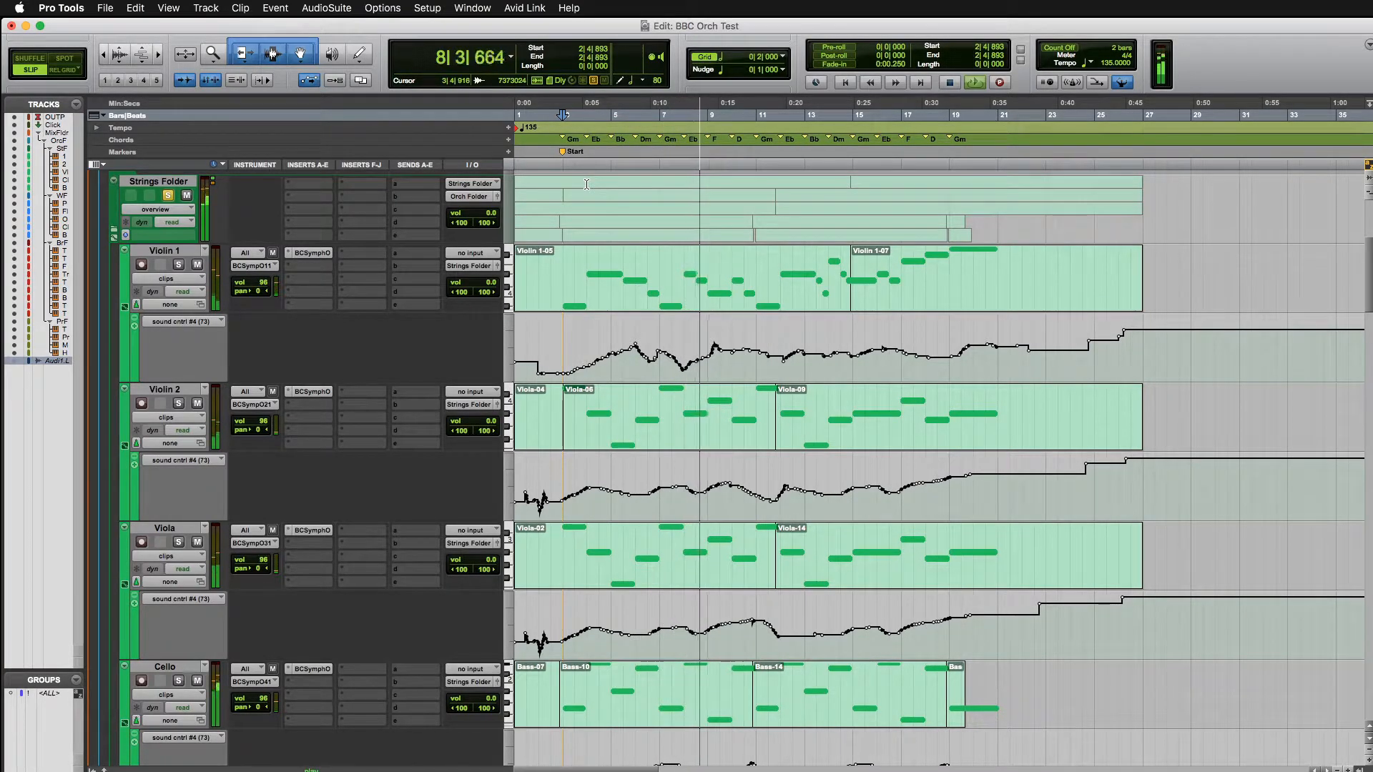
key("space")
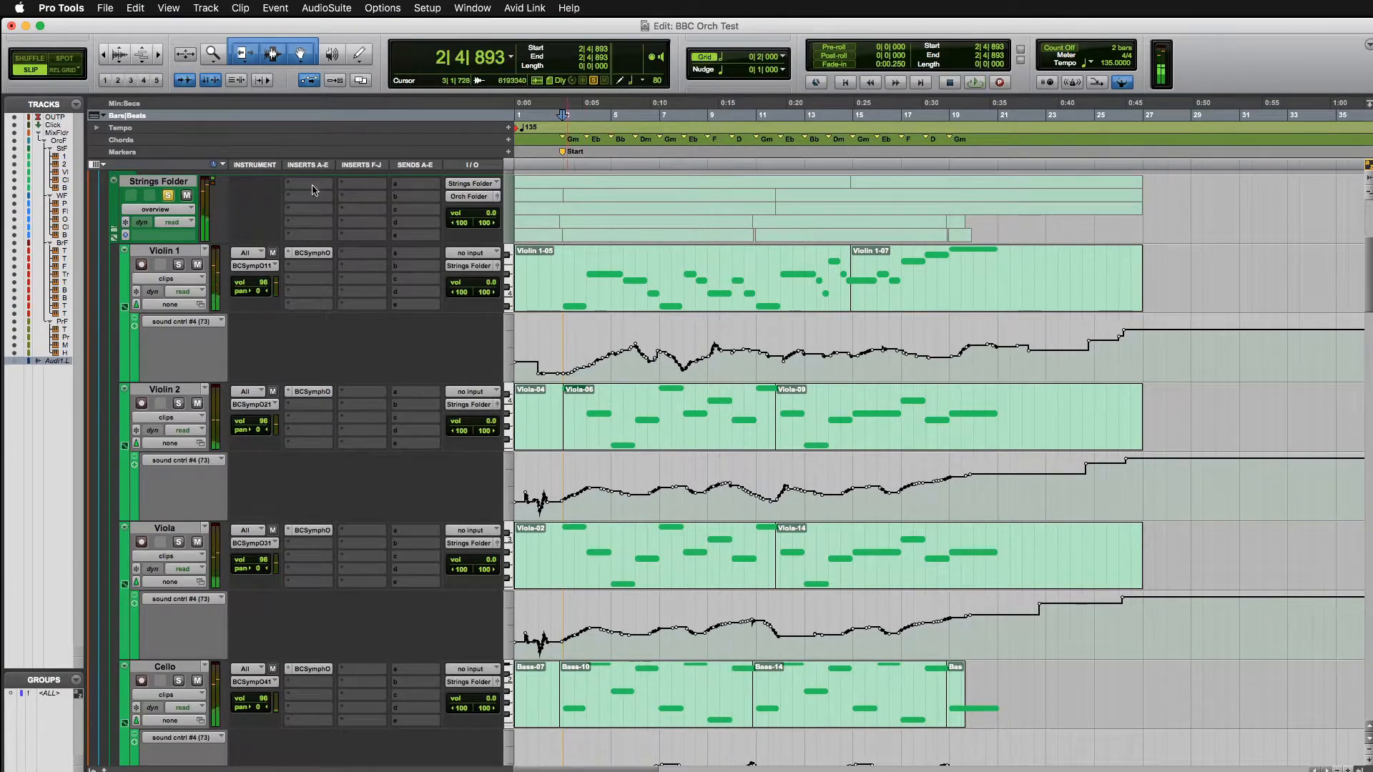
Open the BBC Symphony Orchestra instrument on the Violin 1 track and move its window further away from the track controls.
left_click(318, 254)
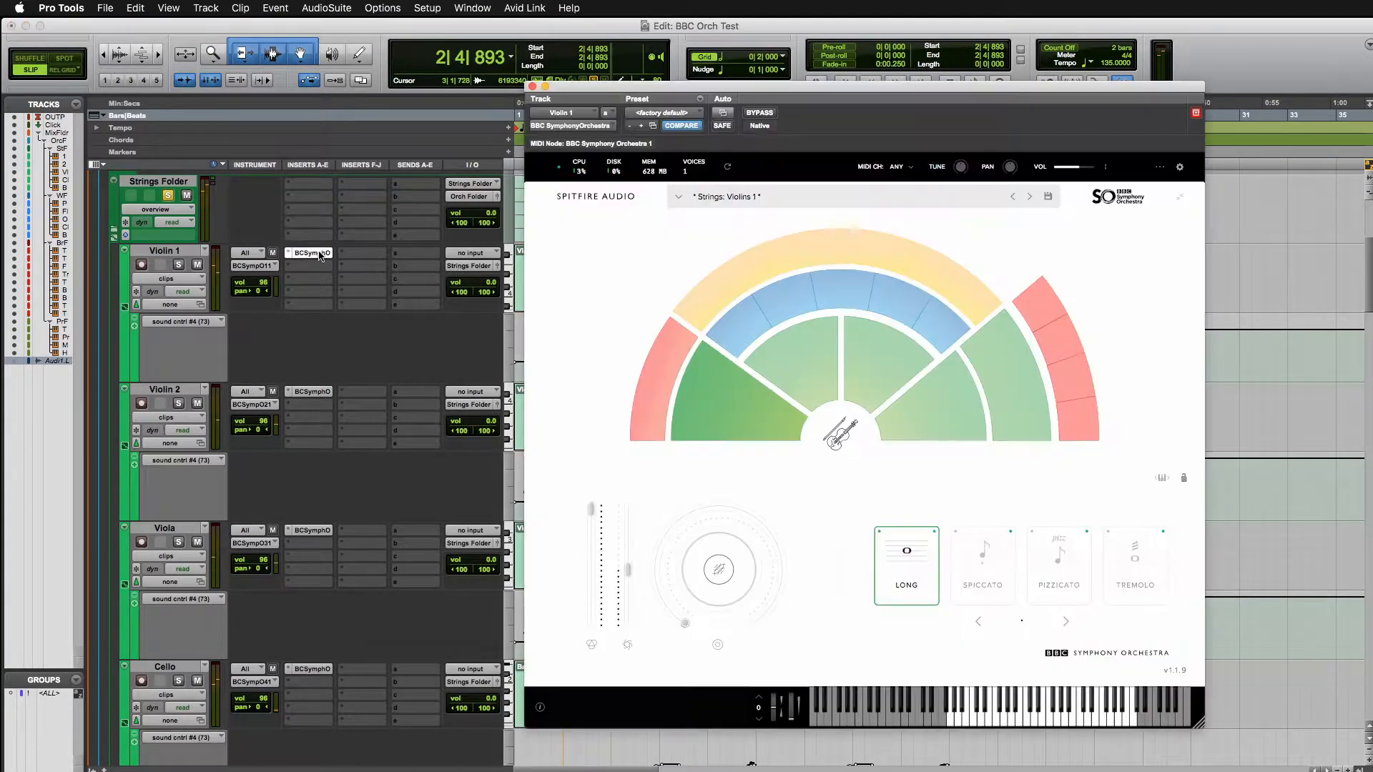
left_click_drag(623, 91, 742, 72)
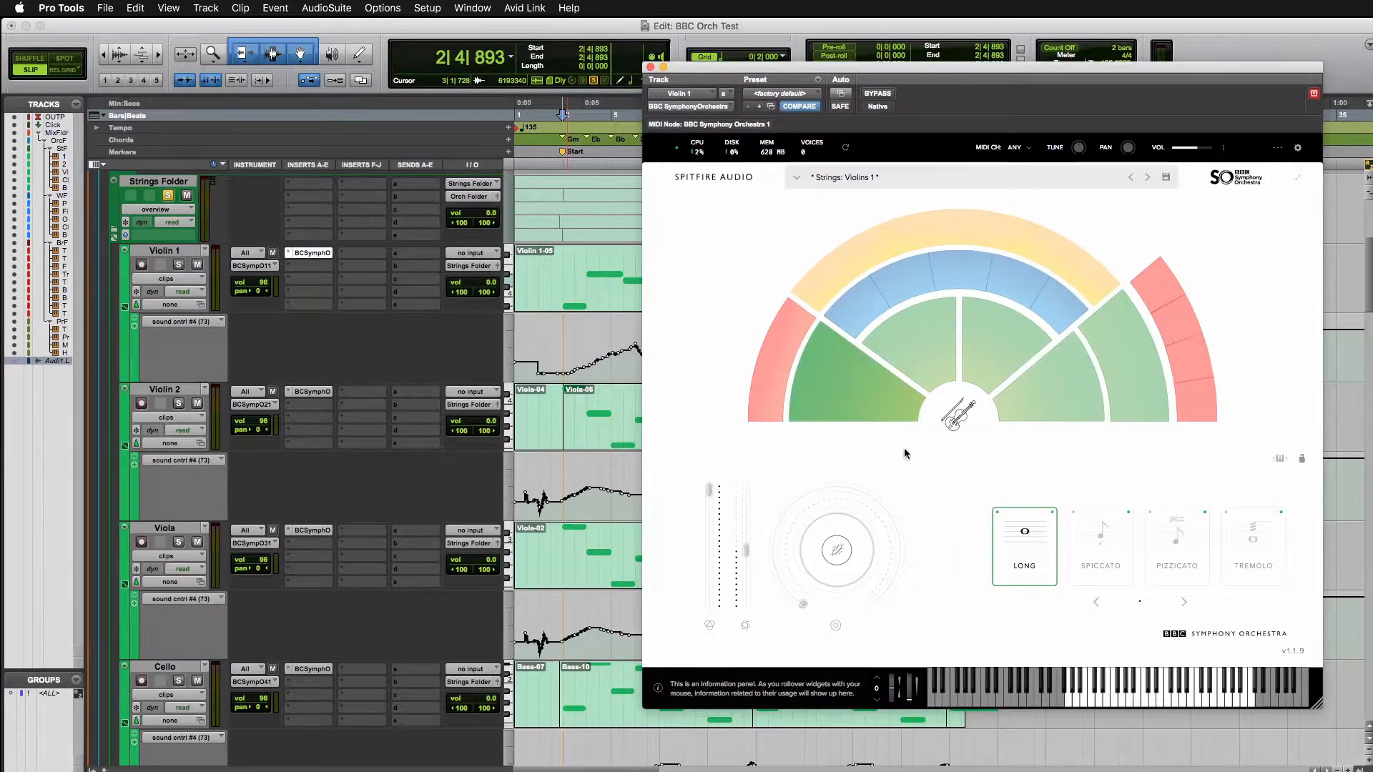
mouse_move(749, 552)
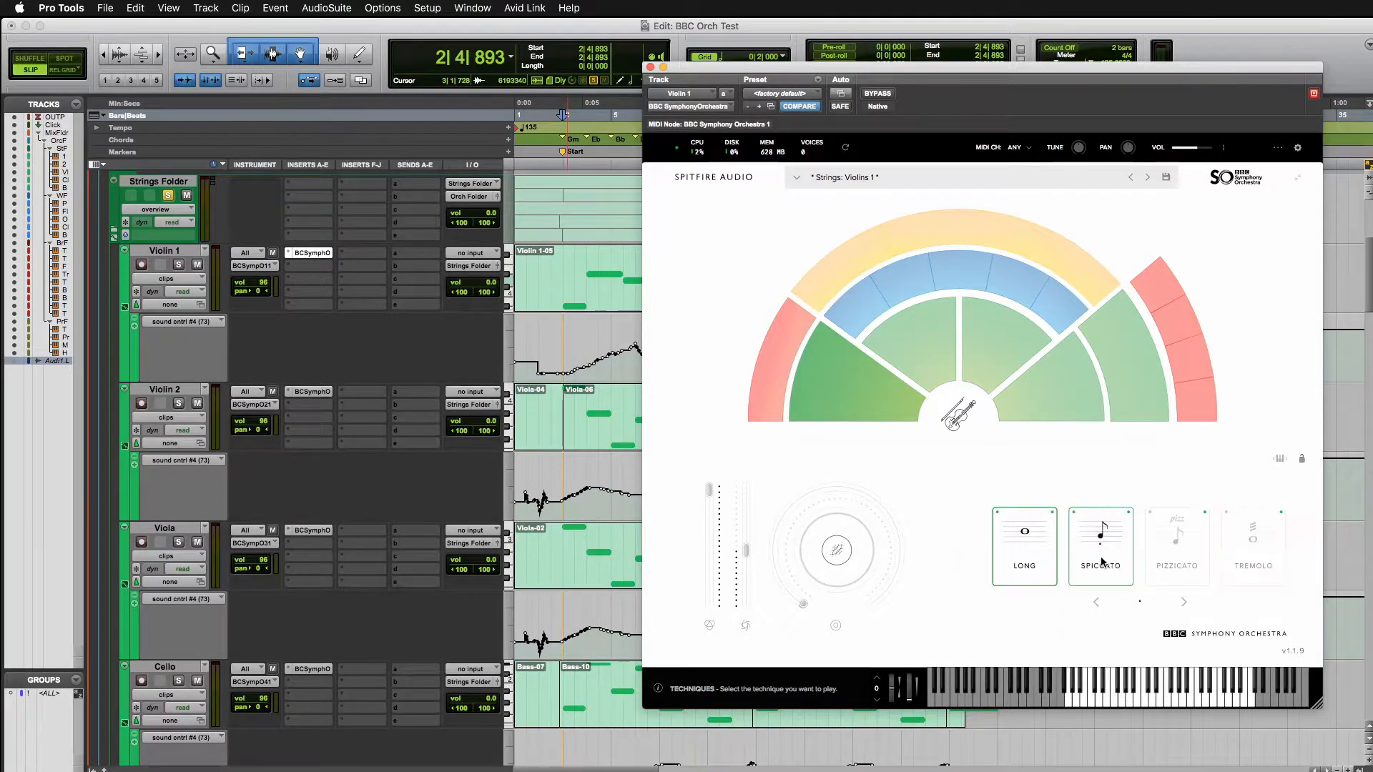
Solo Violin 1 instead of the Strings Folder and play its Long technique from bar 5.
left_click(565, 158)
left_click(178, 265)
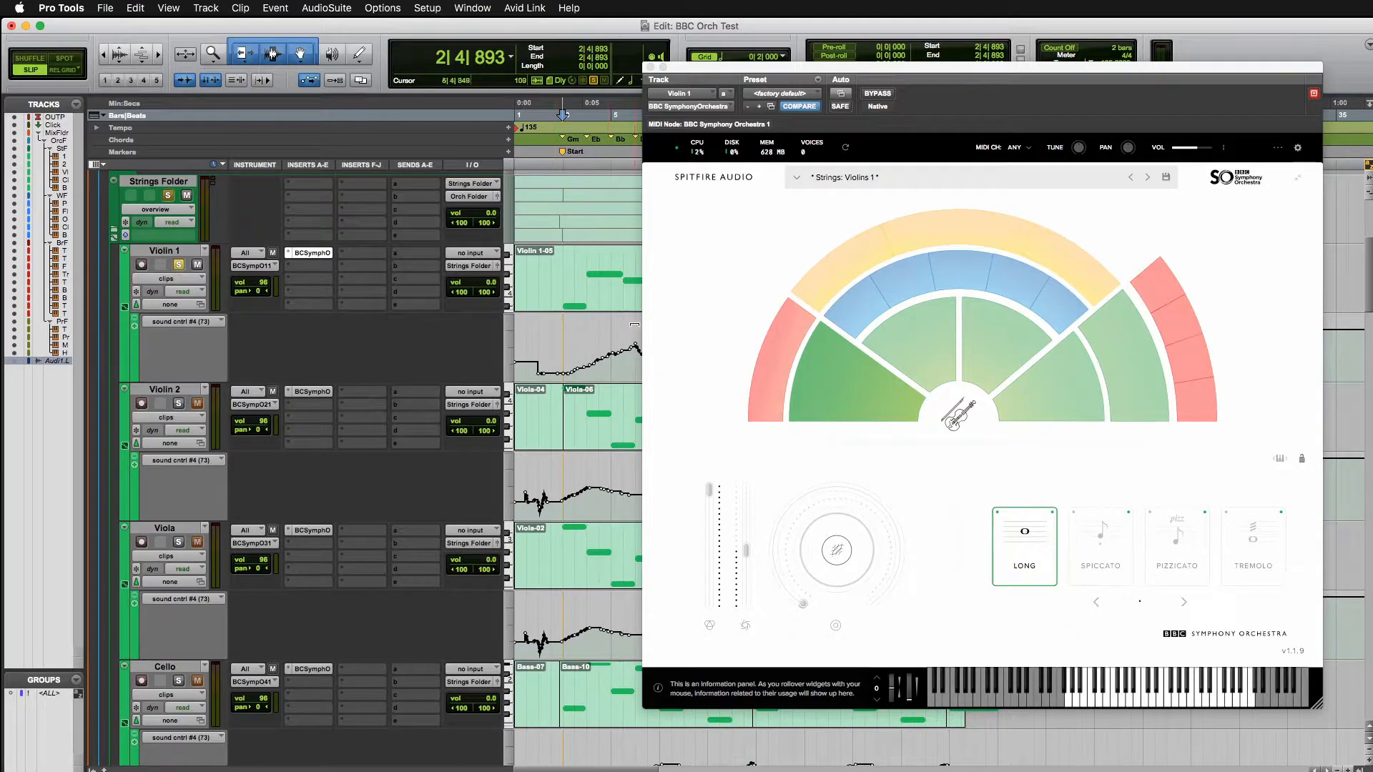
scroll(587, 279, "right", 4)
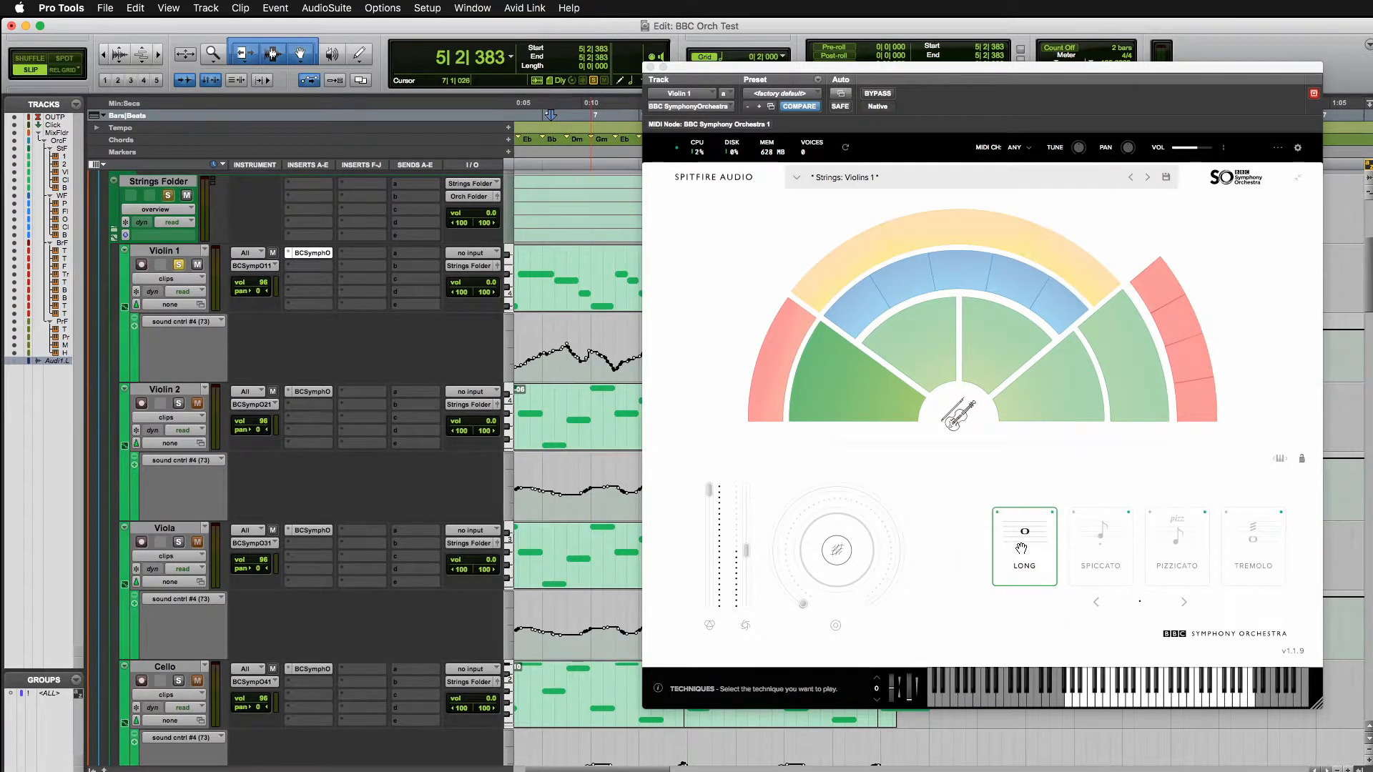
mouse_move(840, 492)
key("space")
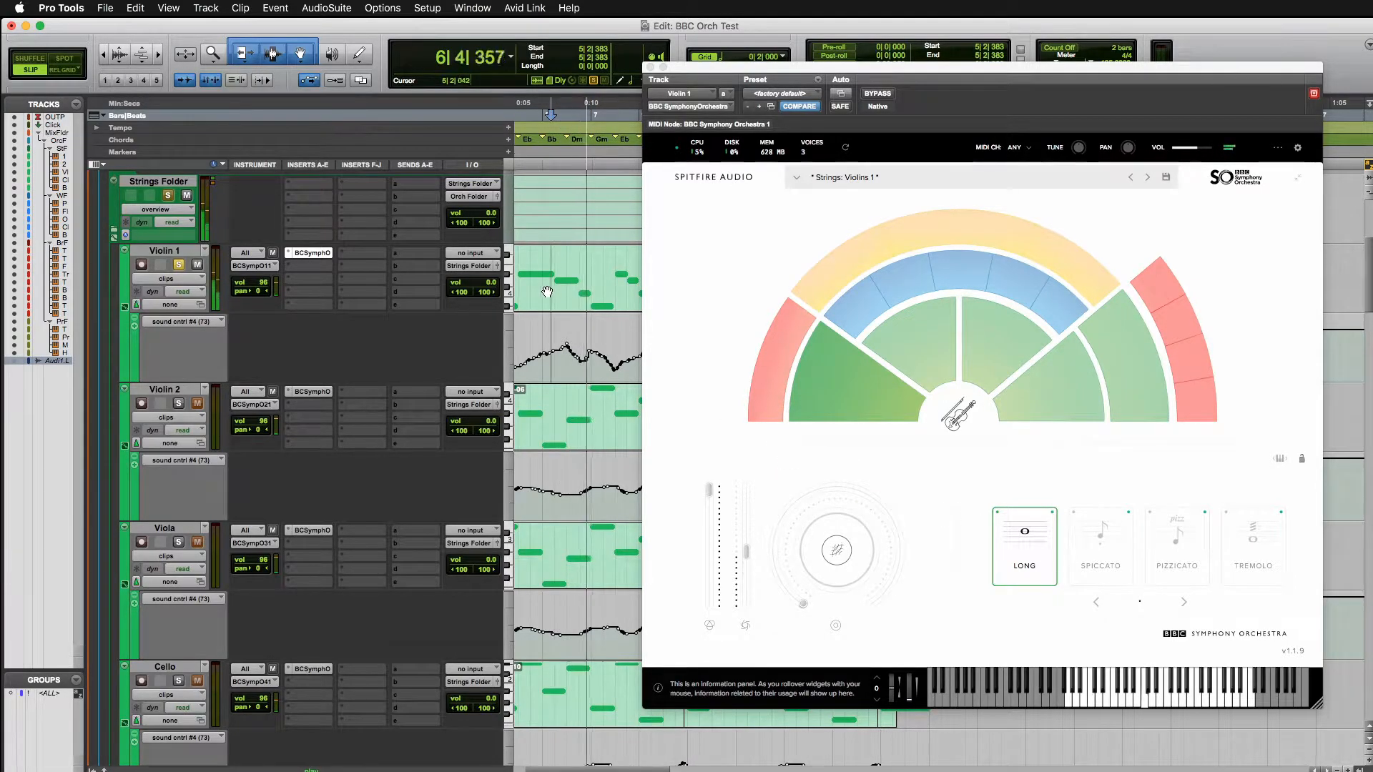
key("space")
Set the playback start within bar 4 and play Violin 1 with the Spiccato technique.
left_click(536, 250)
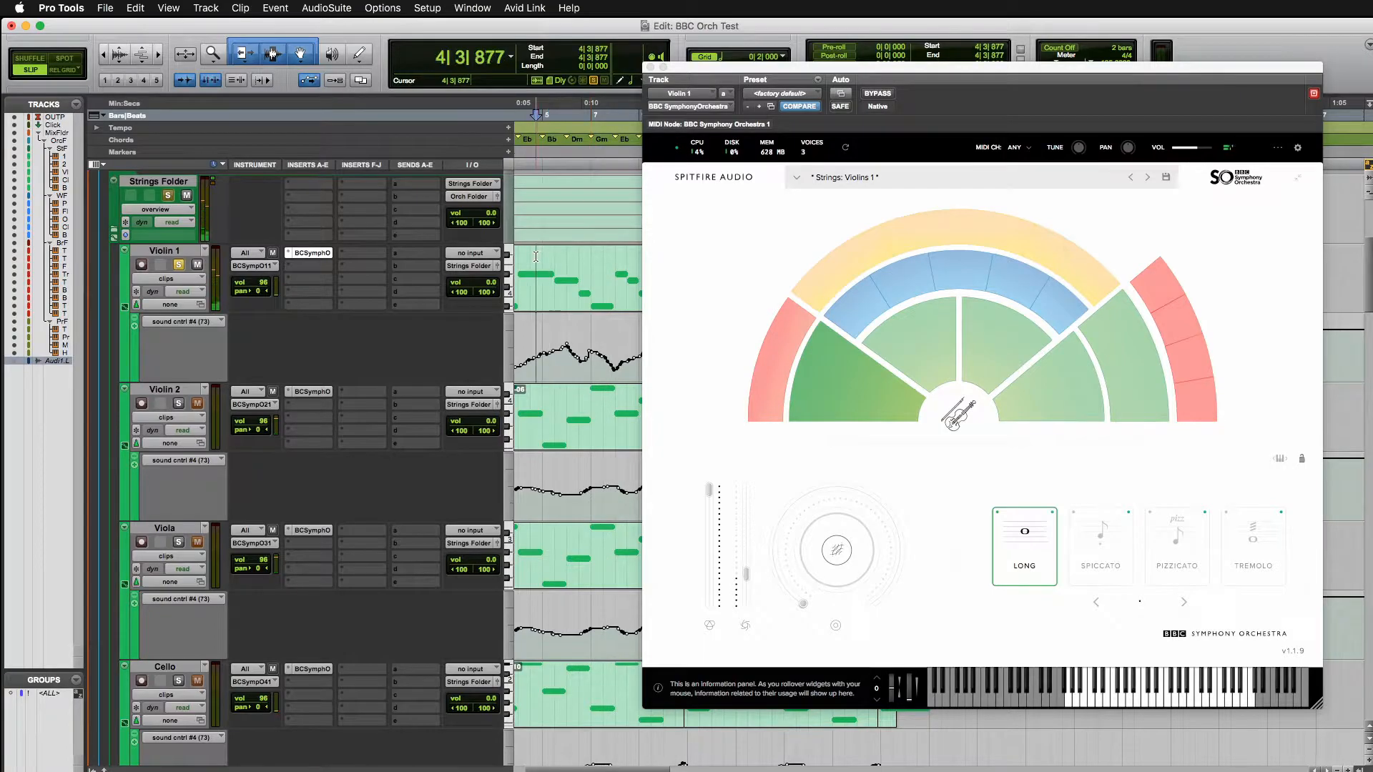
left_click(1087, 553)
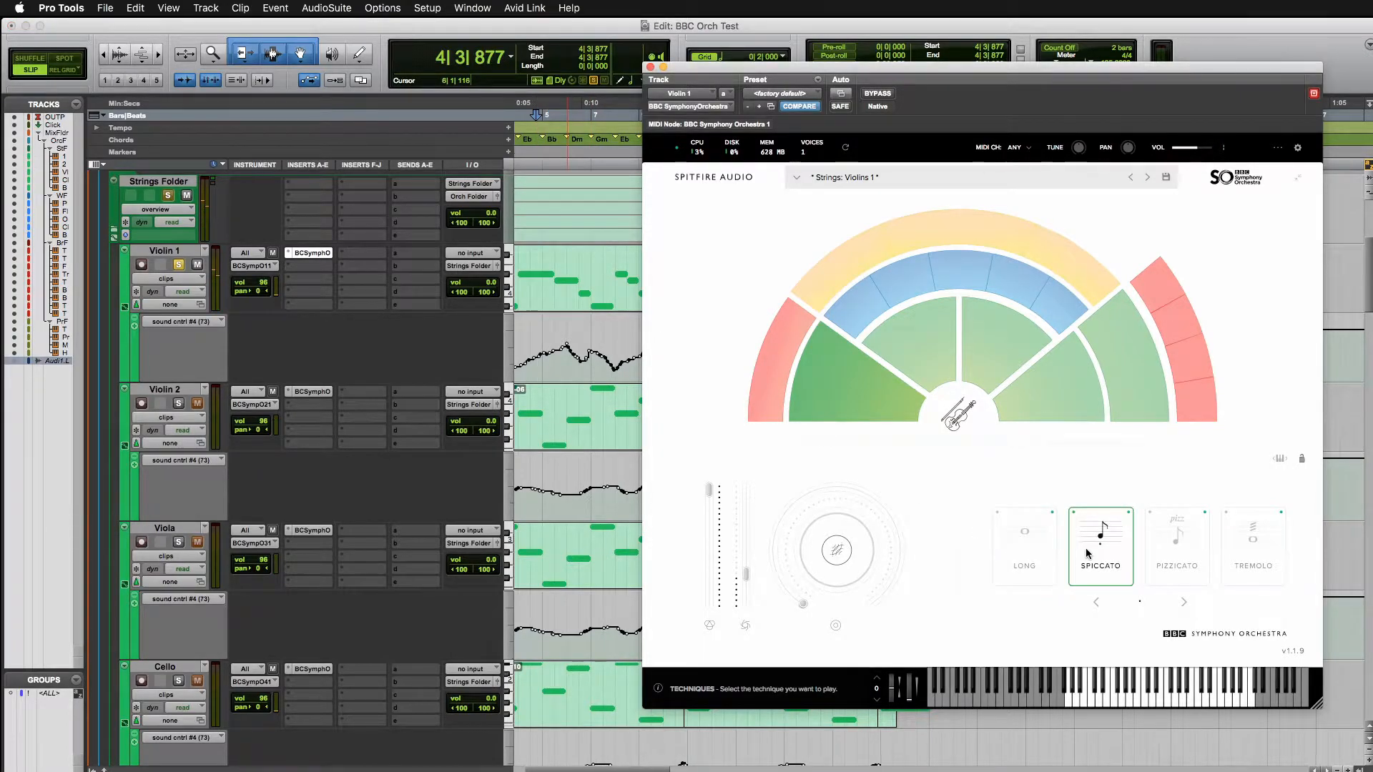
key("space")
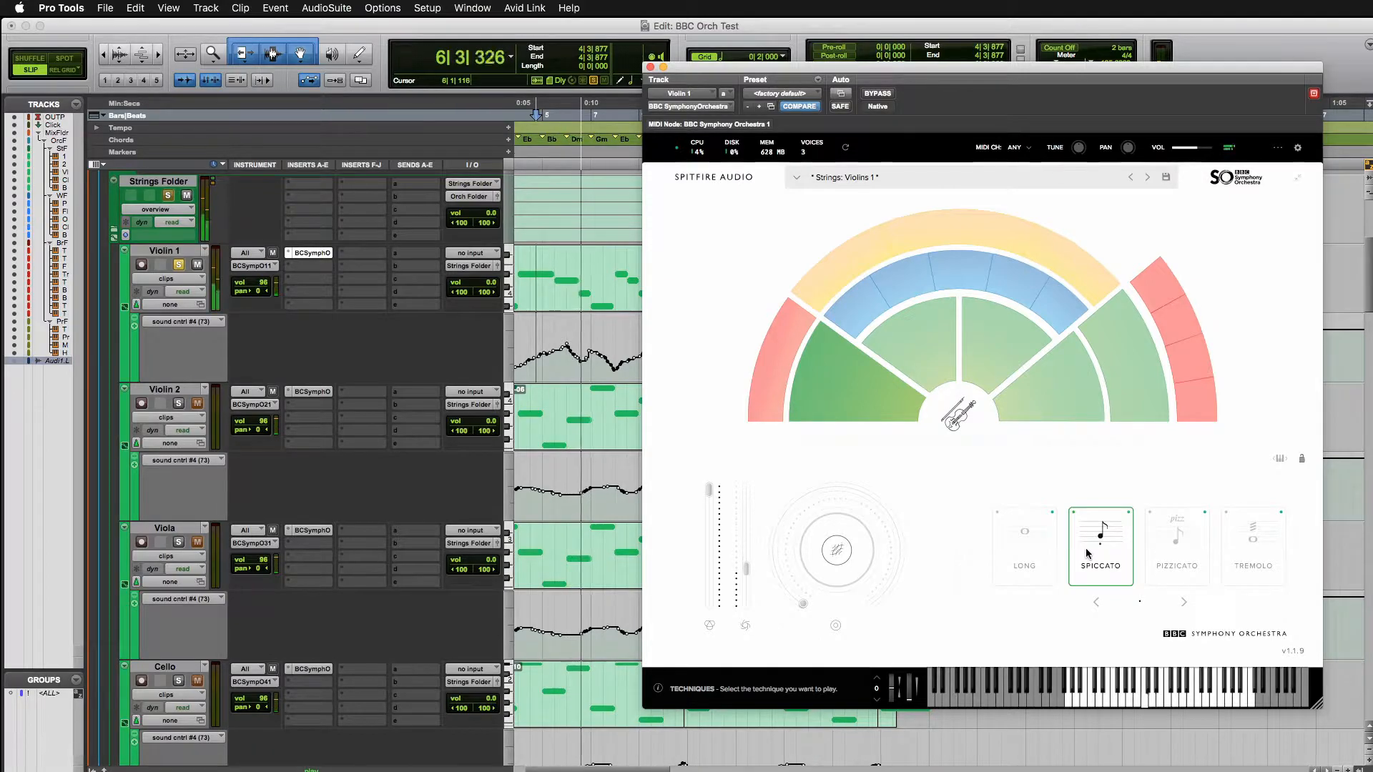
Play the same Violin 1 passage with the Pizzicato technique, and again with Tremolo.
left_click(1178, 561)
key("space")
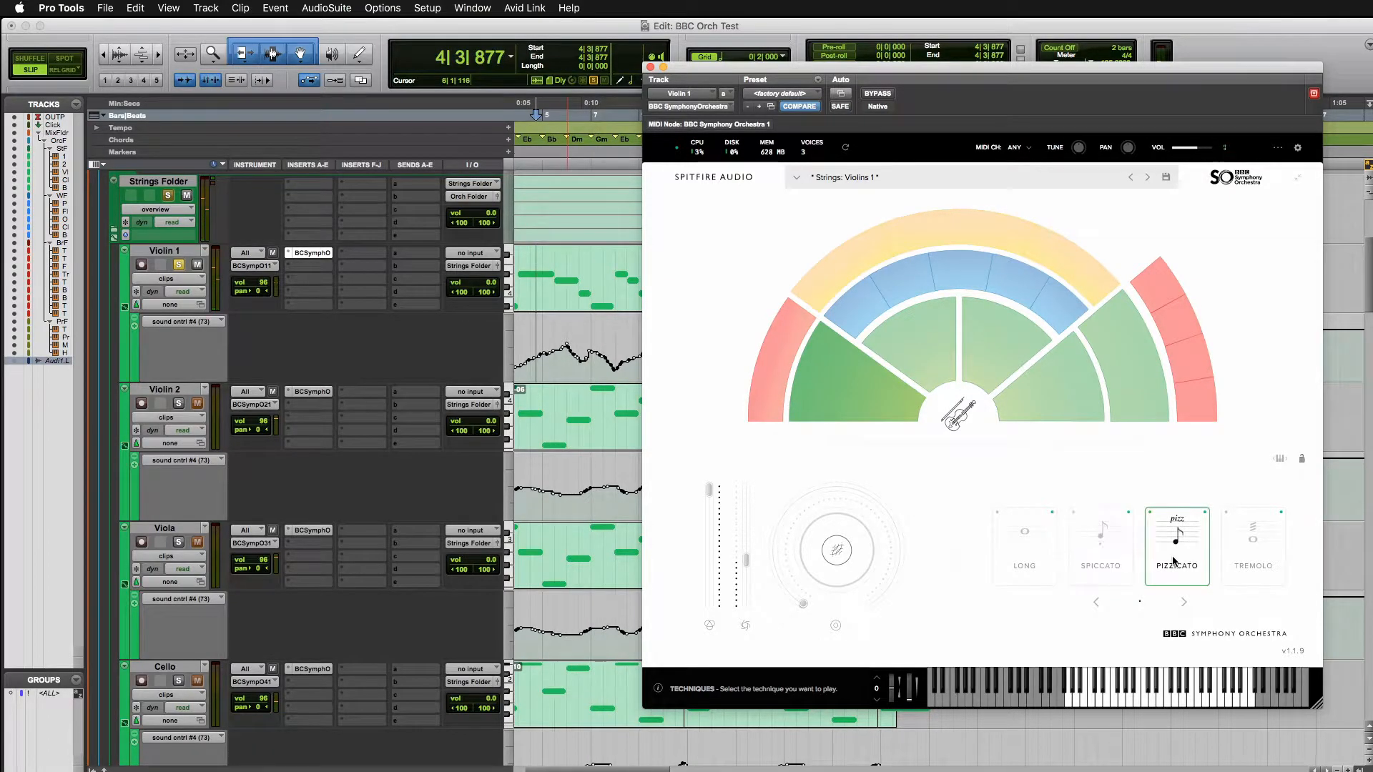
key("space")
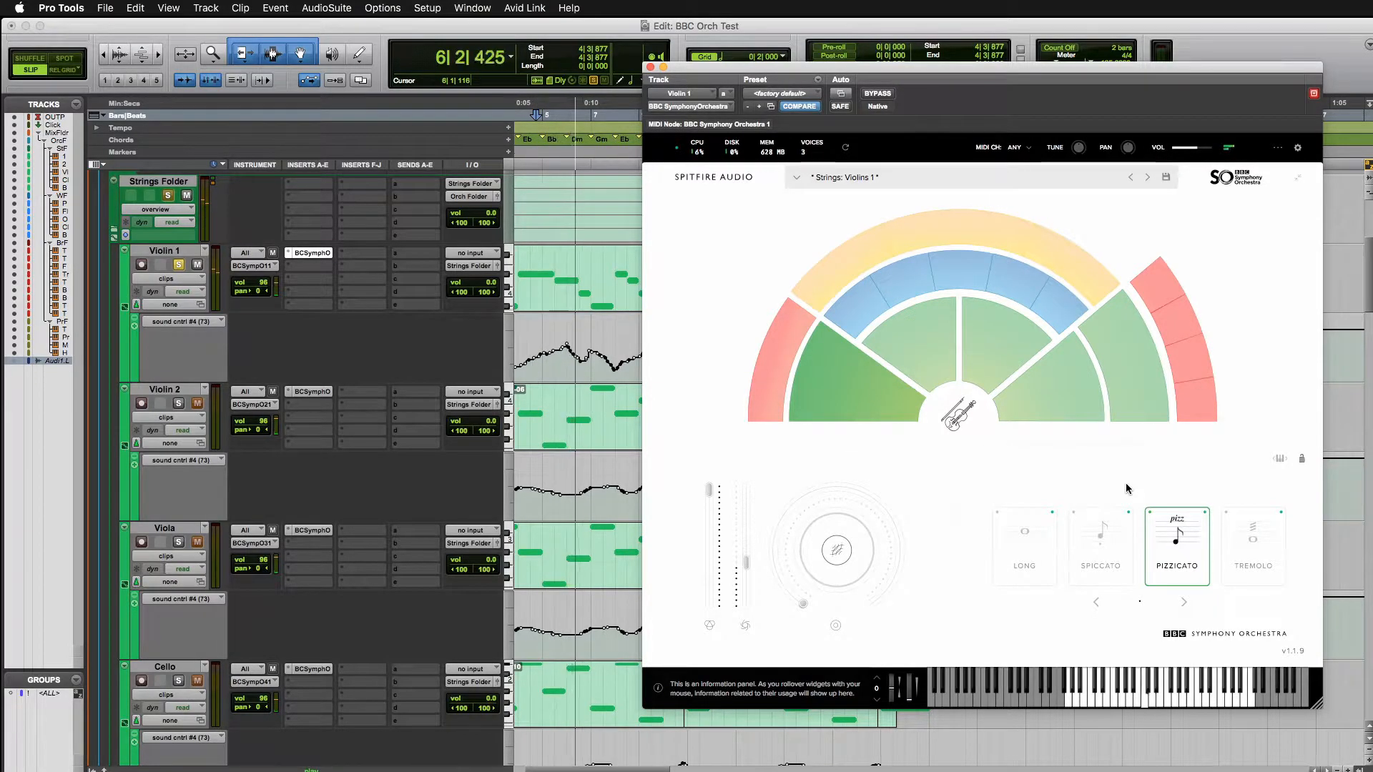
key("space")
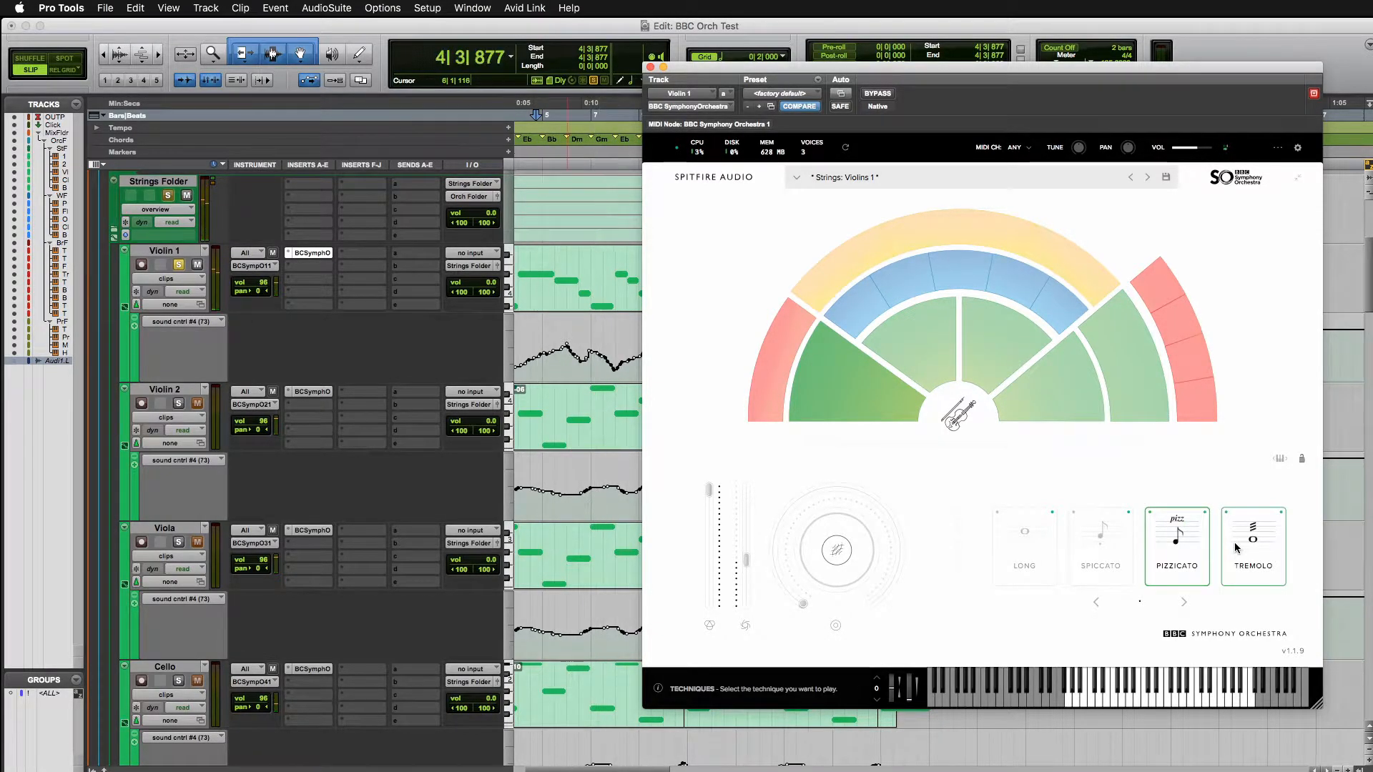
key("space")
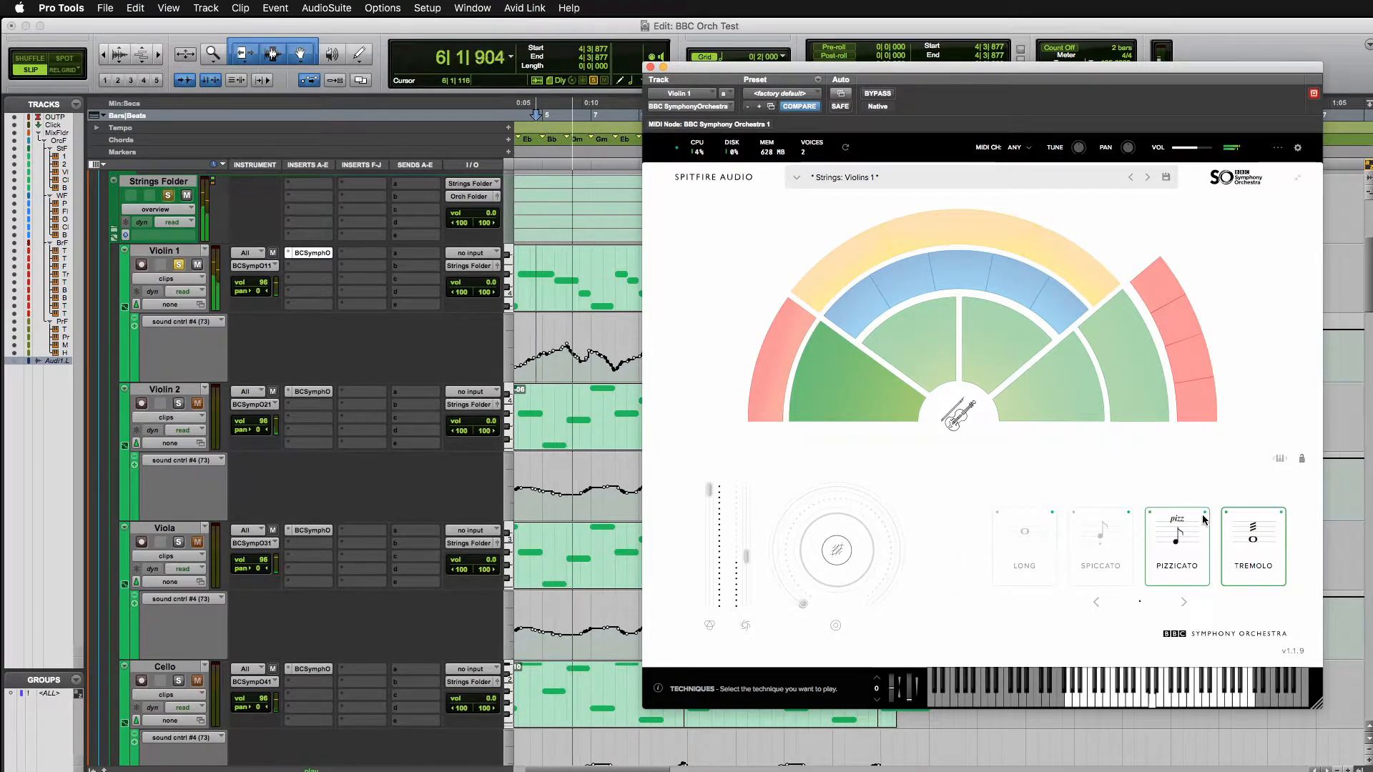
key("space")
Switch Violin 1 back to the Long technique and play its passage from bar 13.
left_click(1024, 533)
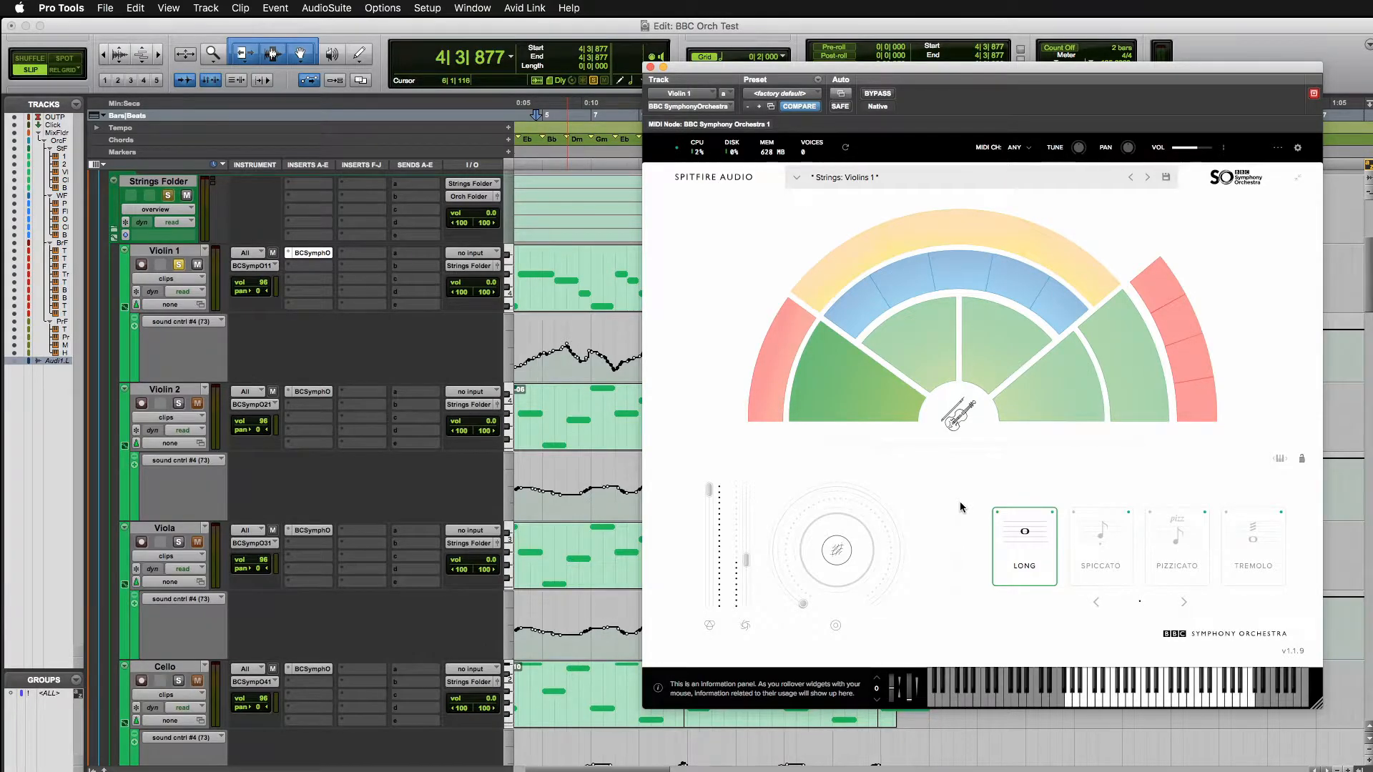
left_click(568, 258)
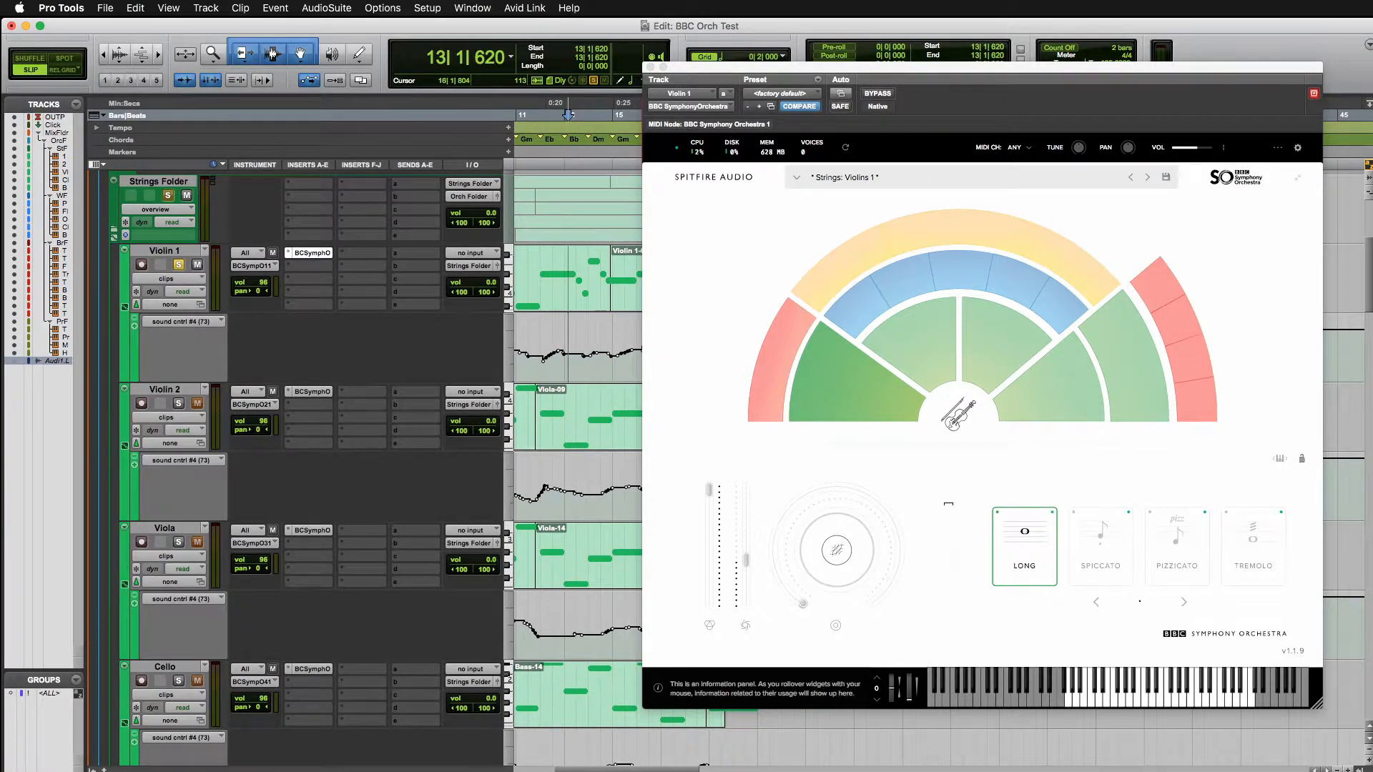
key("space")
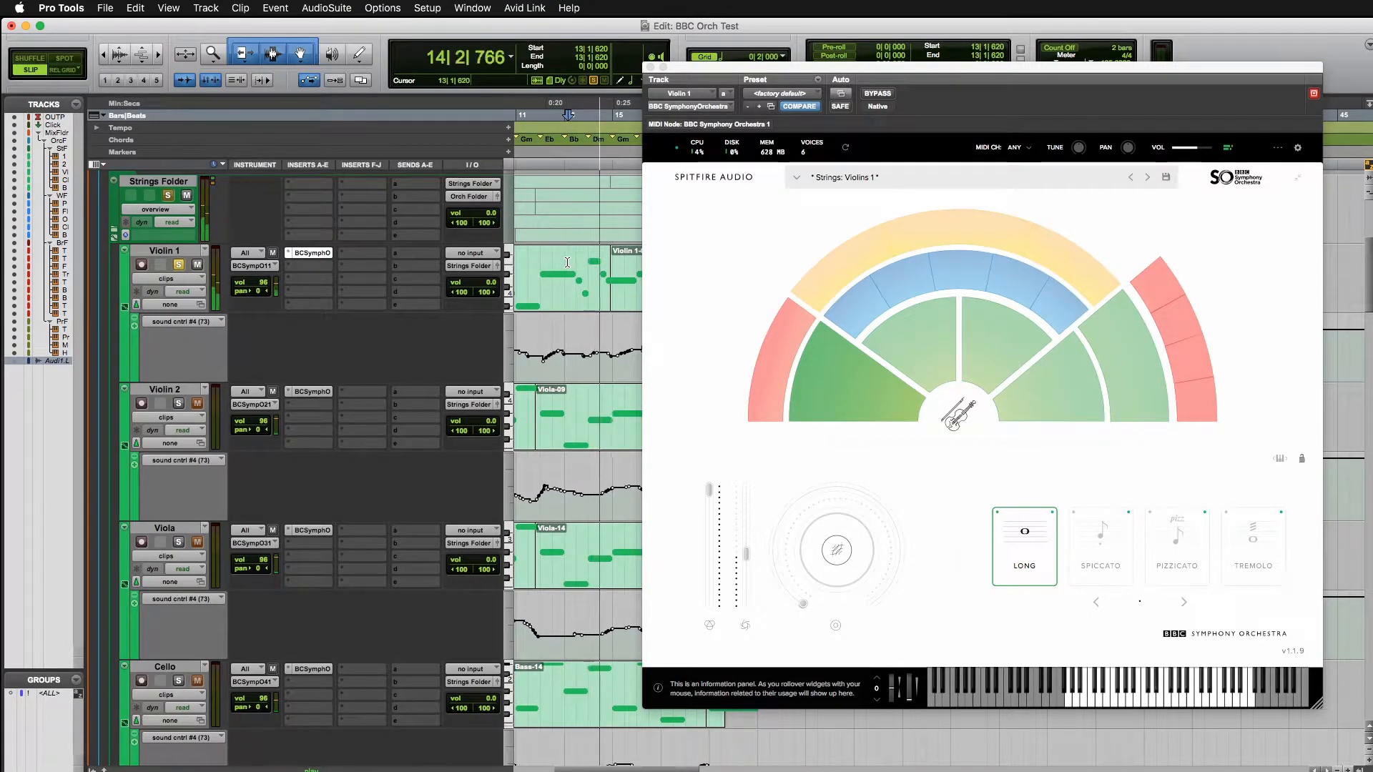
key("space")
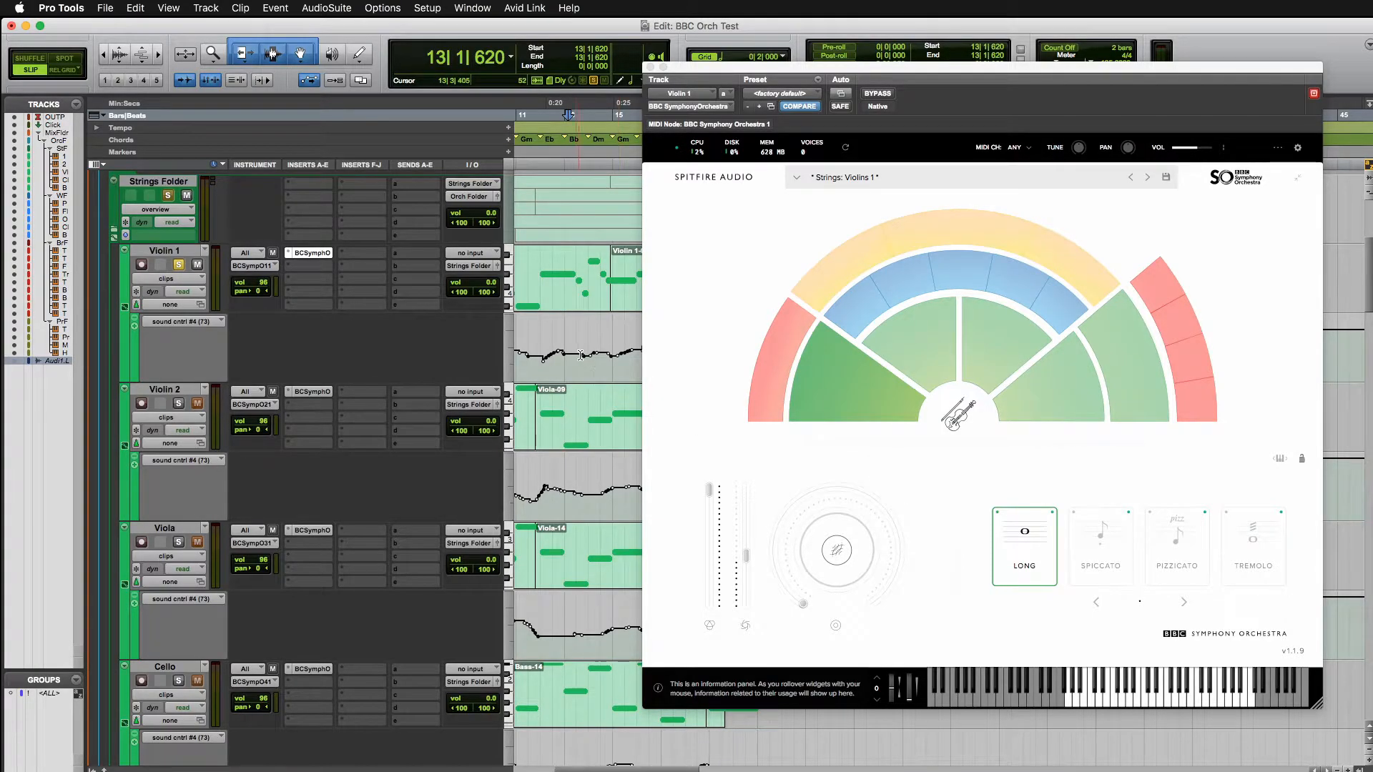
Return the playback position to the Start marker and solo the Strings Folder instead of Violin 1.
scroll(593, 360, "left", 5)
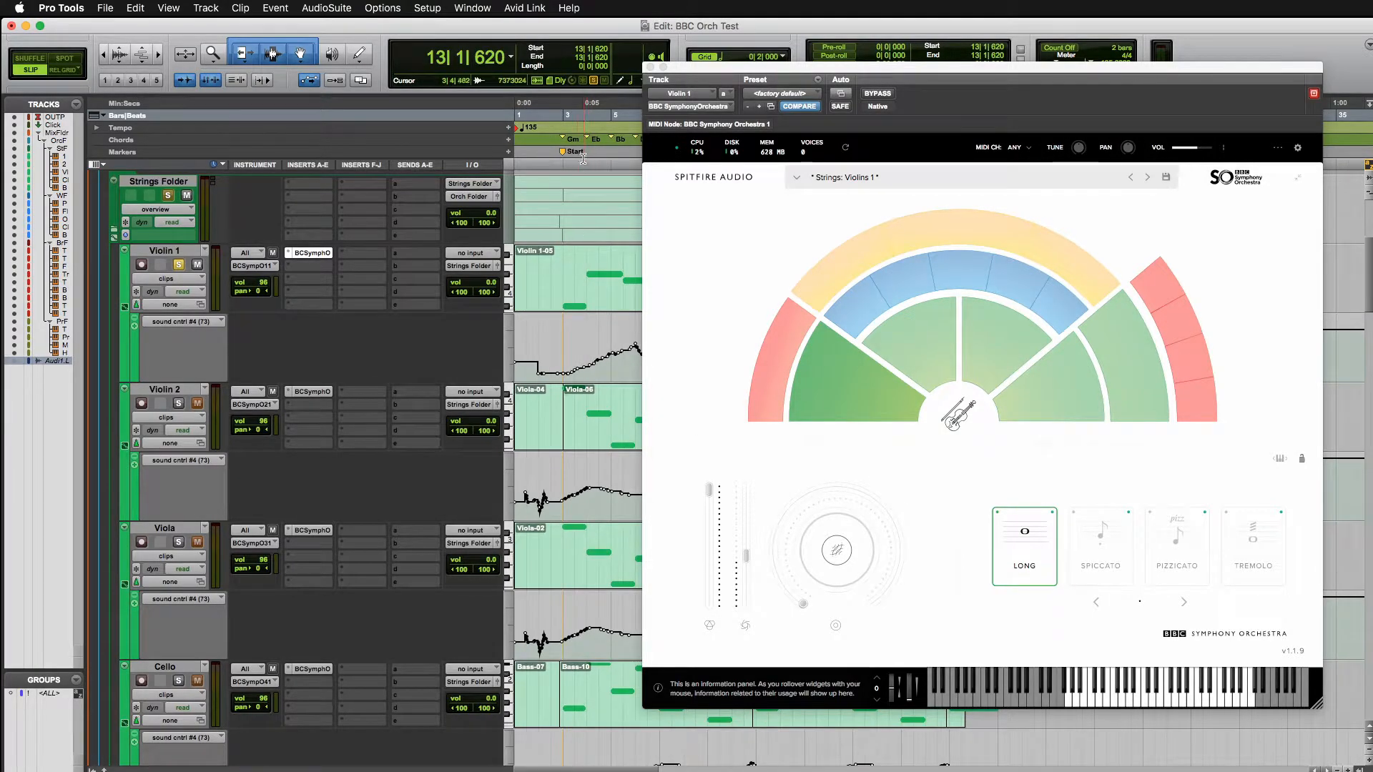
left_click(568, 154)
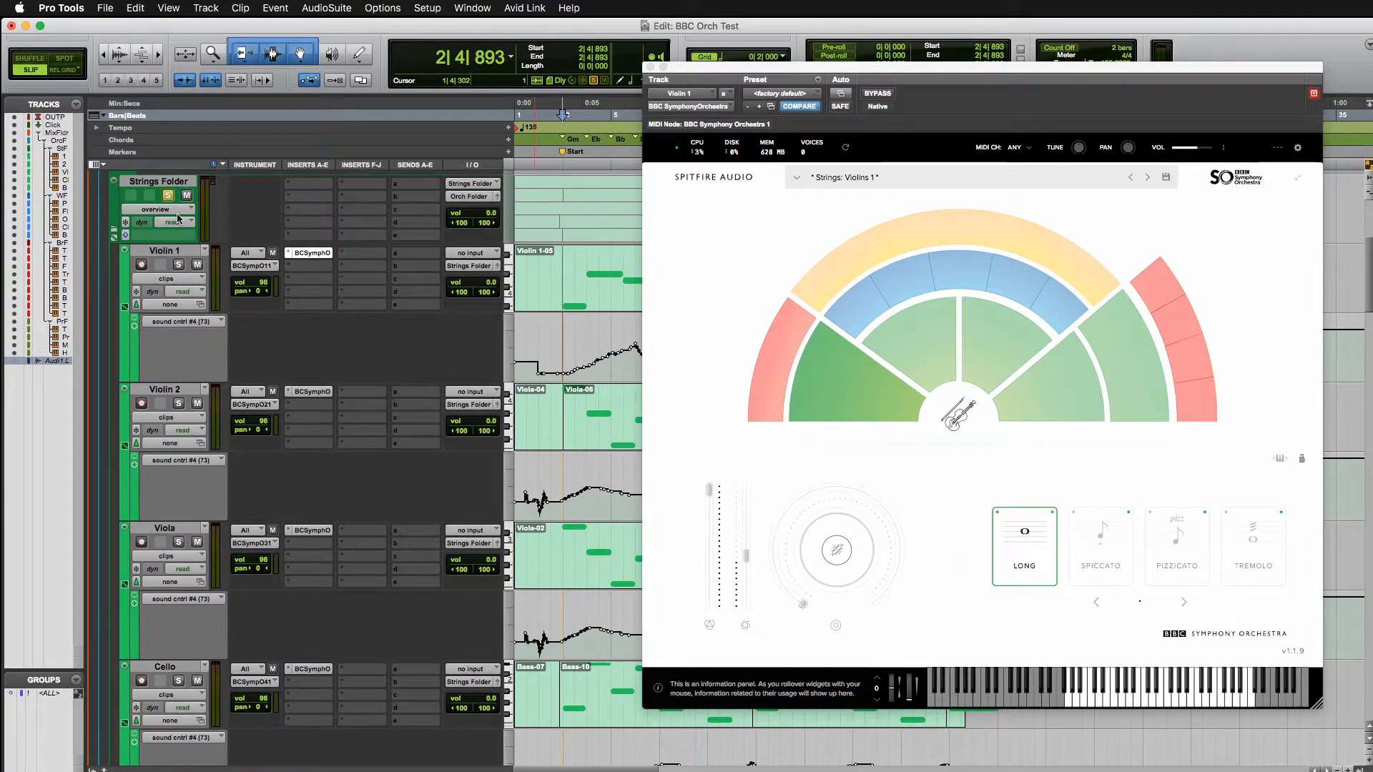
Look through the Brass Folder's instrument tracks, from Trumpet Long down to Tuba.
scroll(315, 507, "down", 10)
scroll(315, 507, "down", 10)
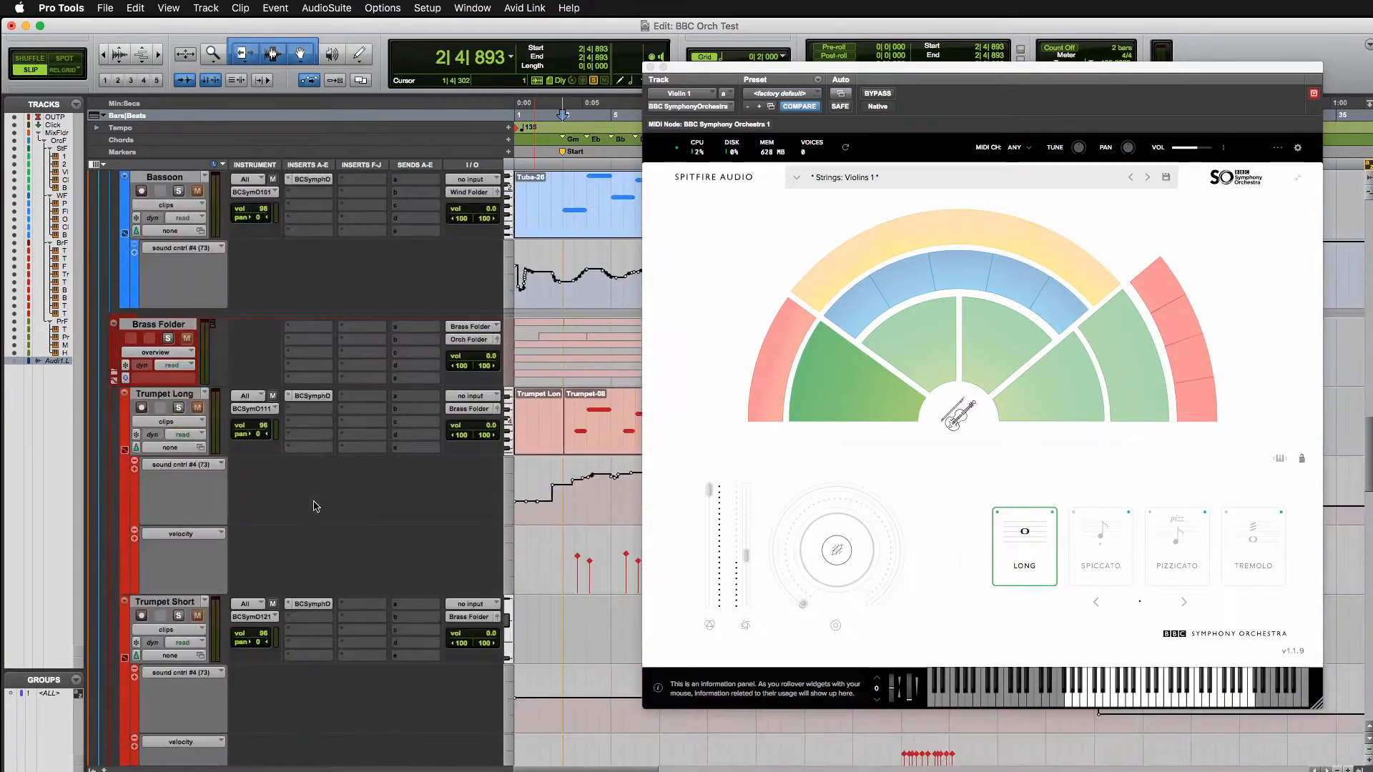
scroll(560, 447, "right", 3)
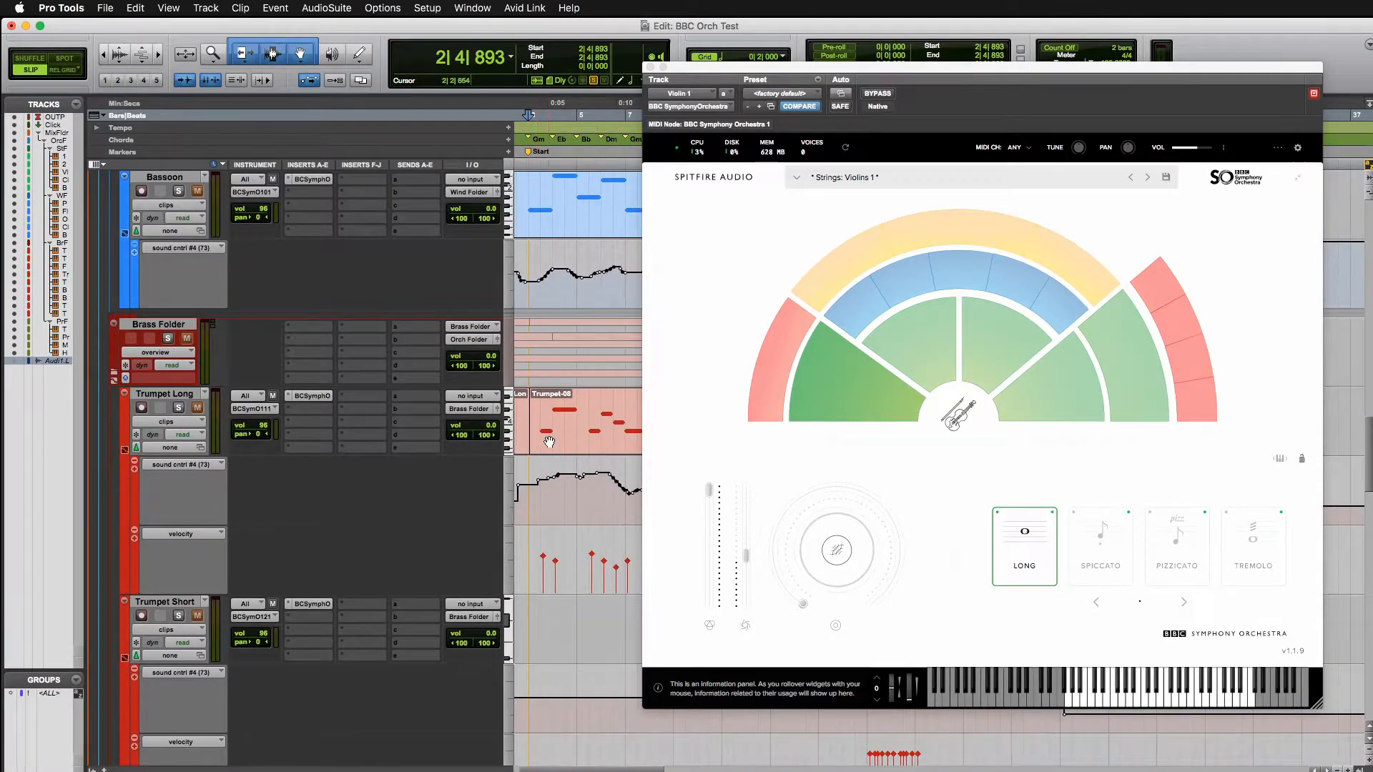
scroll(546, 441, "down", 5)
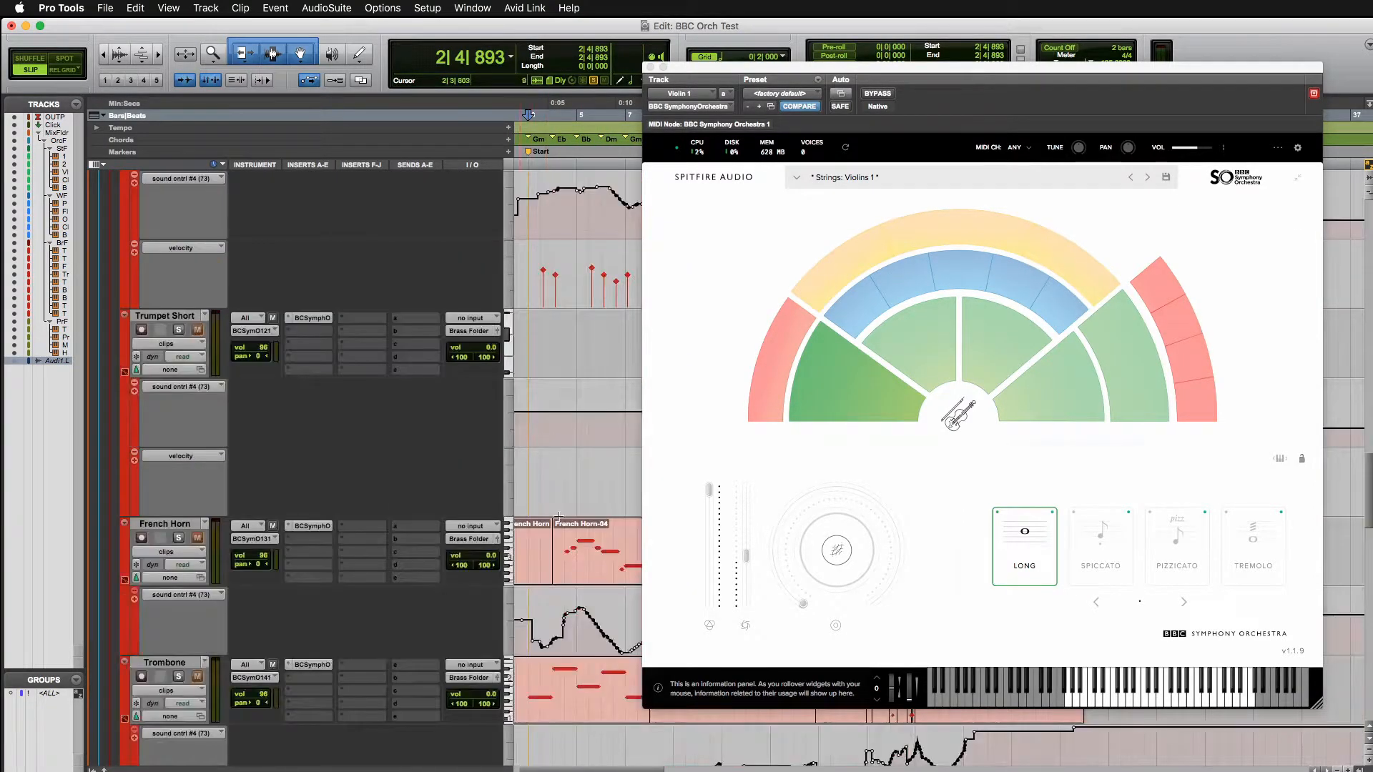
scroll(504, 506, "down", 5)
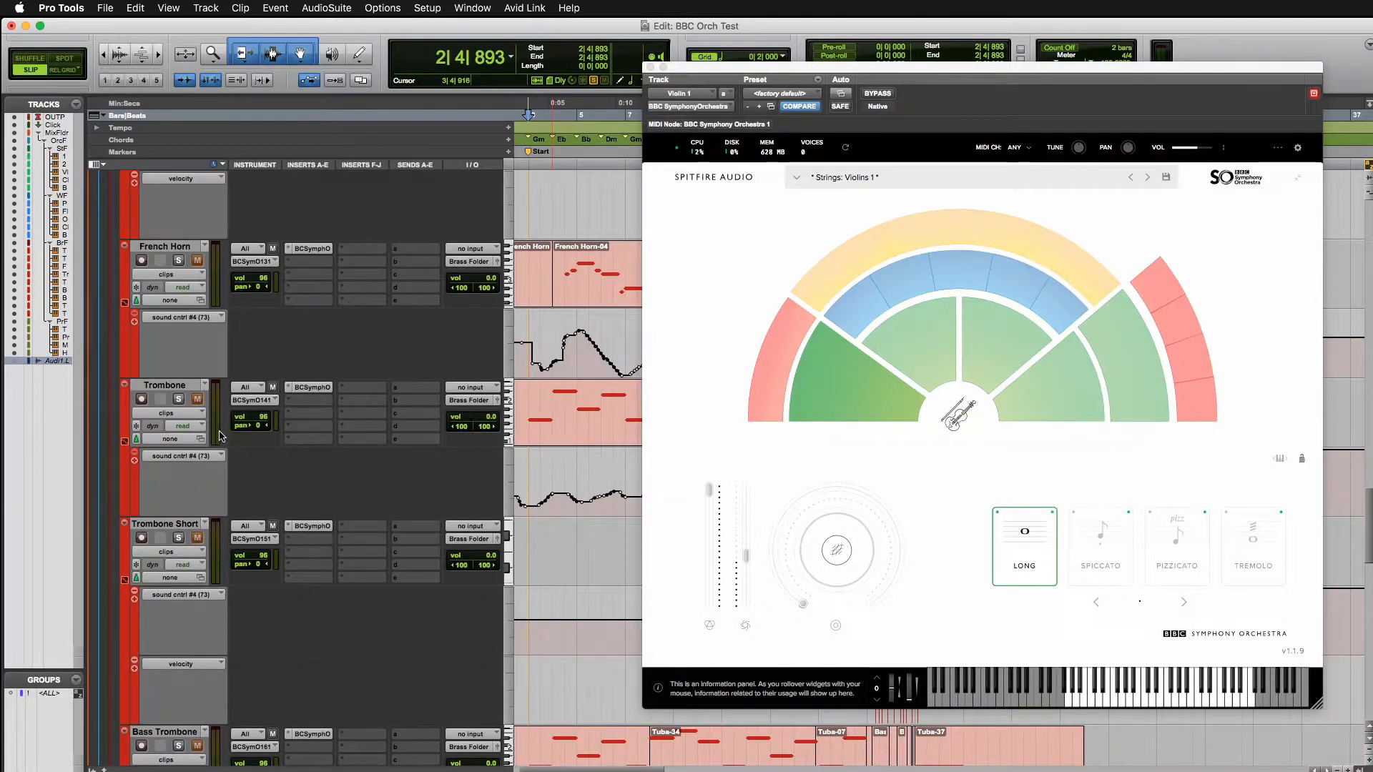
scroll(300, 440, "down", 5)
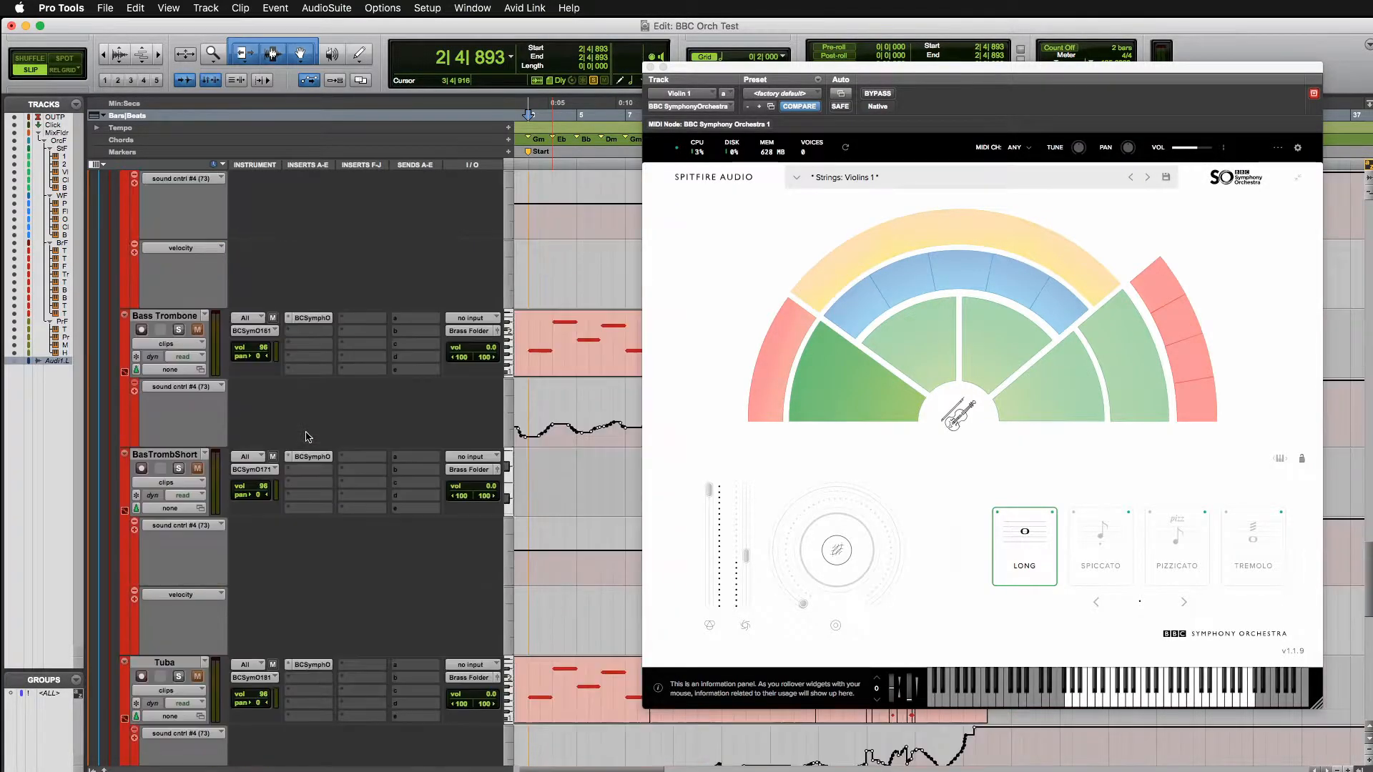
scroll(453, 509, "up", 3)
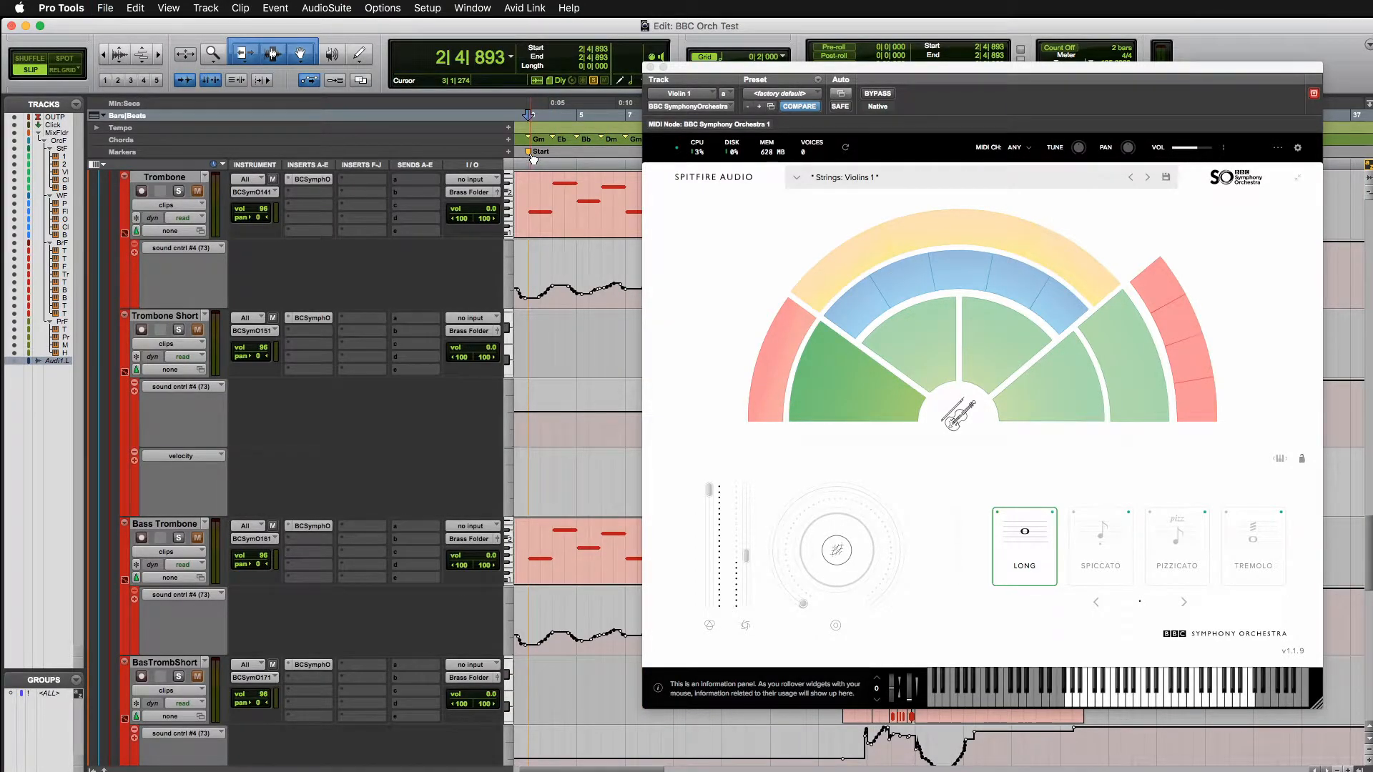
scroll(219, 363, "up", 10)
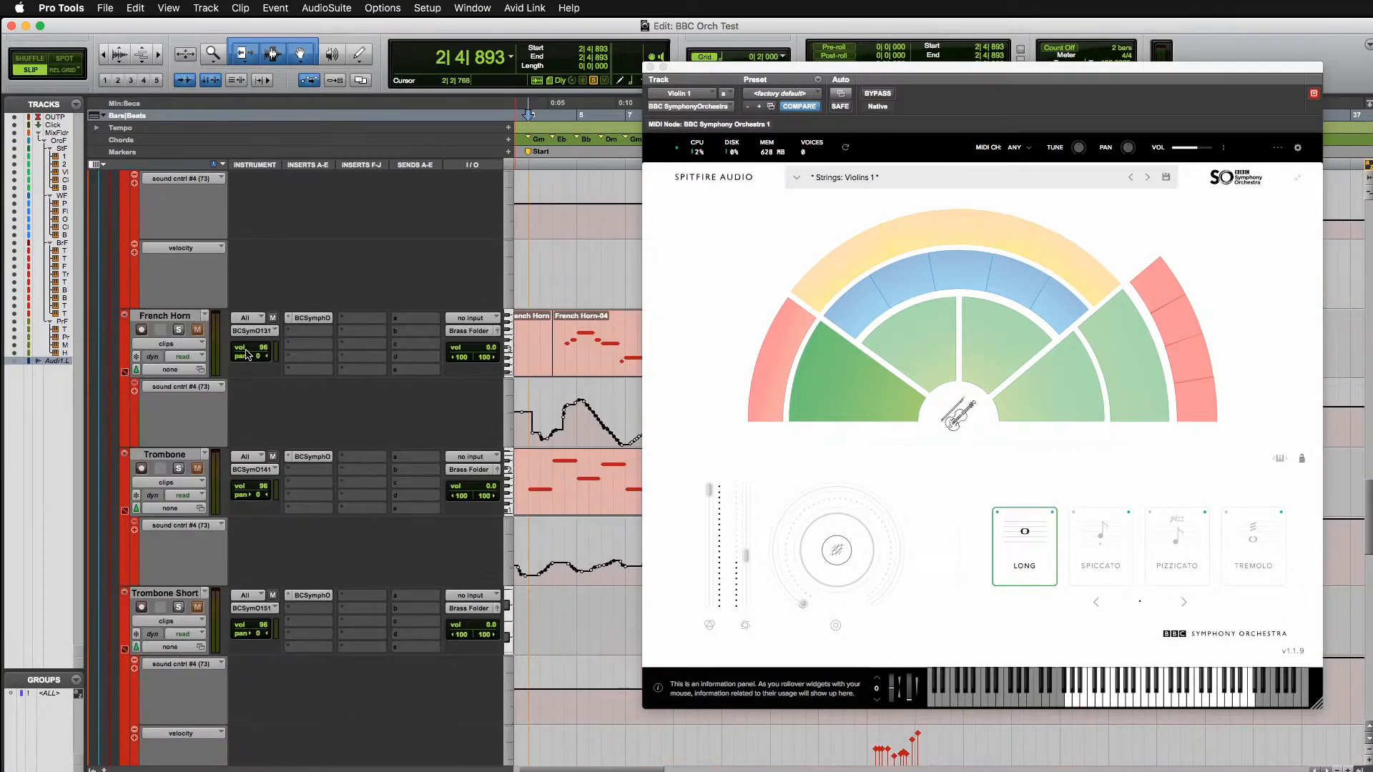
Solo the Brass Folder, play it from the Start marker, and close the Violin 1 instrument window.
left_click(168, 408)
key("space")
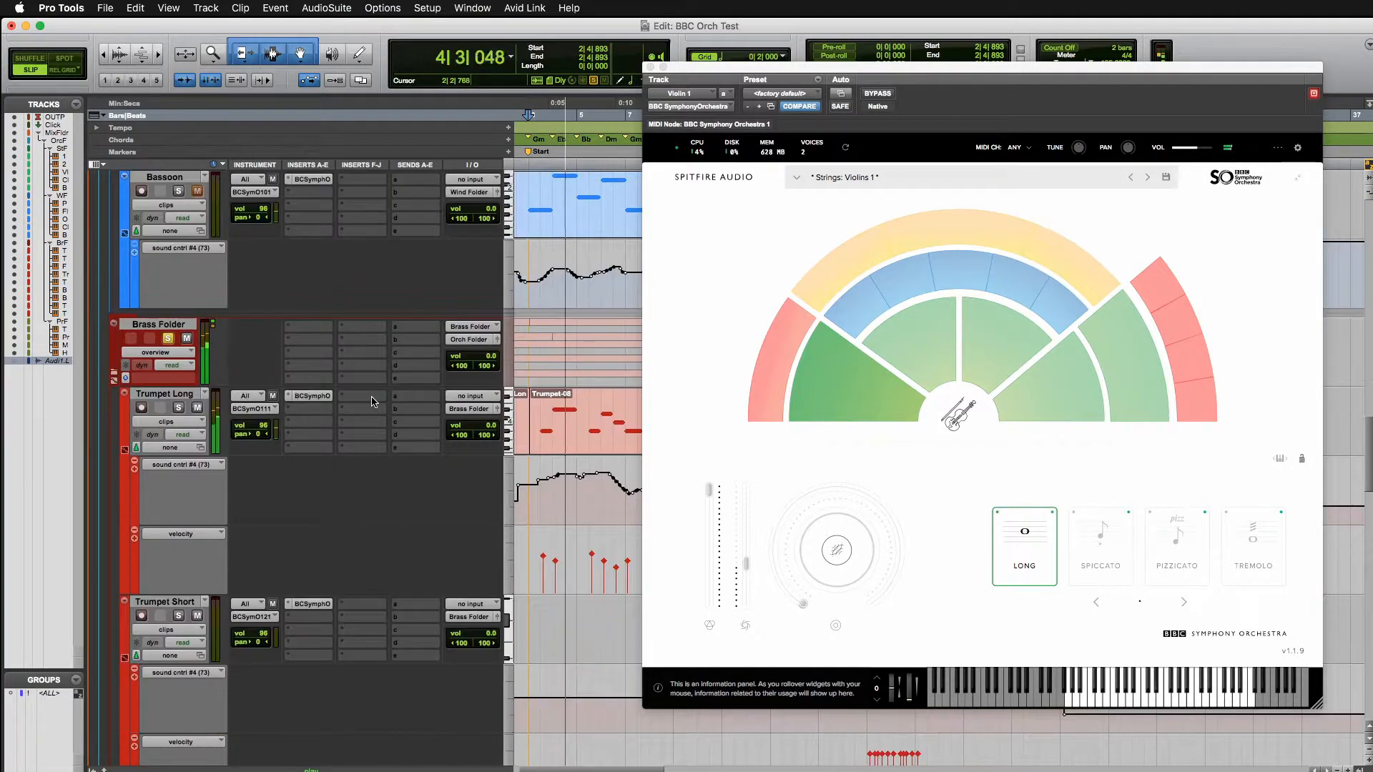
scroll(371, 402, "down", 5)
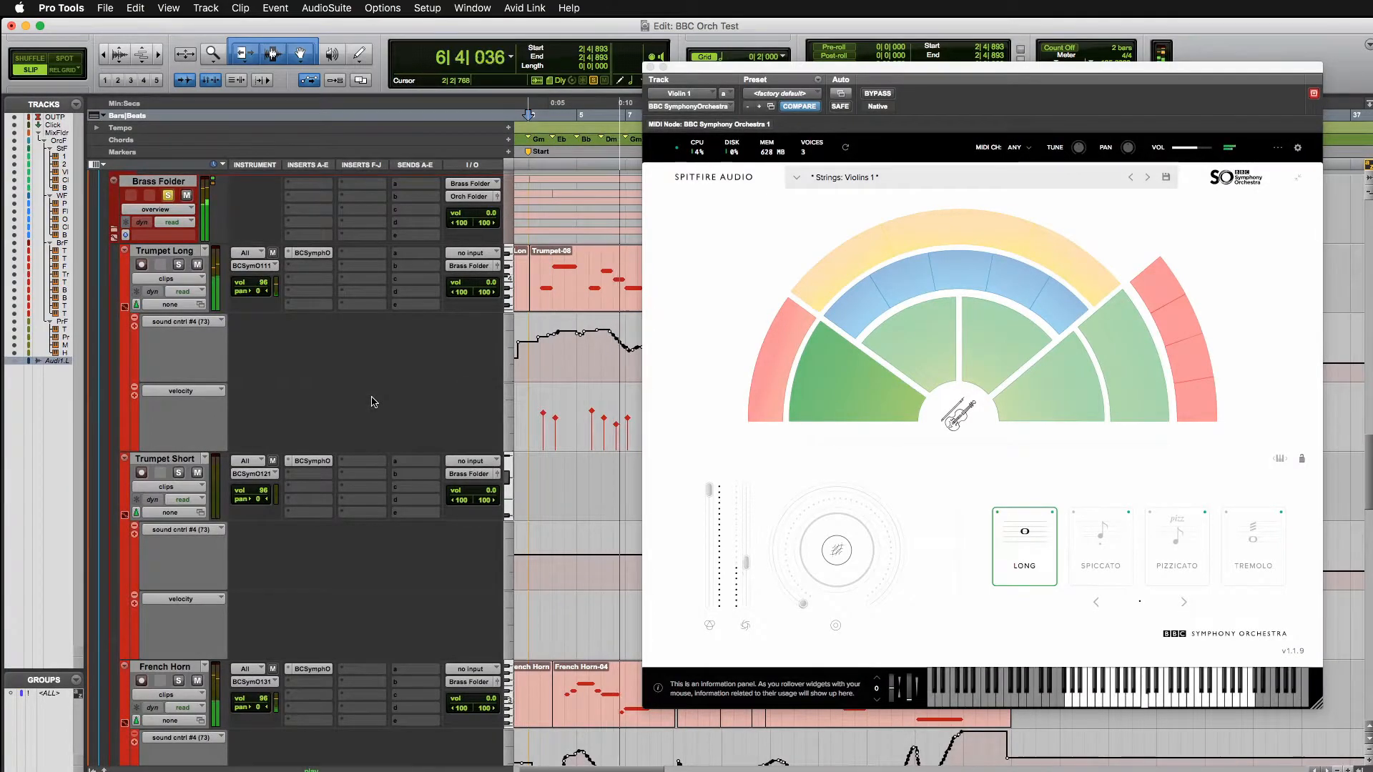
left_click(652, 67)
key("space")
scroll(656, 375, "down", 5)
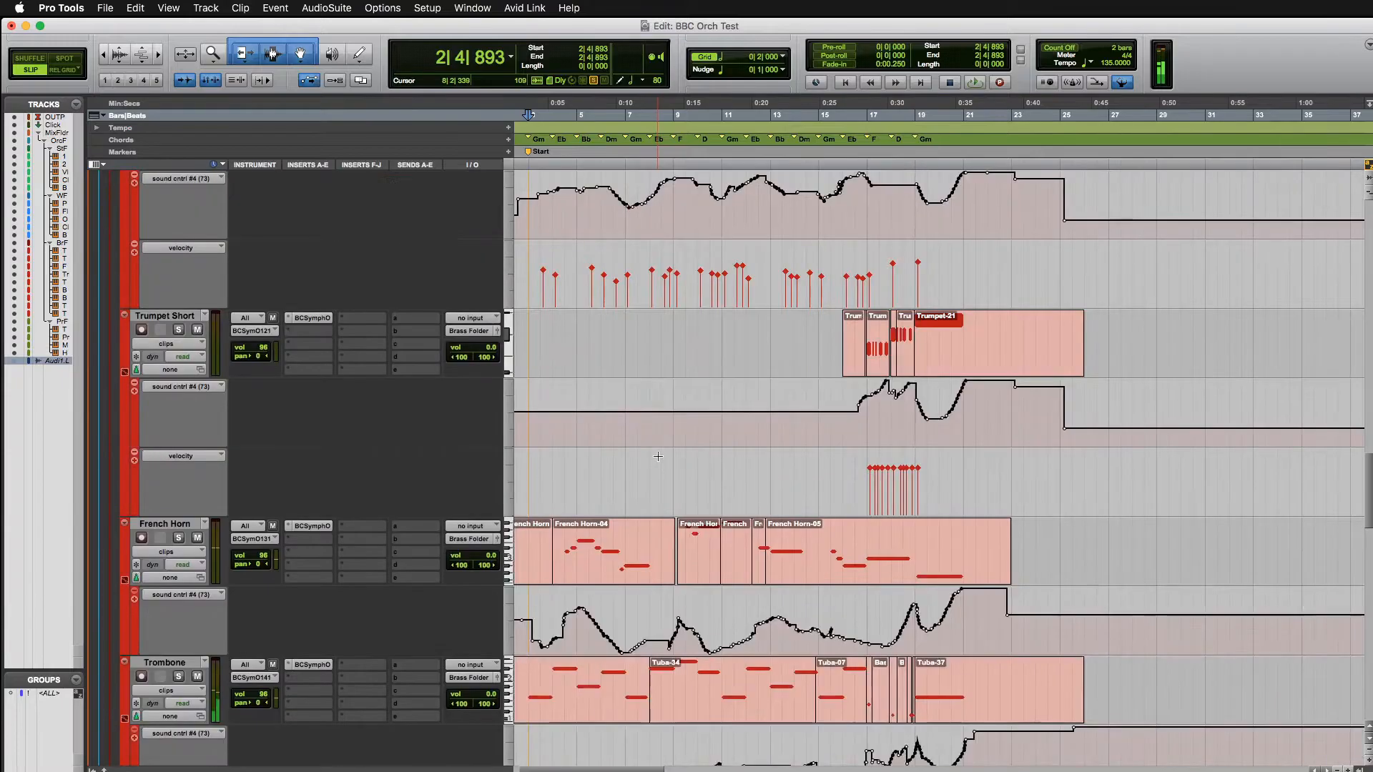
Set the playback start to 4|2|019 and play the French Horn track soloed.
scroll(583, 478, "left", 1)
left_click(592, 466)
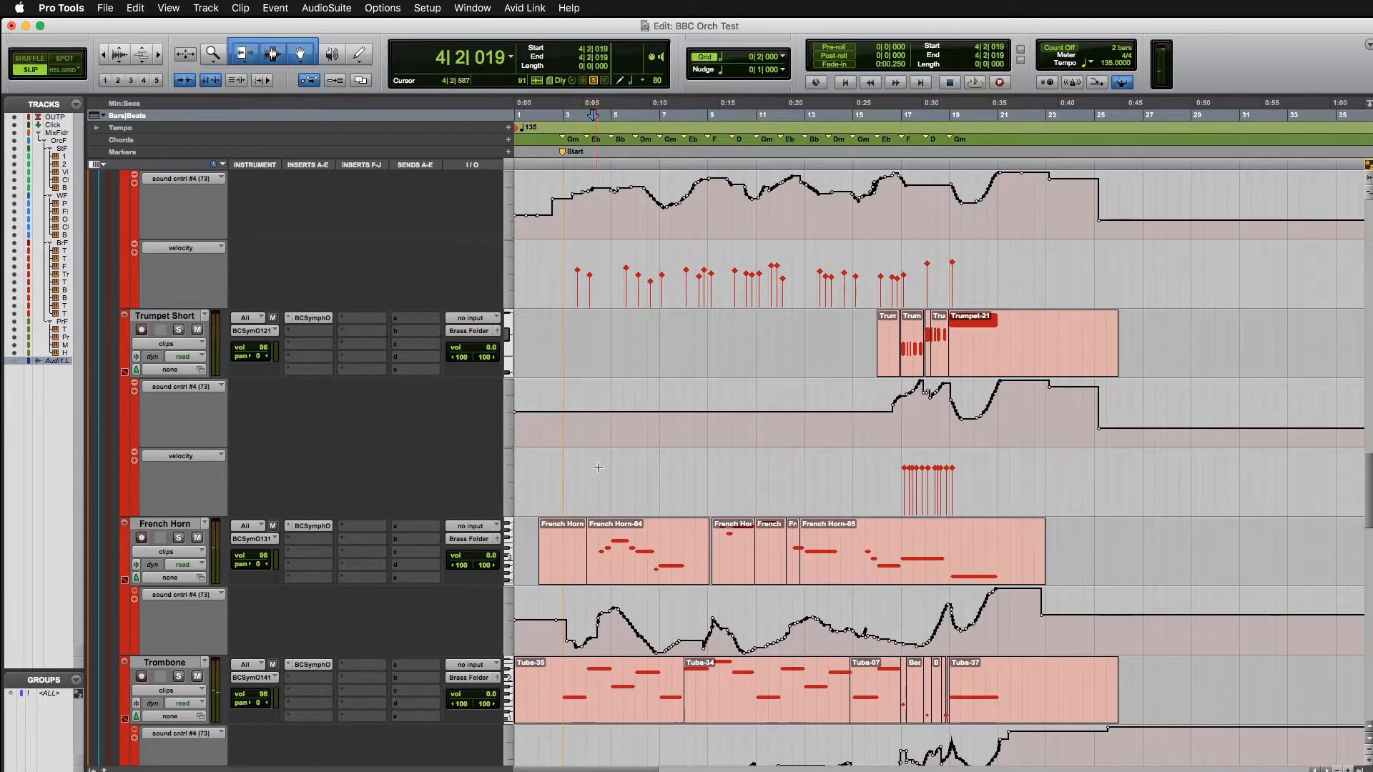
key("super+bracketright")
key("super+bracketright")
left_click(178, 538)
key("space")
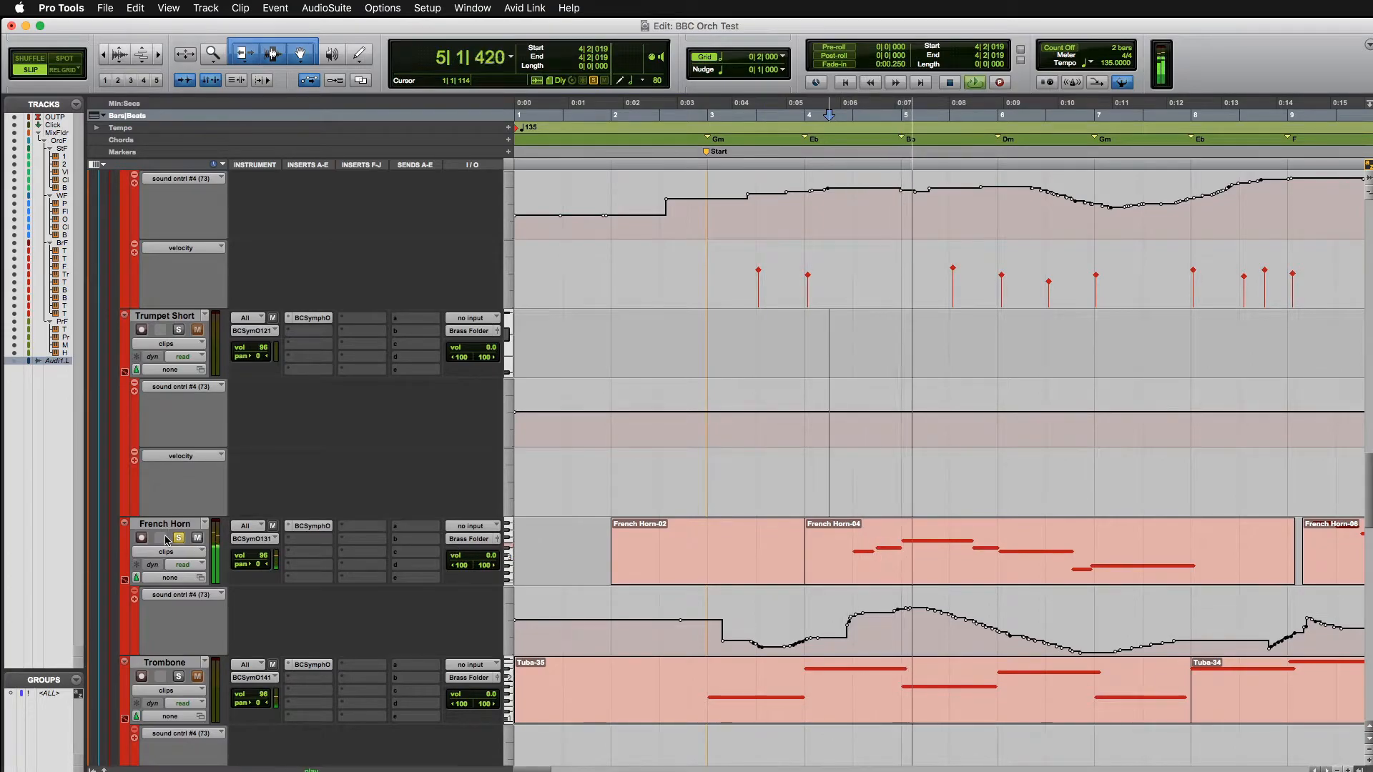
key("space")
Move the playback start to 4|2|303 and play the French Horn passage again.
left_click(837, 561)
key("space")
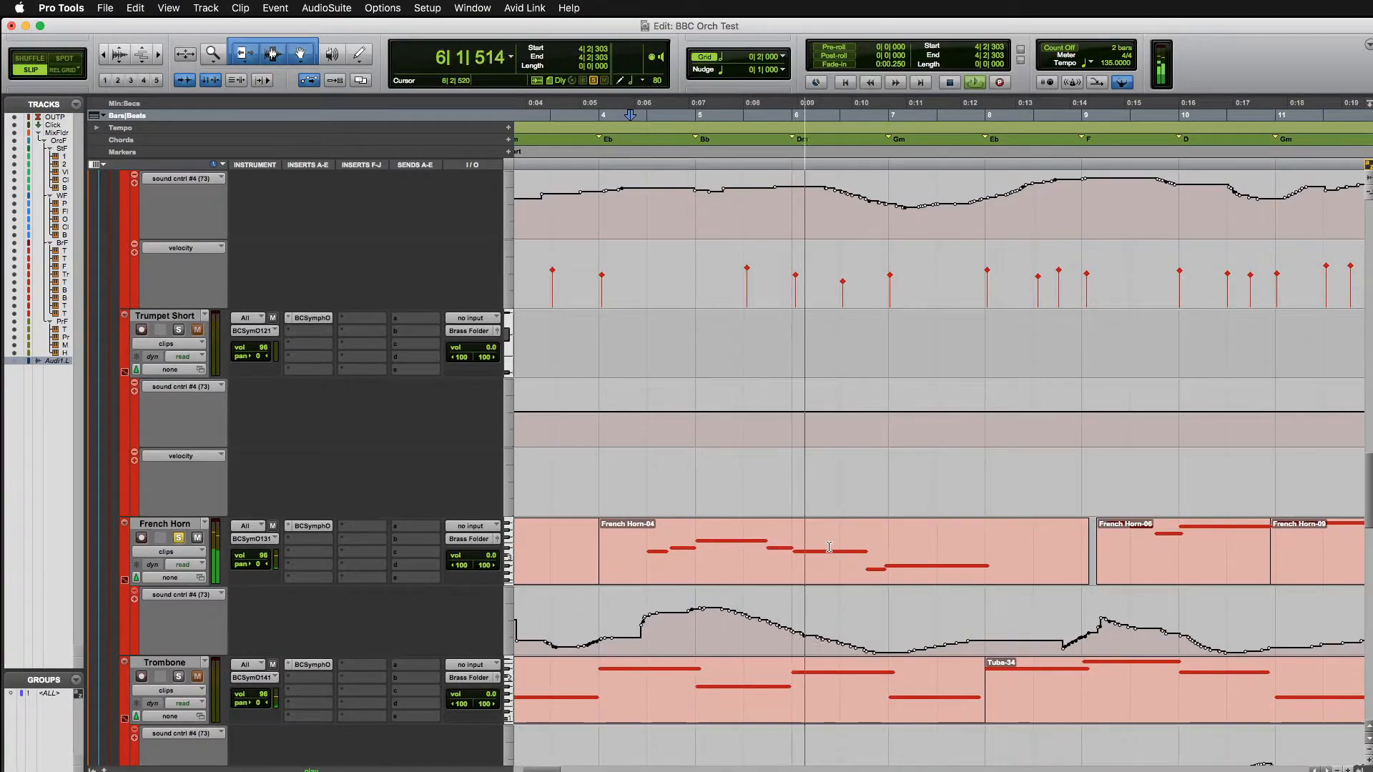
key("space")
Open the French Horn's BBC Symphony Orchestra instrument, examine its Dynamics slider, and close the window.
left_click(312, 525)
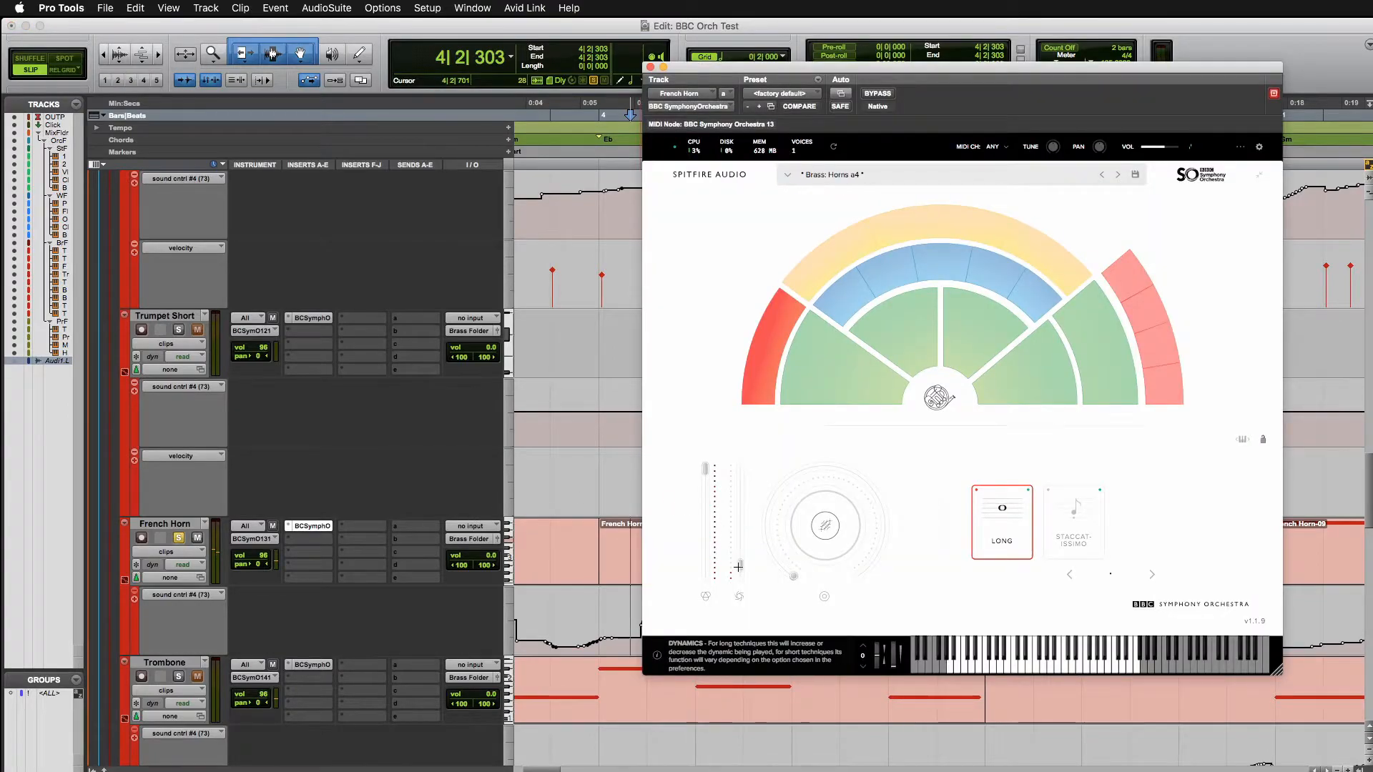
mouse_move(738, 539)
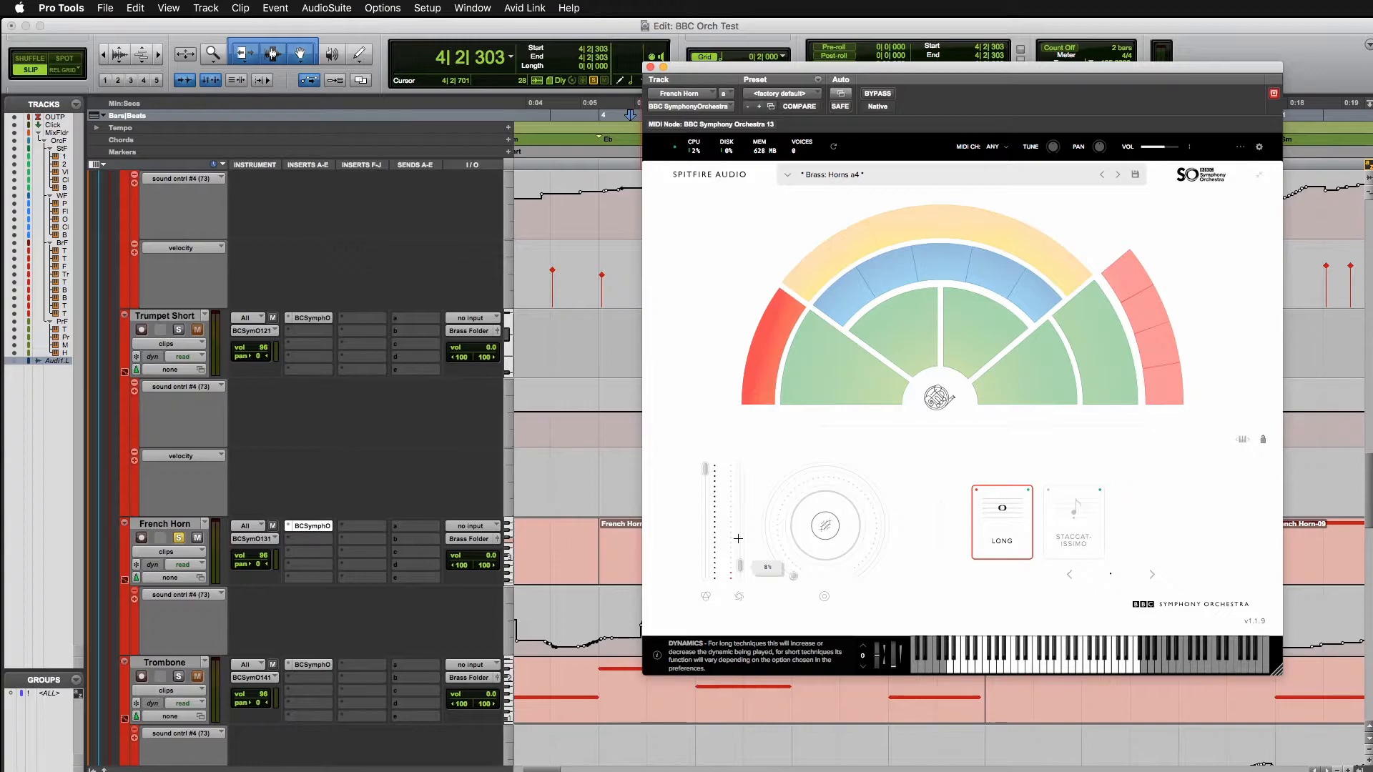
right_click(738, 540)
scroll(579, 512, "up", 3)
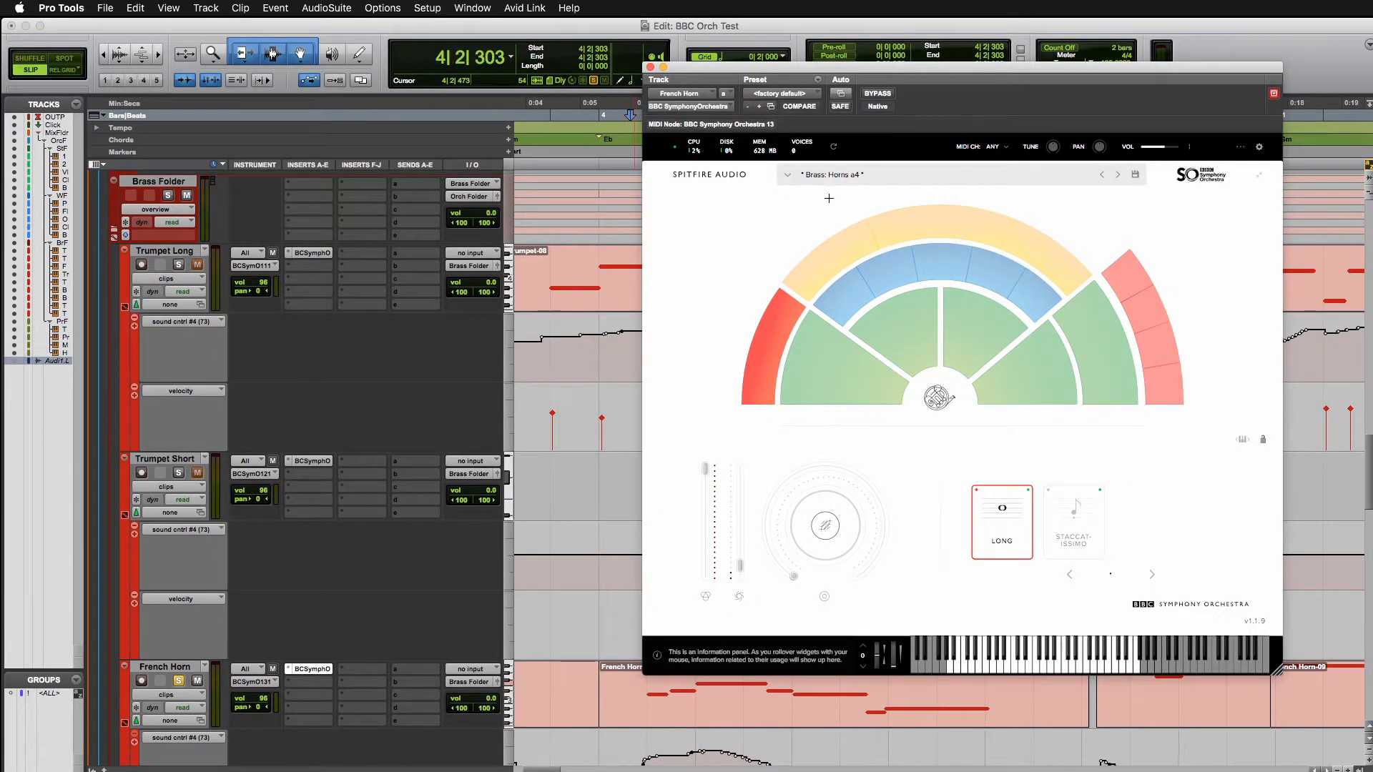
scroll(609, 566, "down", 1)
scroll(610, 566, "right", 3)
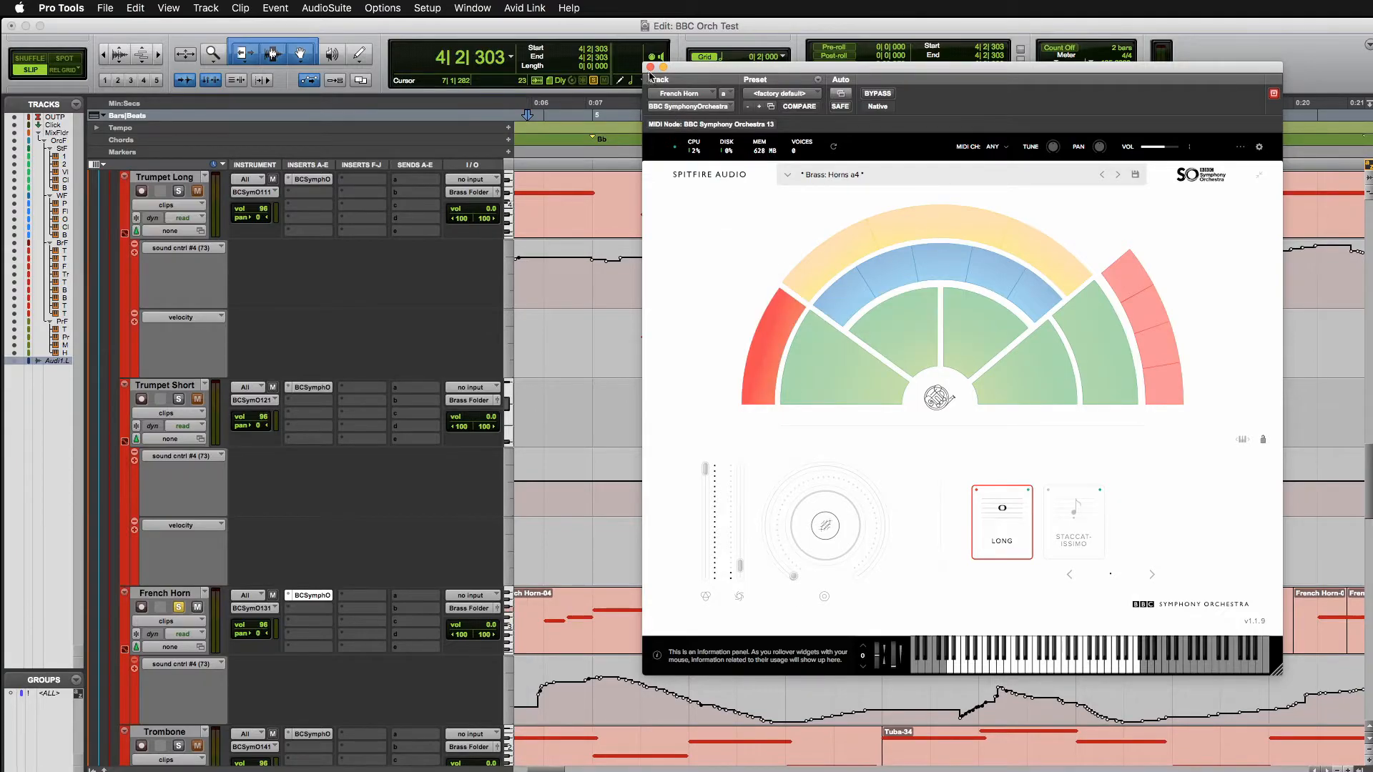
left_click(651, 67)
scroll(724, 449, "left", 2)
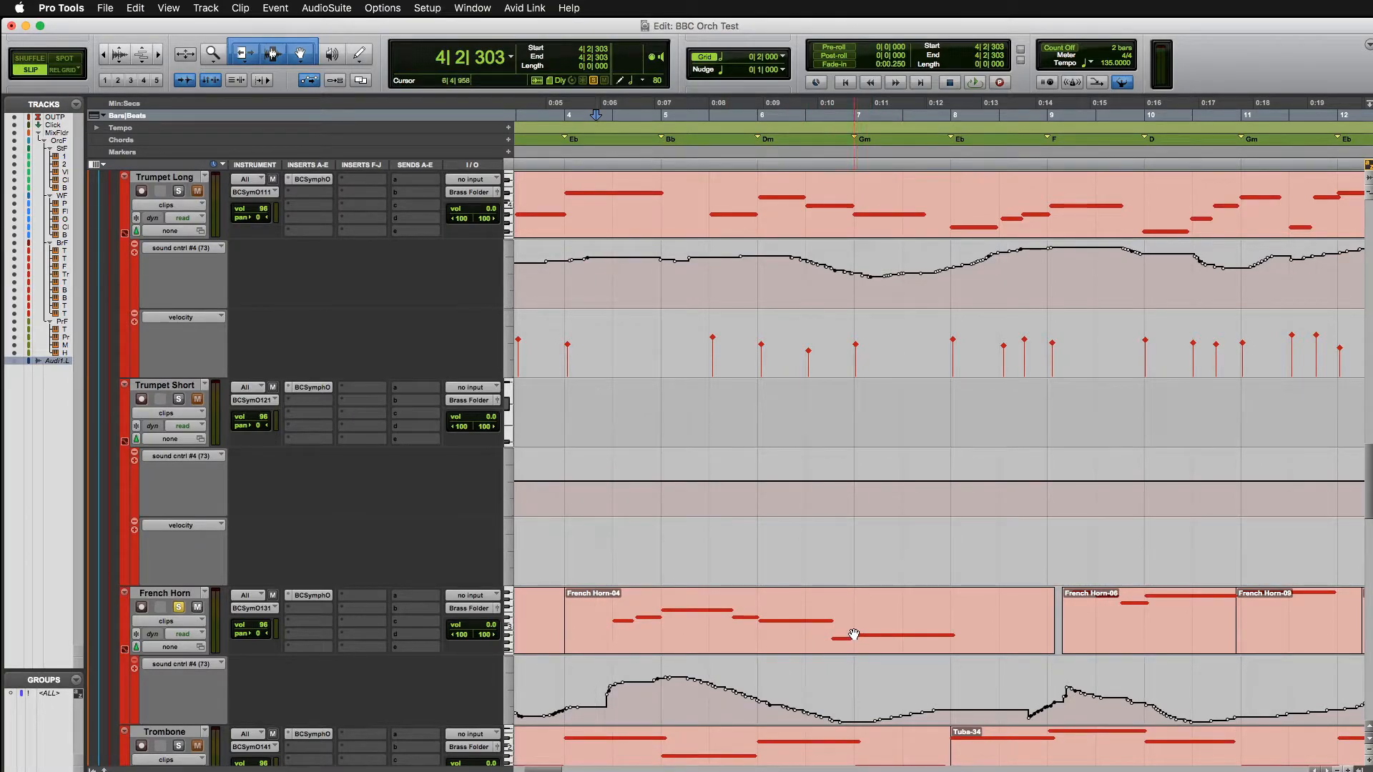
Turn off the French Horn solo and play the whole orchestra from 4|2|530.
left_click(181, 609)
left_click(601, 540)
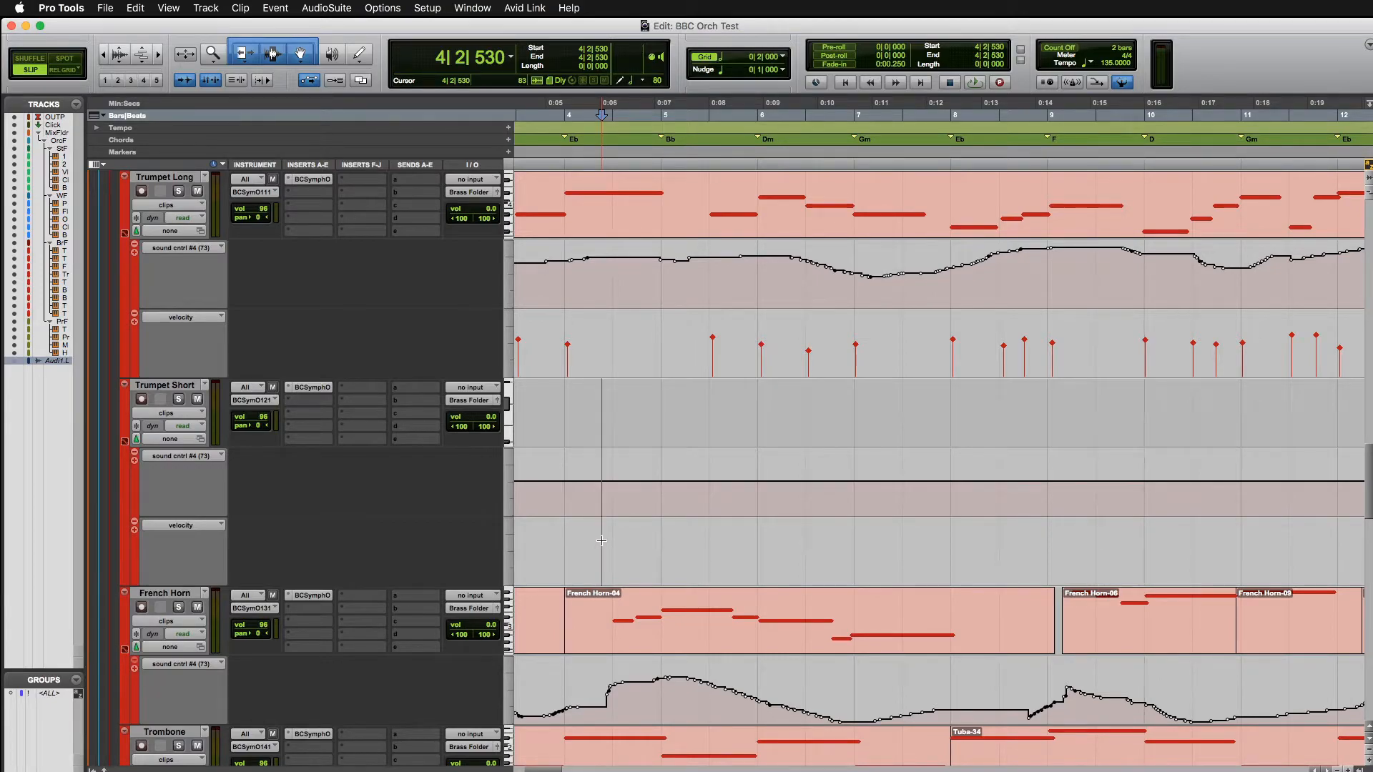
key("space")
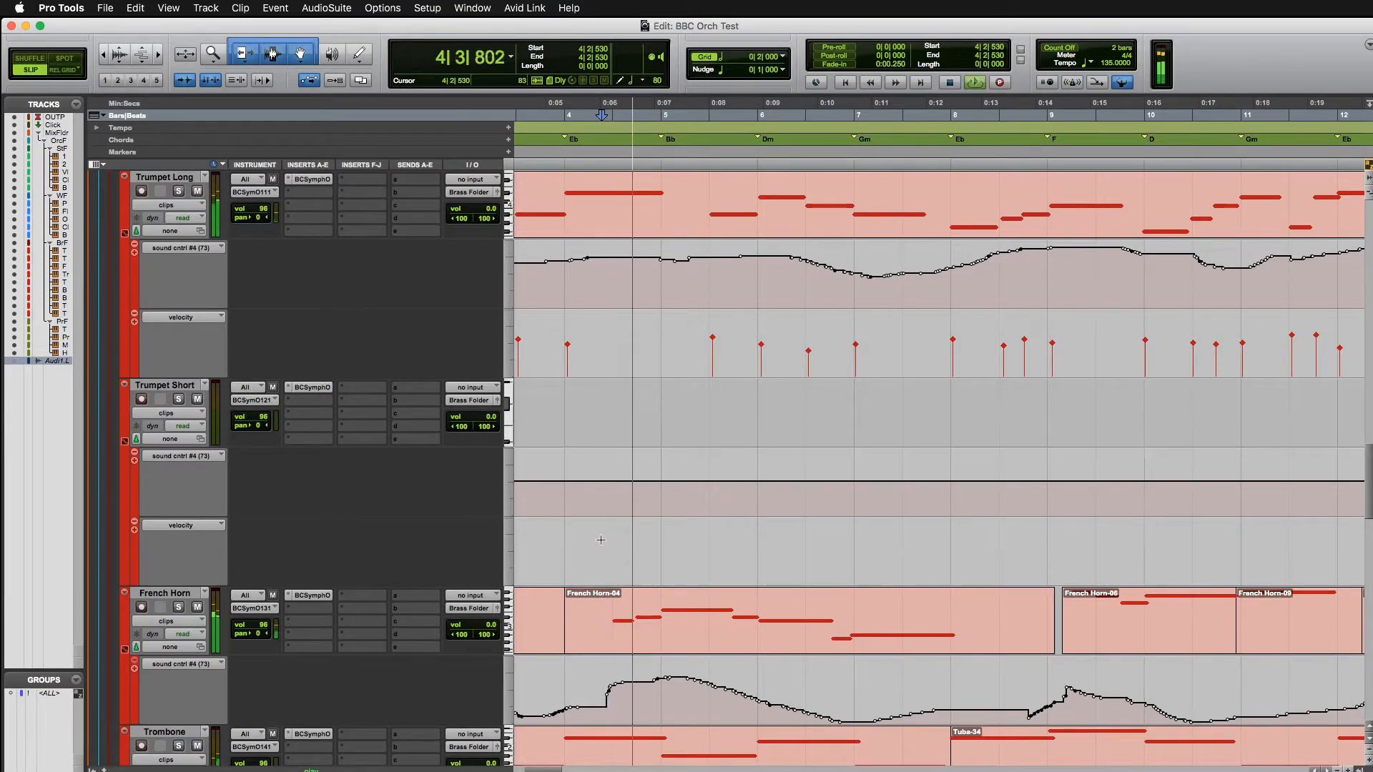
scroll(622, 531, "up", 3)
scroll(621, 531, "down", 1)
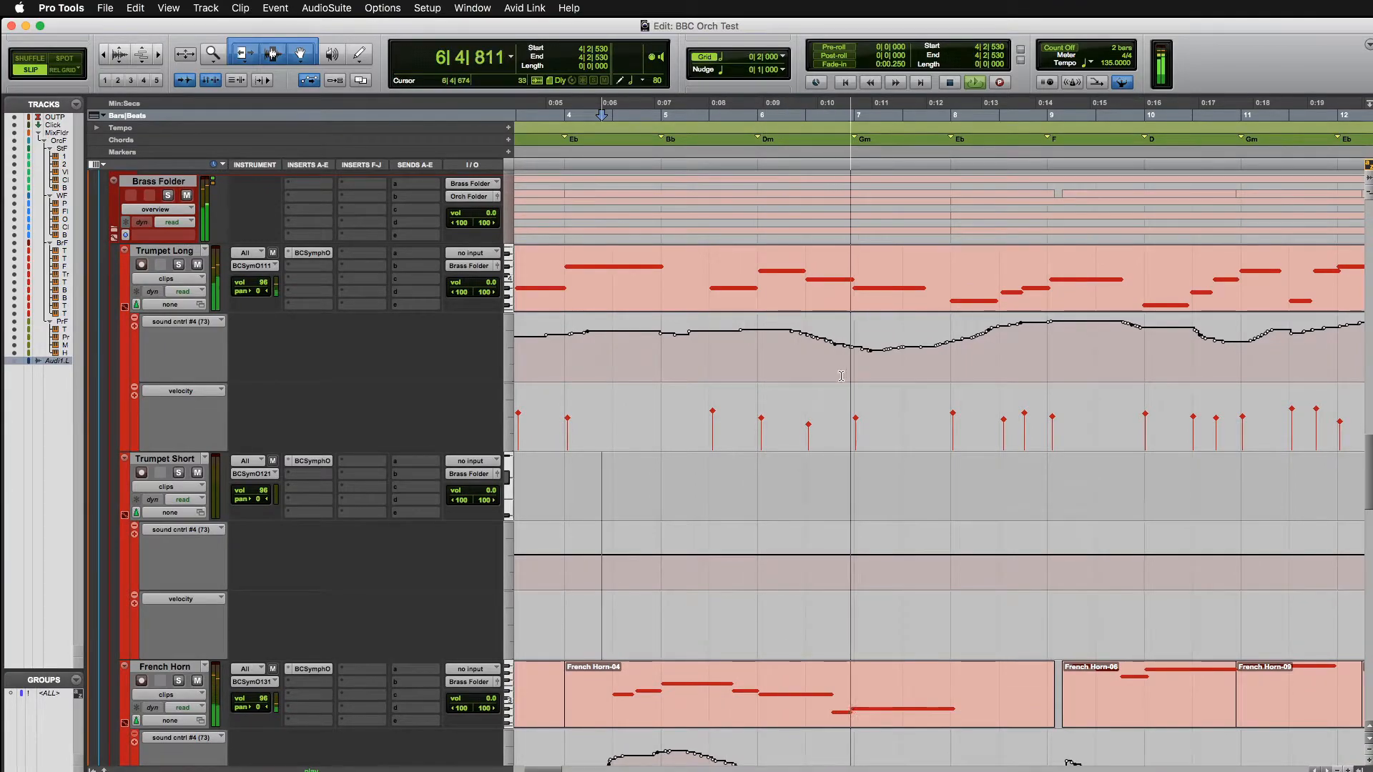
key("space")
Look through the Wind Folder's clips and controller lanes, from Piccolo down to Bassoon.
scroll(770, 471, "up", 9)
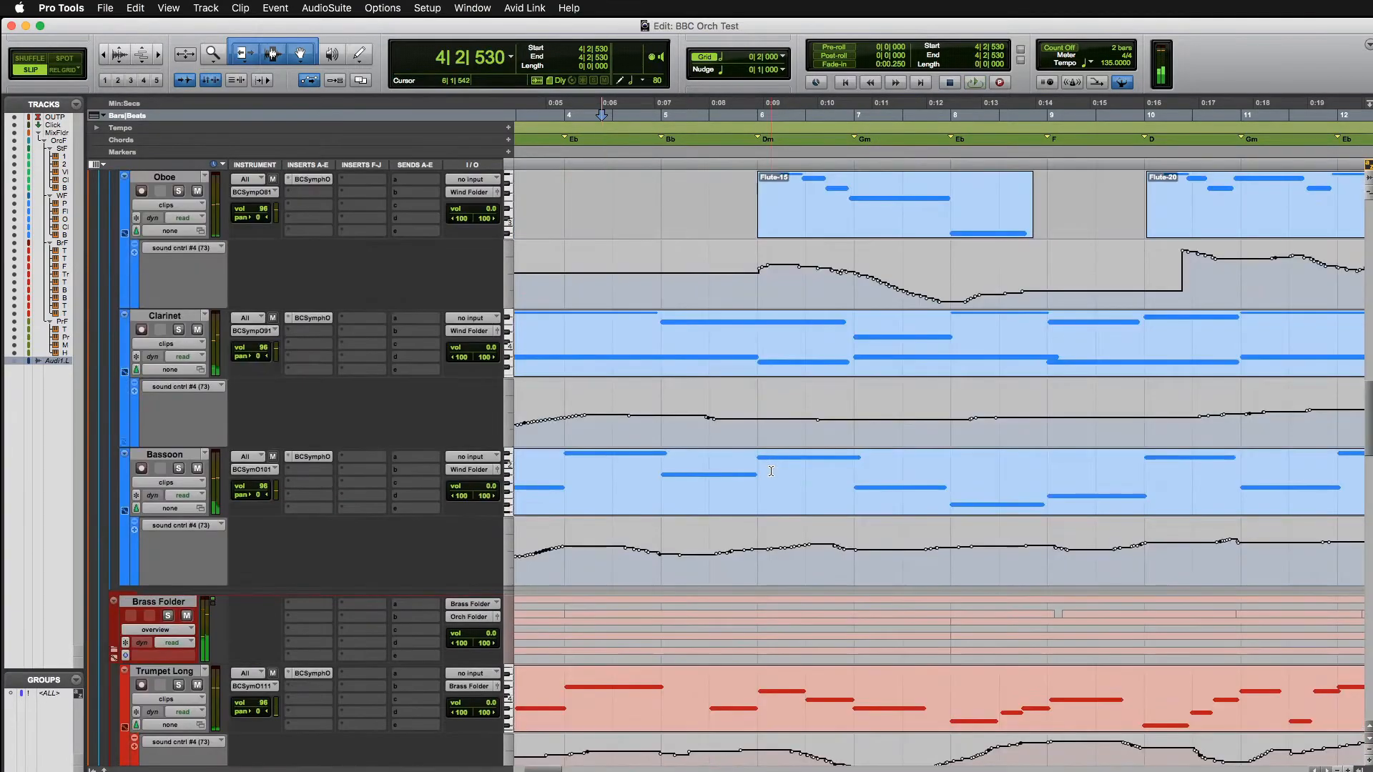
scroll(771, 470, "left", 4)
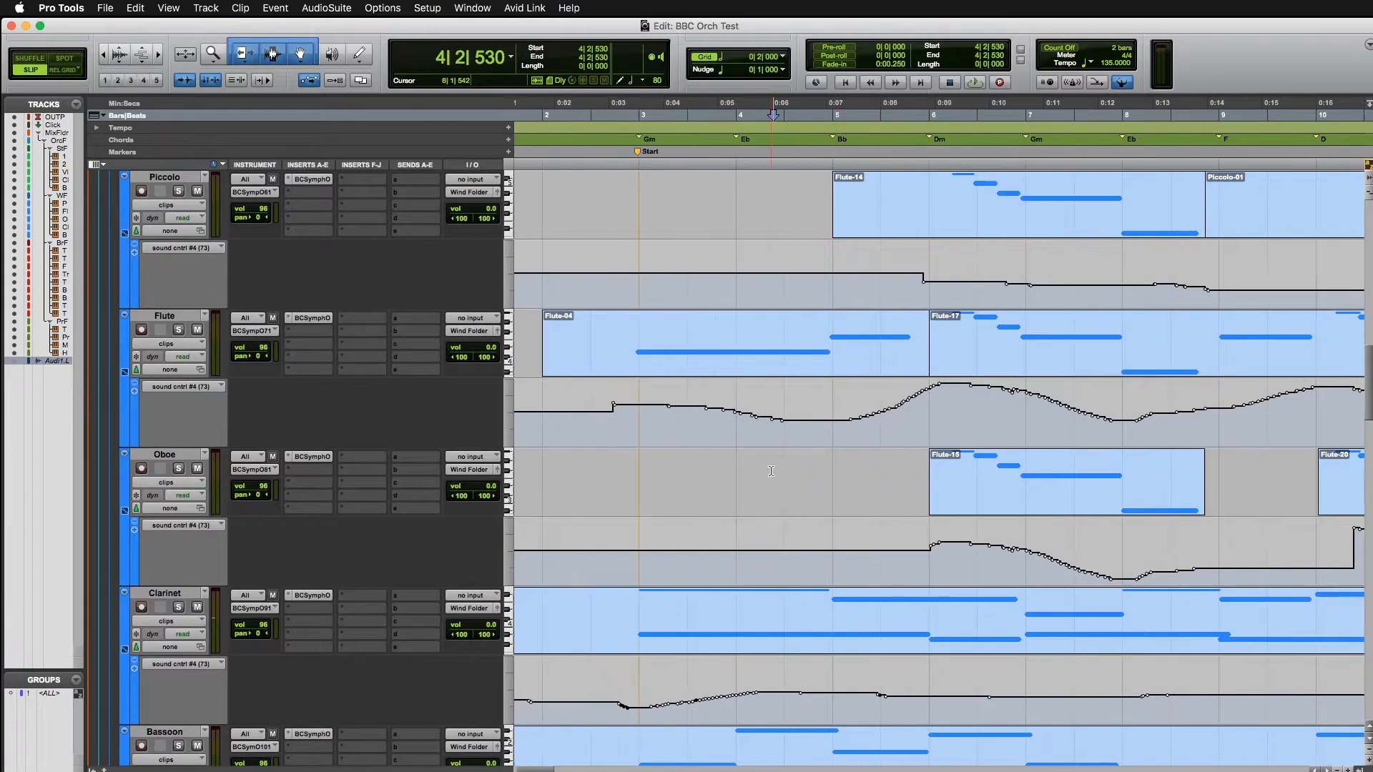
scroll(771, 471, "down", 1)
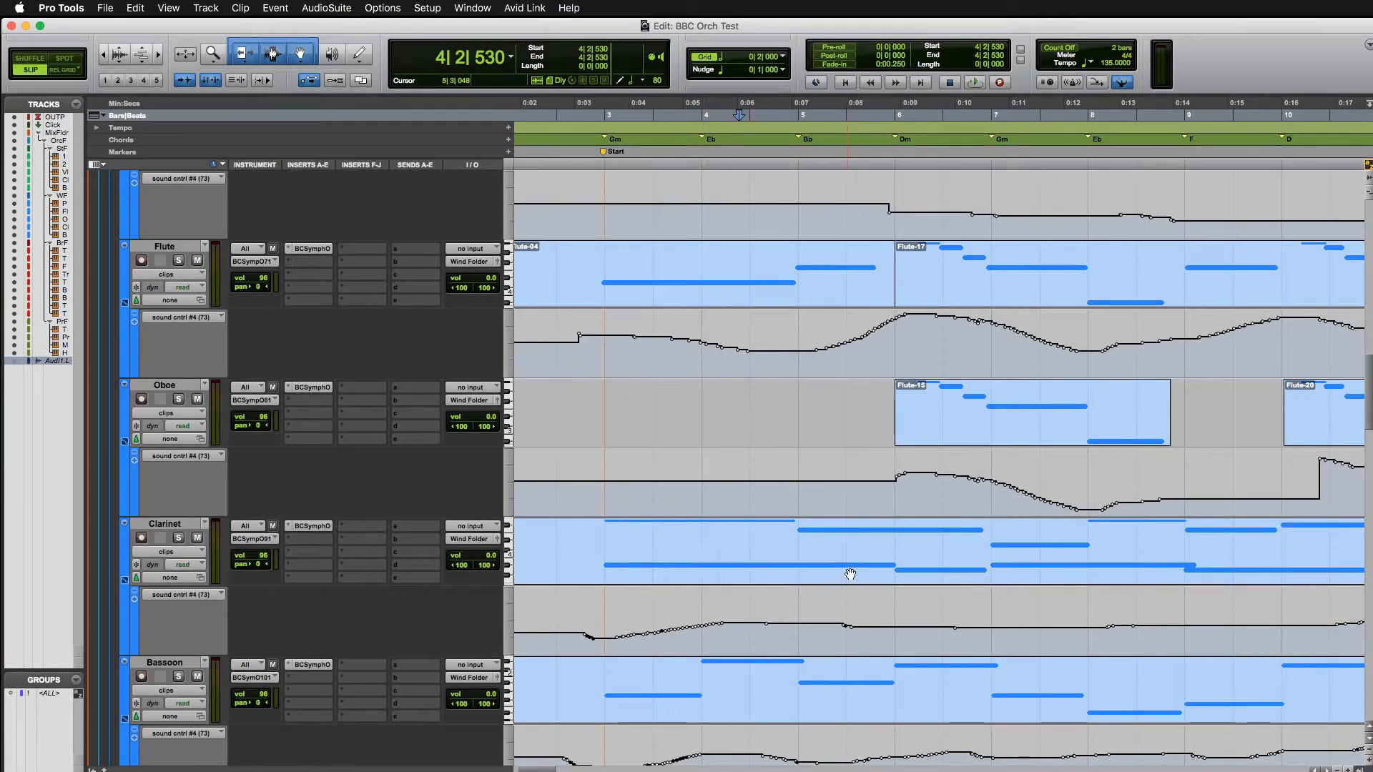
scroll(829, 573, "down", 3)
scroll(815, 582, "down", 2)
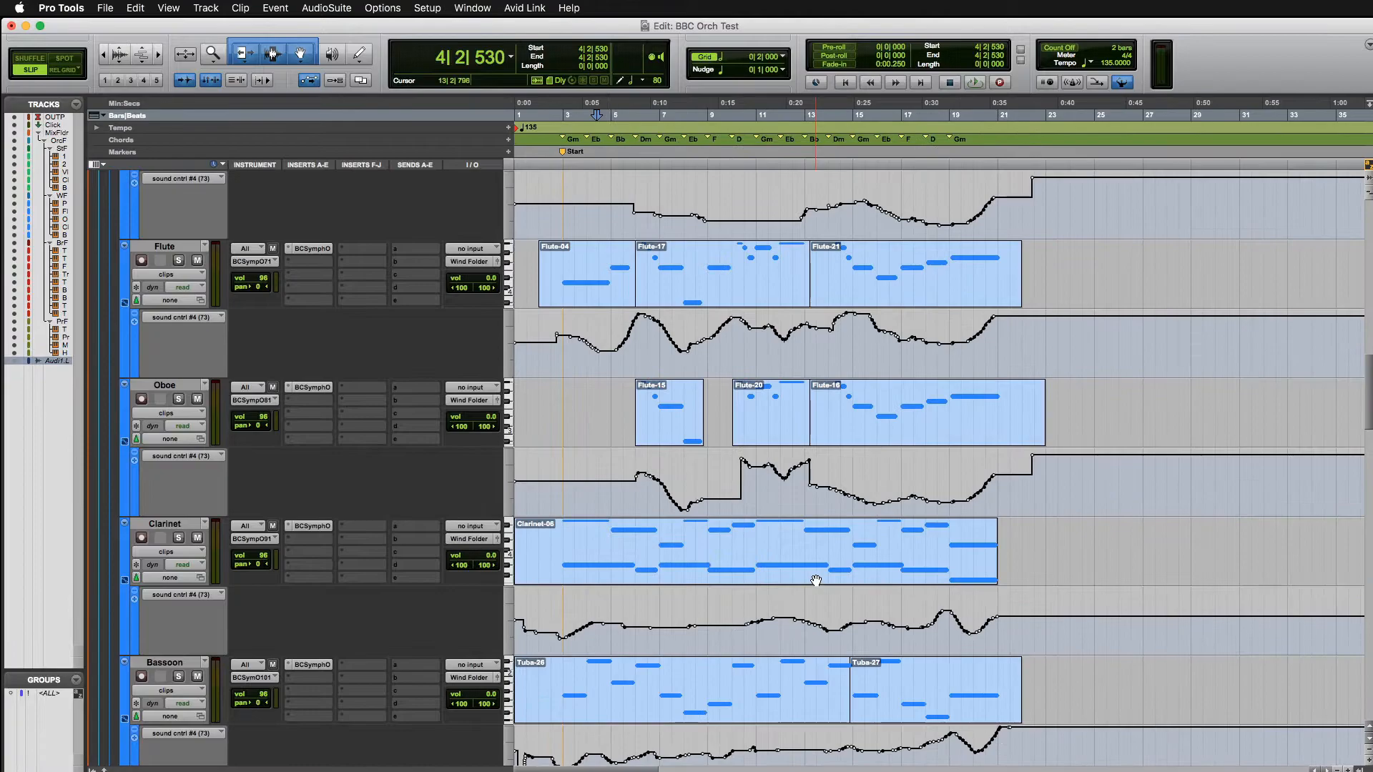
scroll(578, 550, "up", 2)
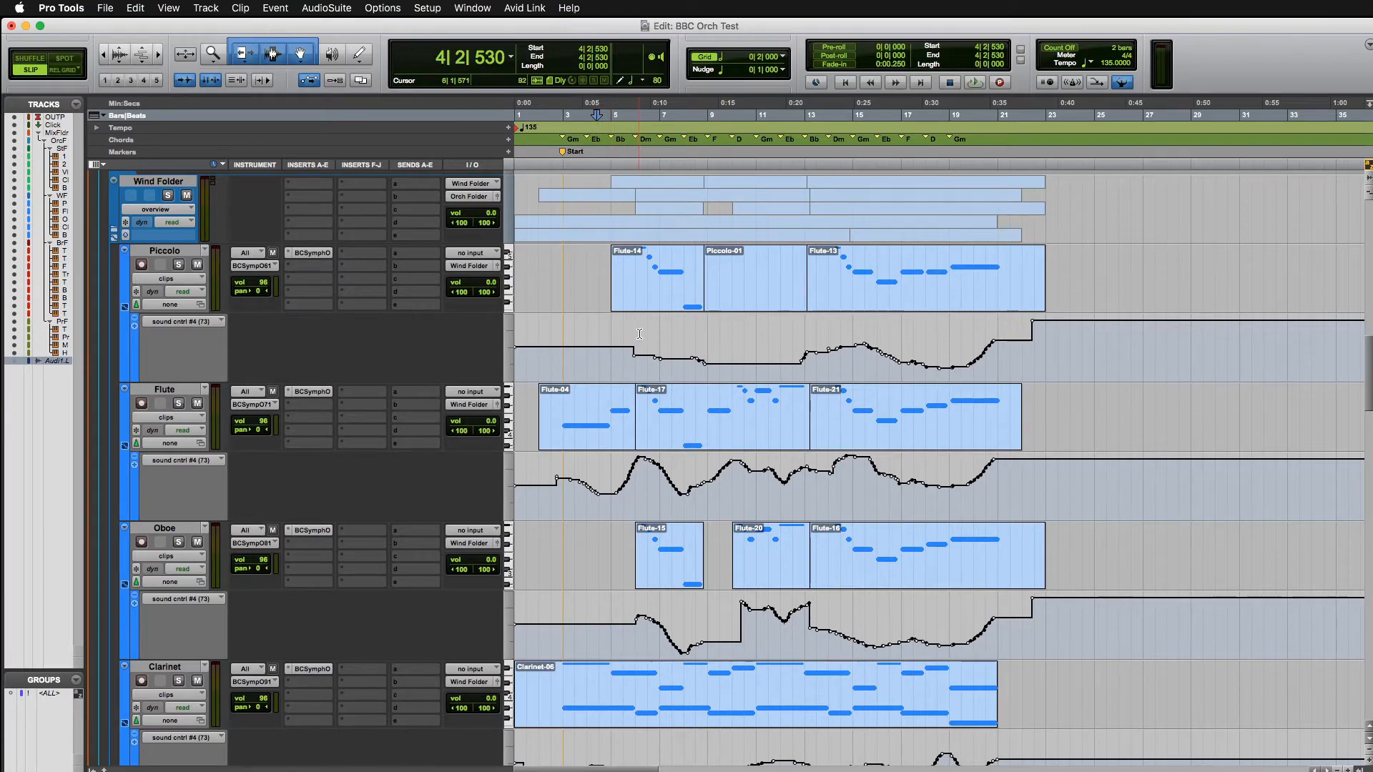
scroll(620, 539, "up", 1)
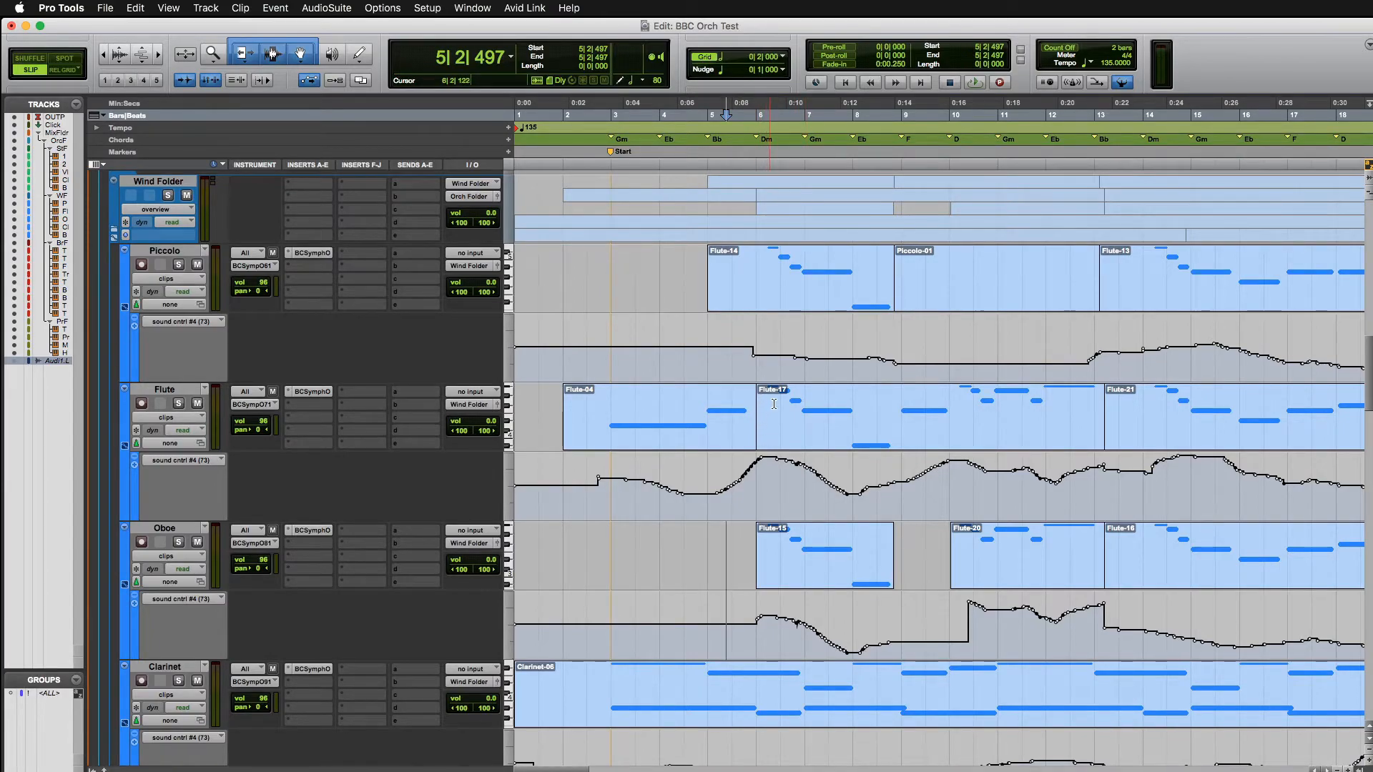
scroll(799, 418, "right", 2)
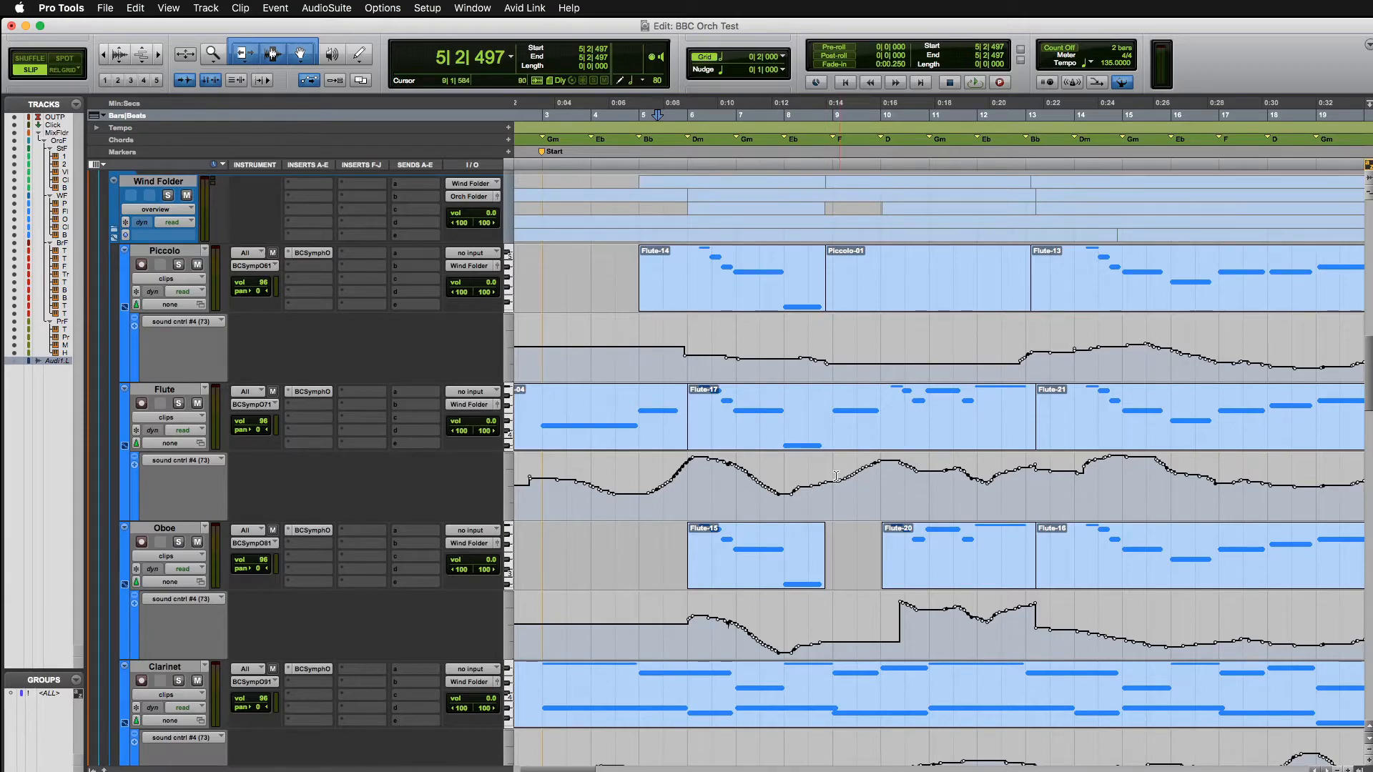
Solo the Piccolo, Flute and Oboe tracks and play them together from the start of bar 6.
left_click(687, 259)
left_click(178, 265)
left_click(179, 405)
left_click(179, 542)
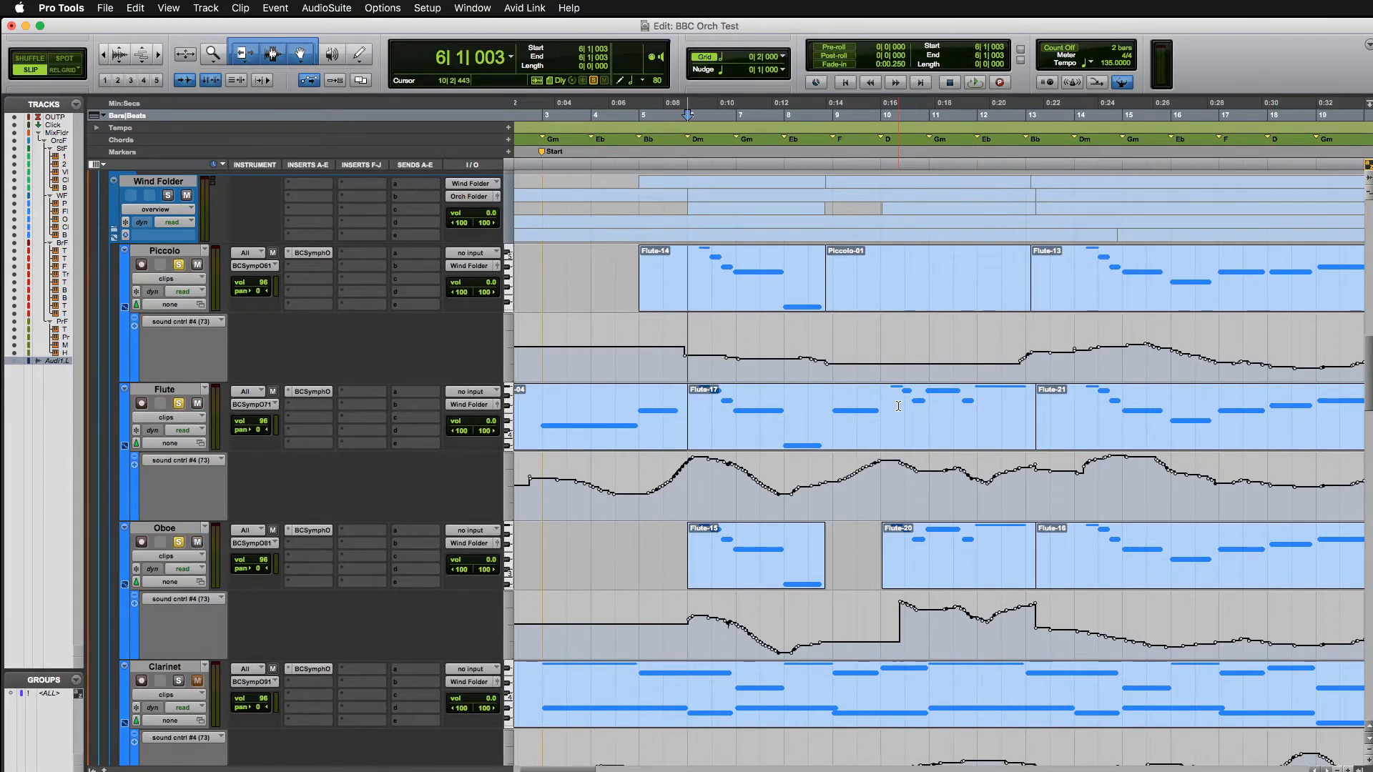
key("space")
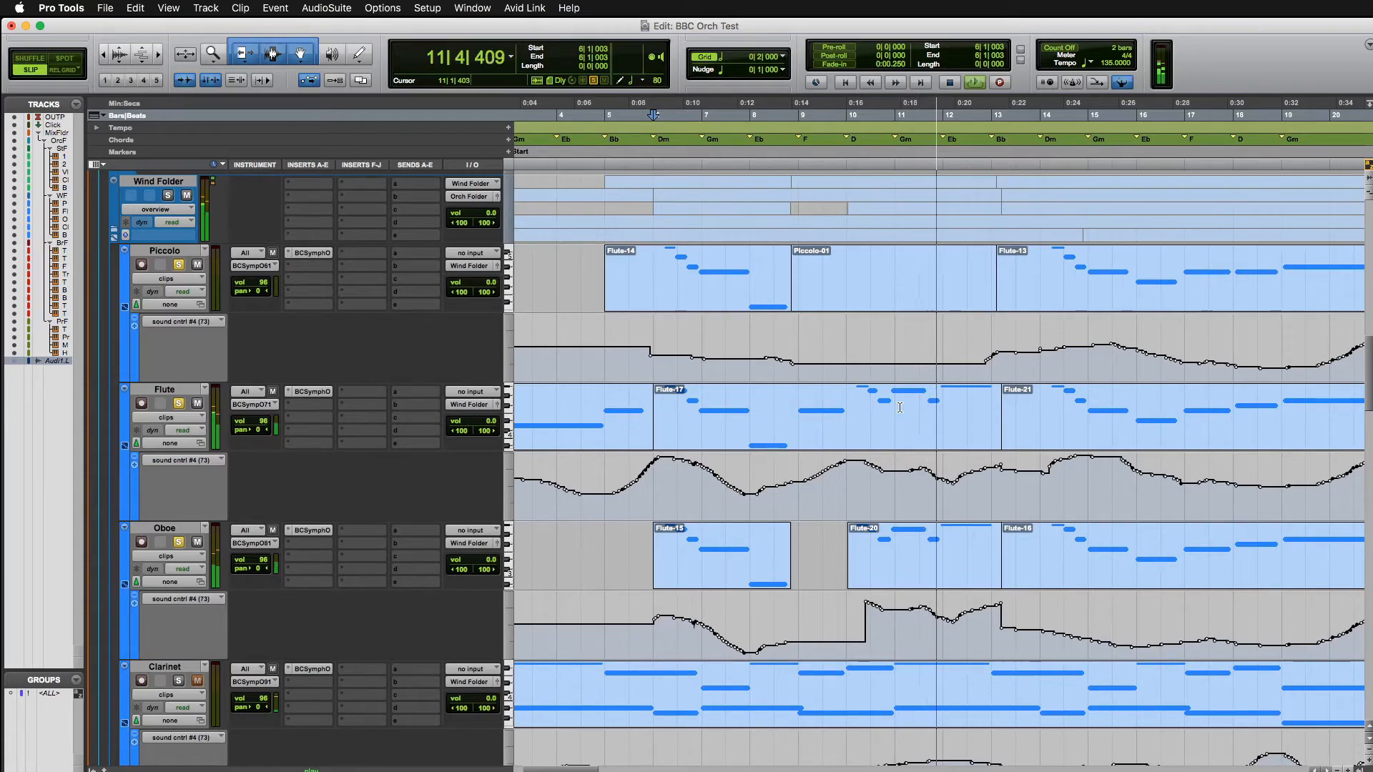
key("space")
Clear the woodwind solos, then inspect the techniques in the Flute's BBC Symphony Orchestra instrument and close it.
left_click(179, 403, "alt")
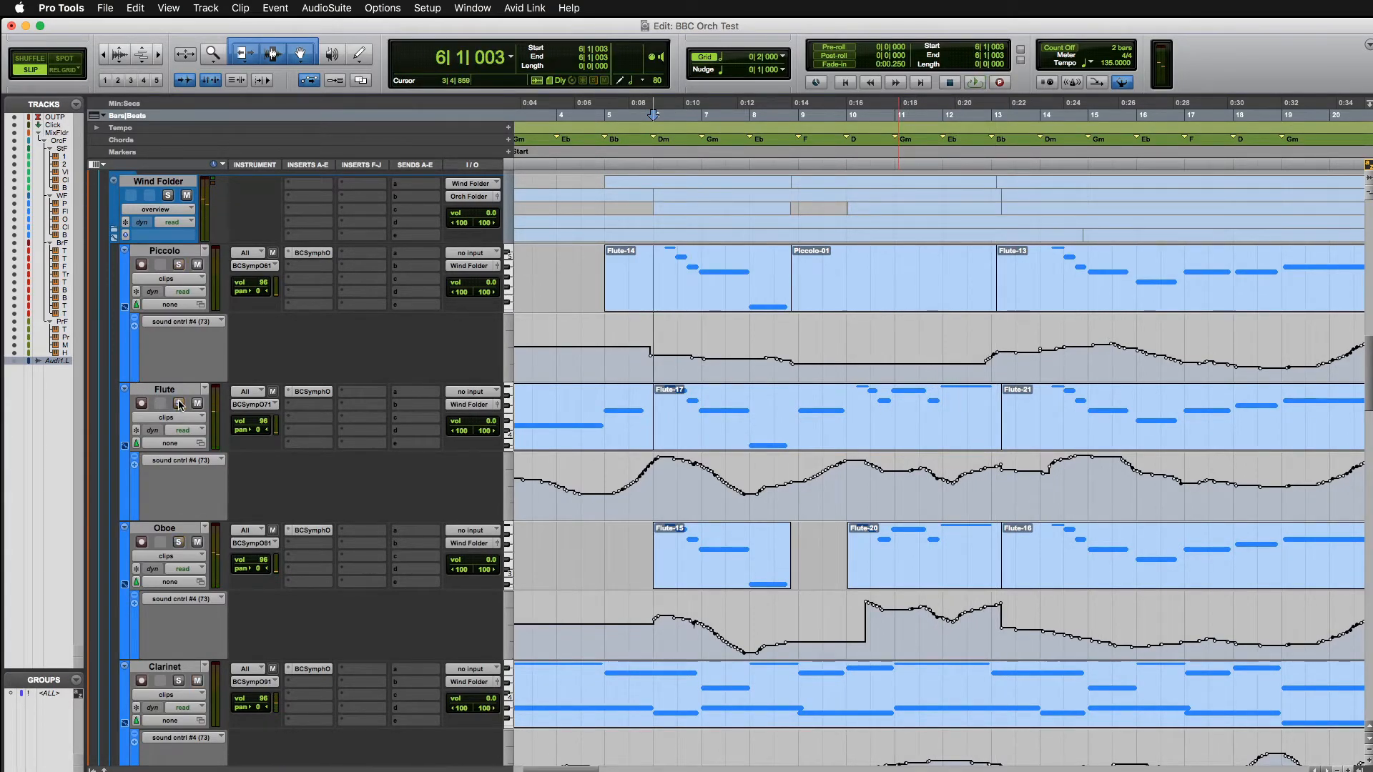
left_click(308, 393)
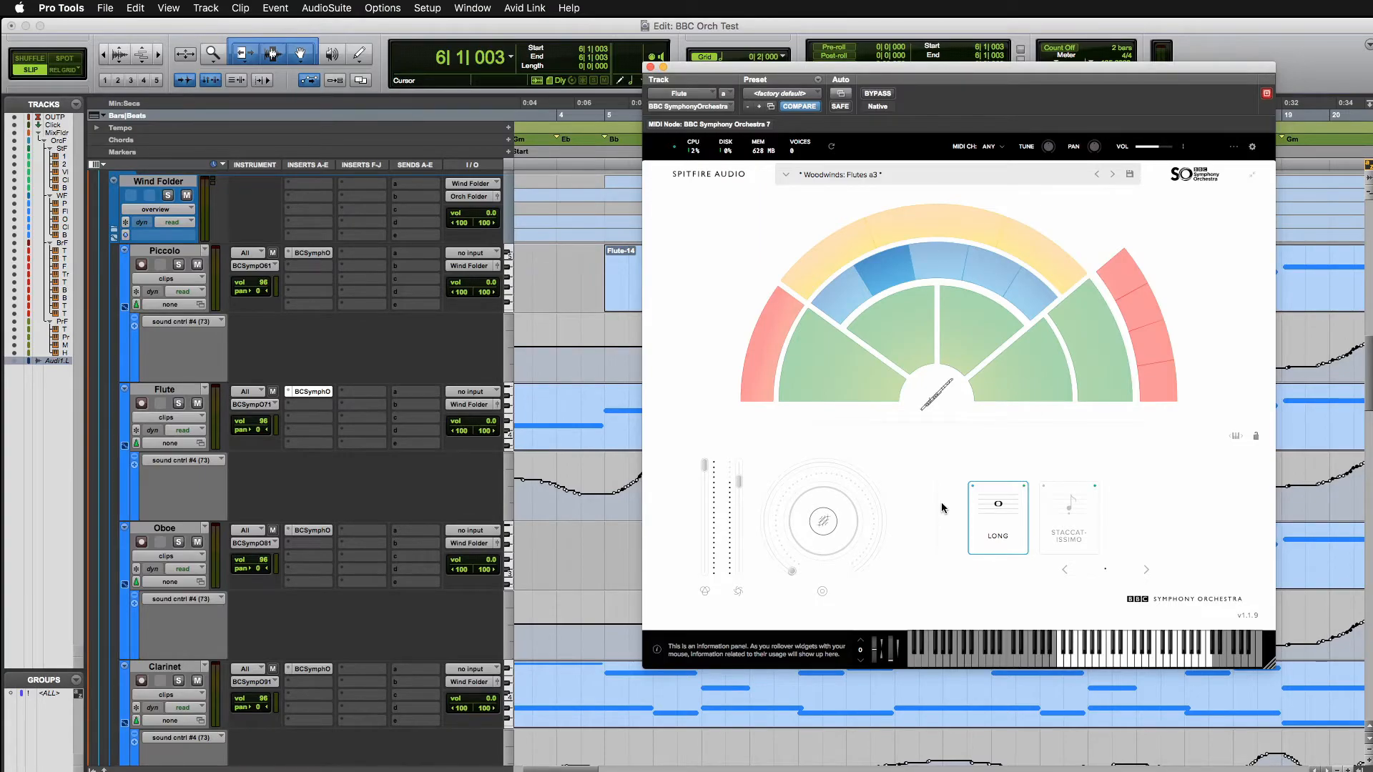
left_click(650, 68)
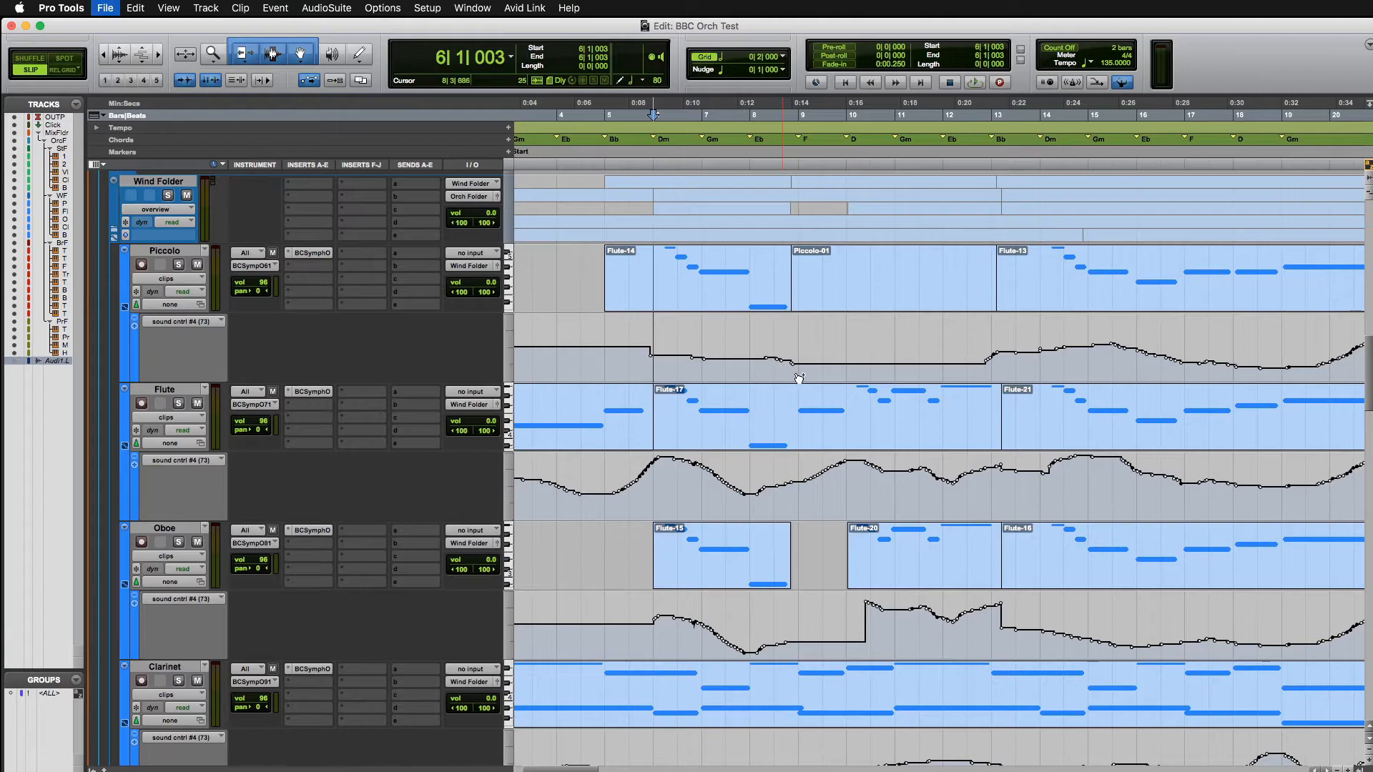
Solo the Brass Folder and play it from 15|4|230, just before the Trumpet Short clips.
scroll(790, 372, "right", 3)
scroll(887, 473, "down", 10)
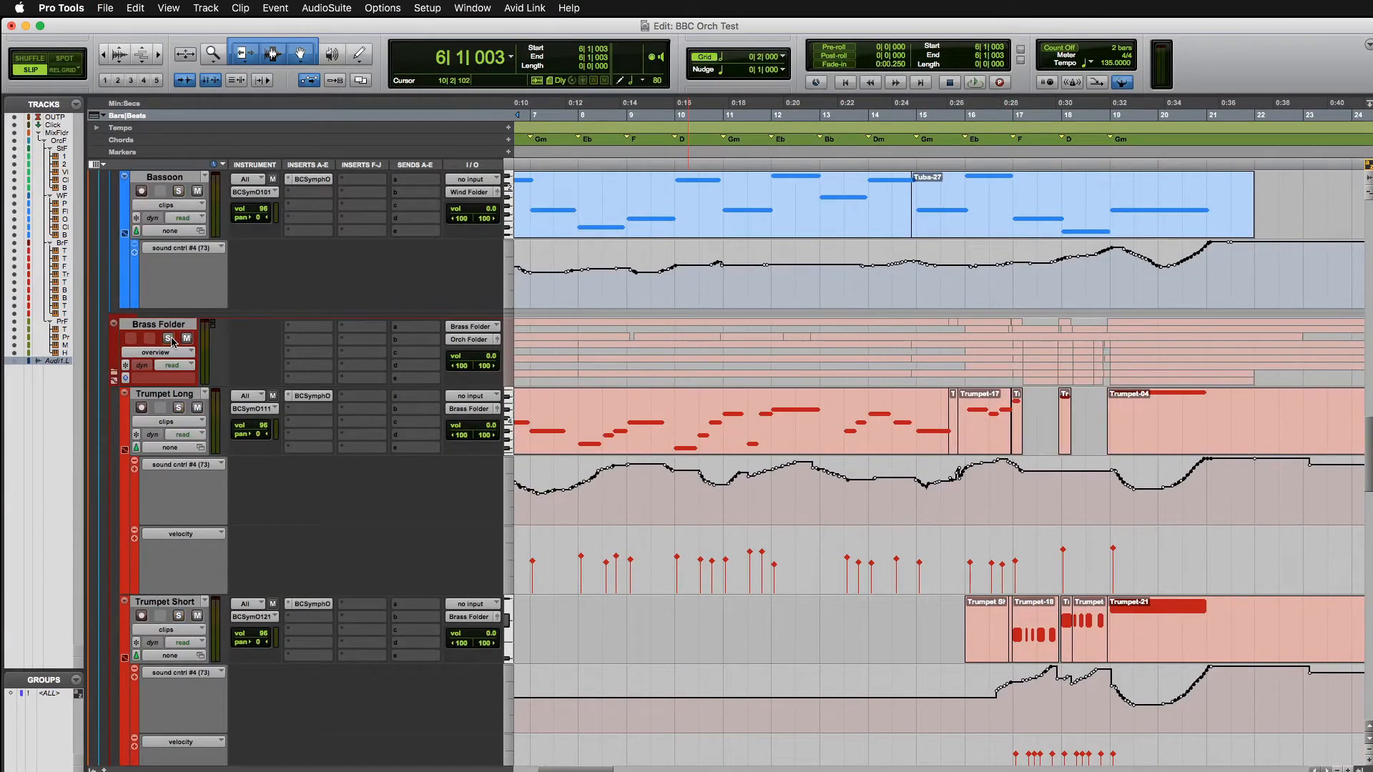
left_click(955, 541)
key("space")
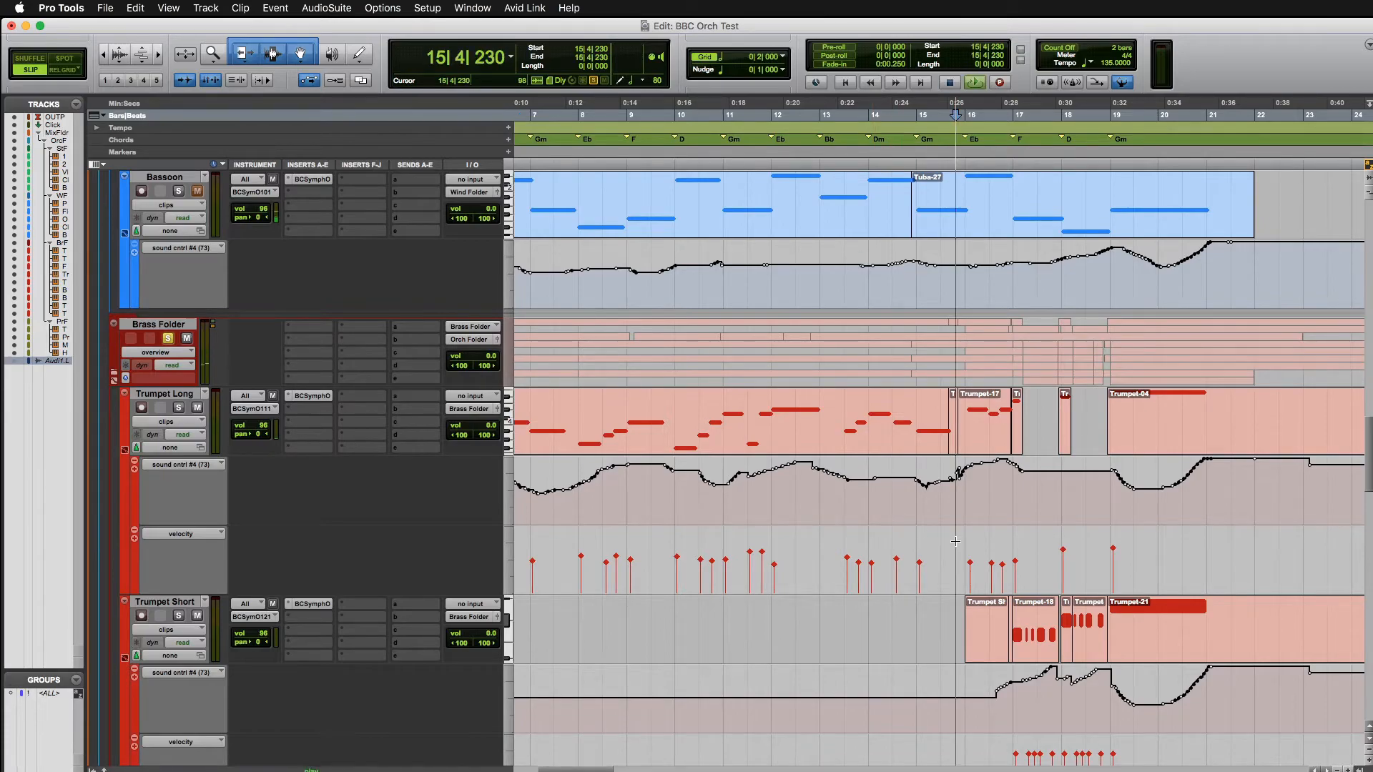
Follow the soloed brass playback through the Trumpet Long and Trumpet Short clips to bar 19, and stop it.
scroll(955, 542, "right", 3)
scroll(955, 542, "down", 3)
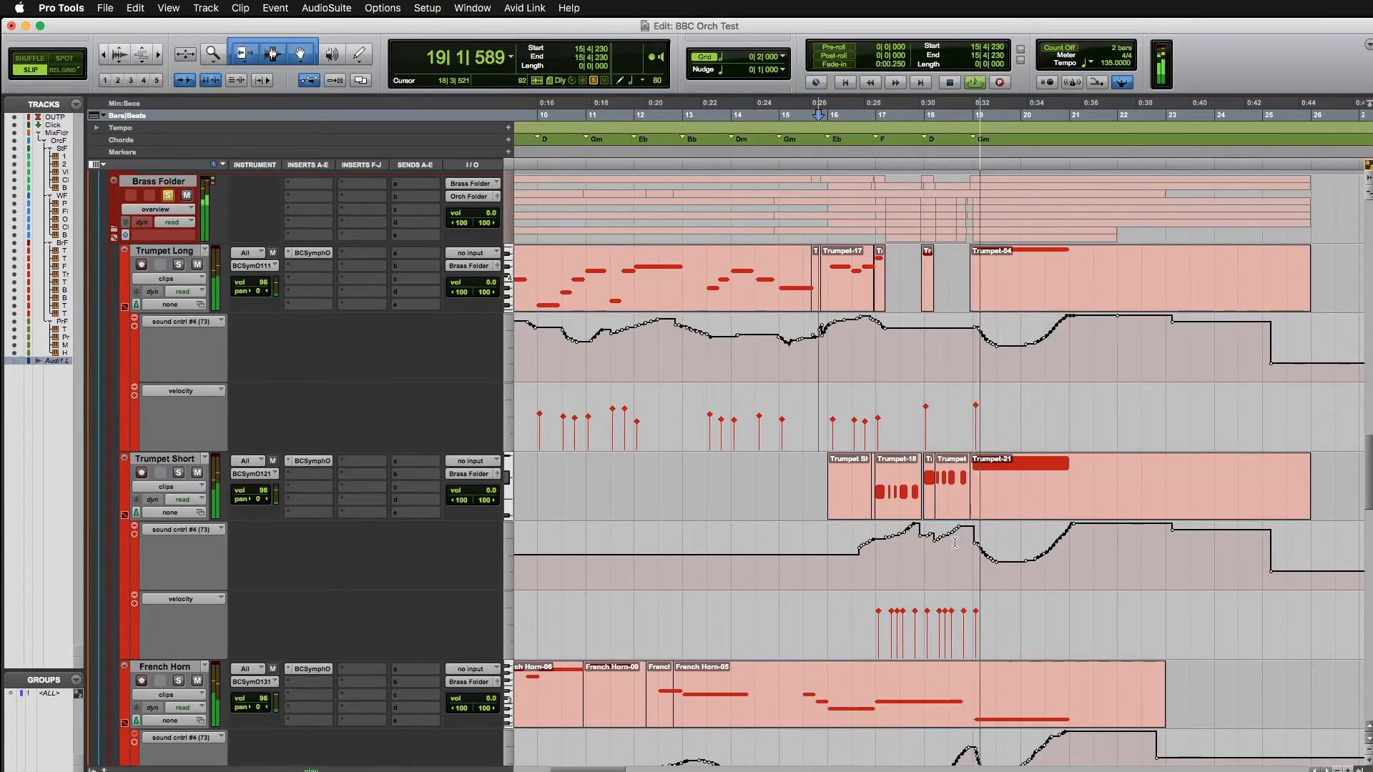
scroll(956, 542, "right", 2)
key("space")
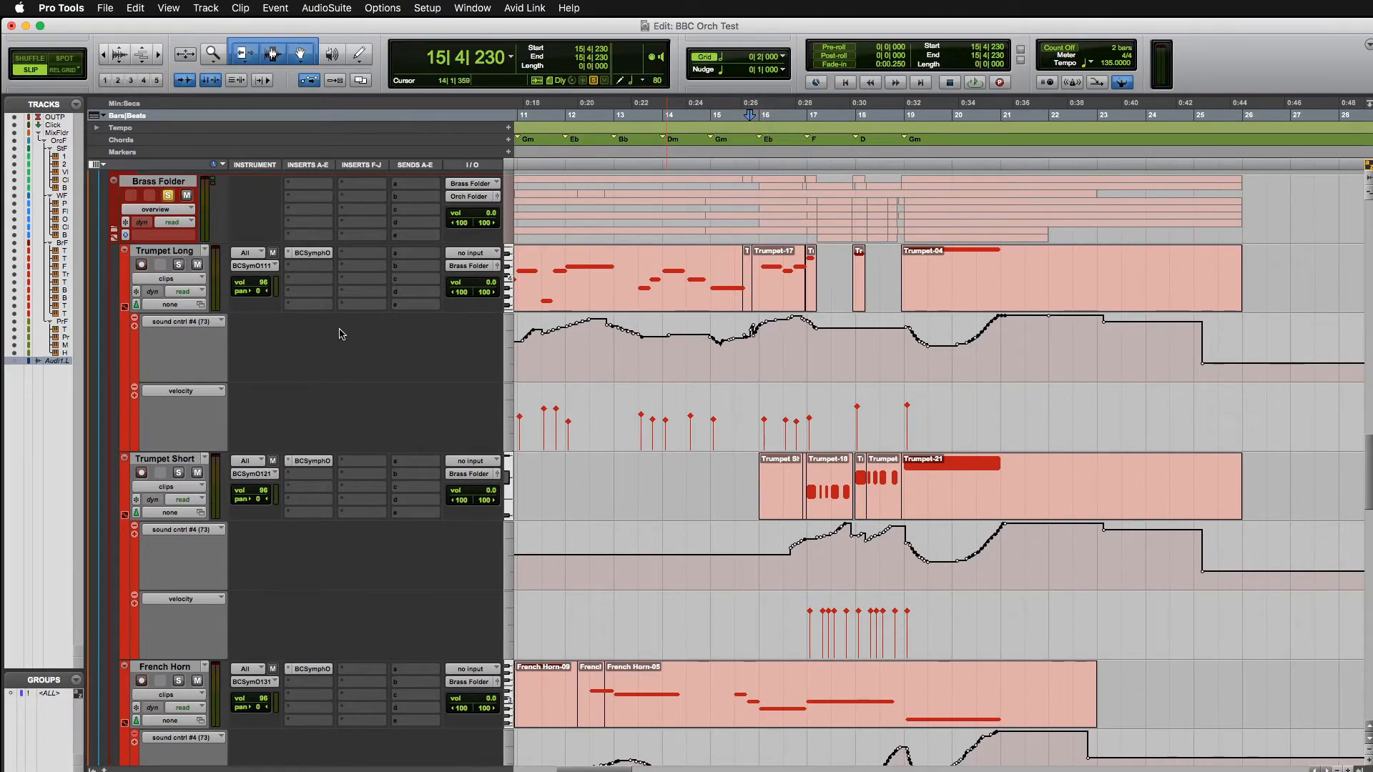
Inspect the selected technique in the Trumpet Long and Trumpet Short BBC Symphony Orchestra instruments, and close the instrument window.
left_click(319, 254)
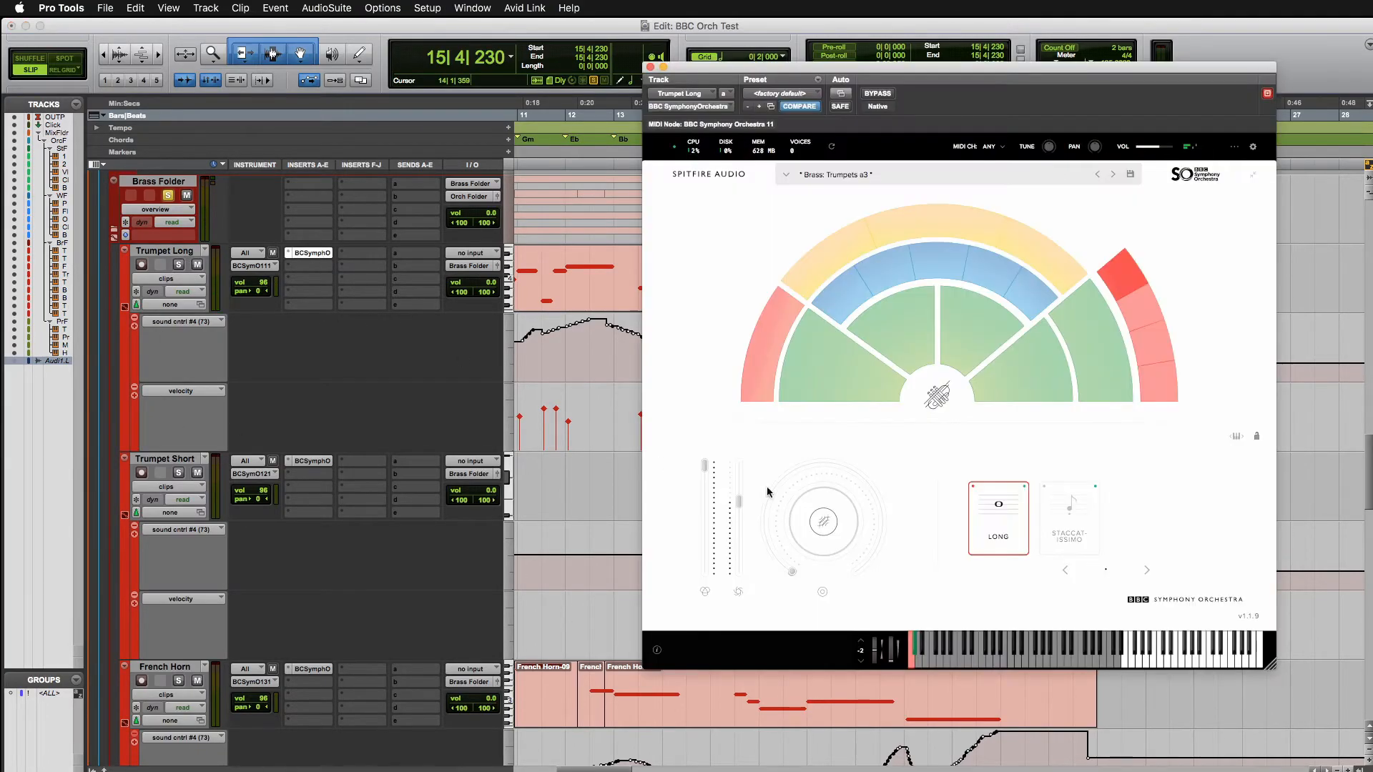
left_click(315, 461)
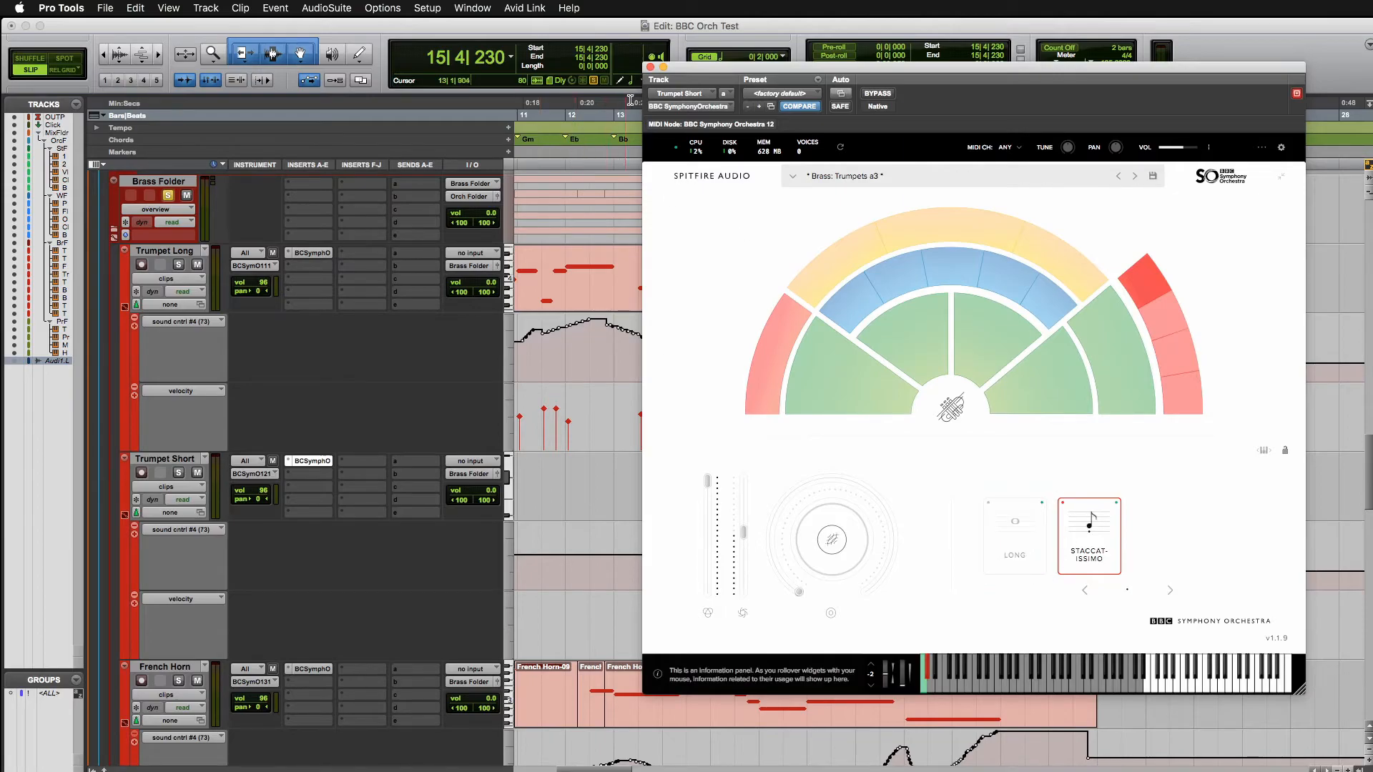
left_click(651, 68)
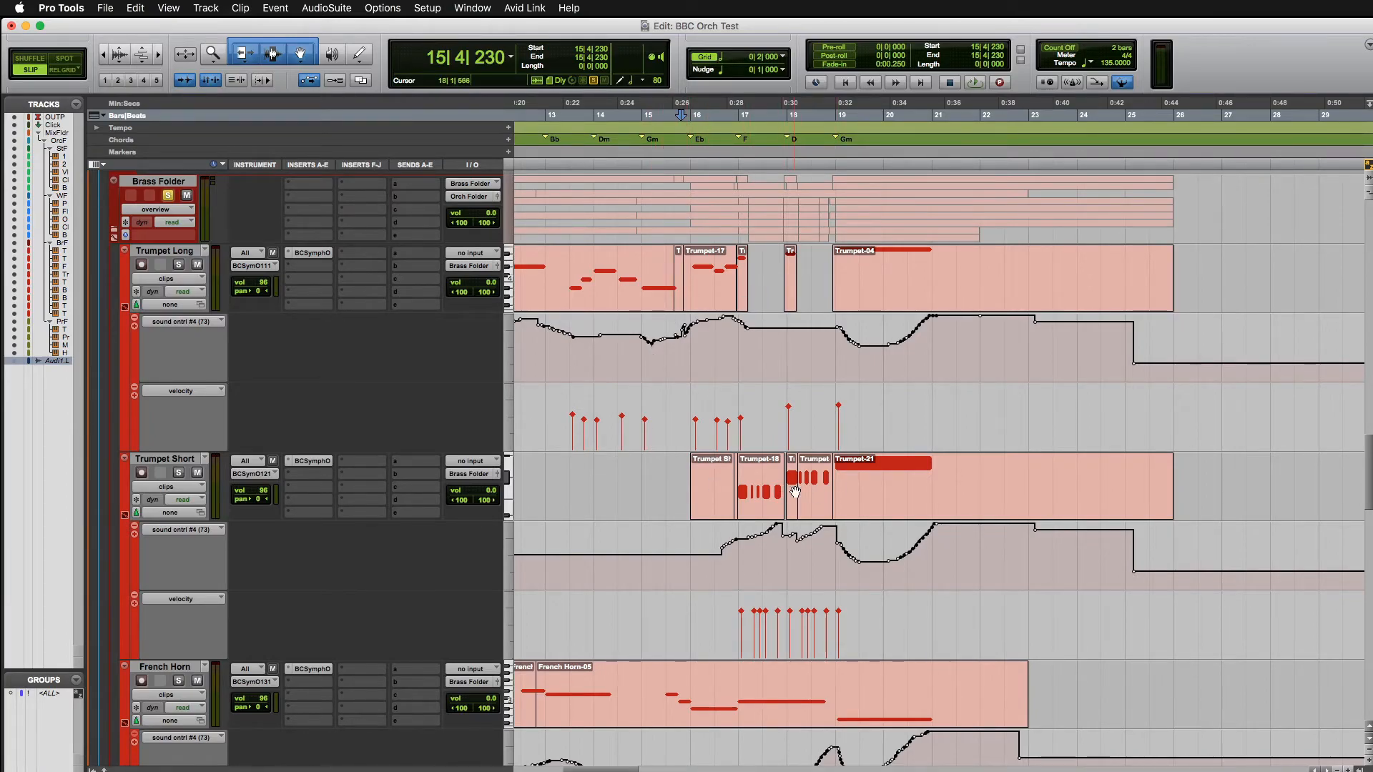
Place the playback start at 16|4|381, just before the Trumpet-18 clip, and solo the Trumpet Long and Trumpet Short tracks.
left_click(691, 352)
left_click(738, 353)
key("super+bracketright")
key("super+bracketright")
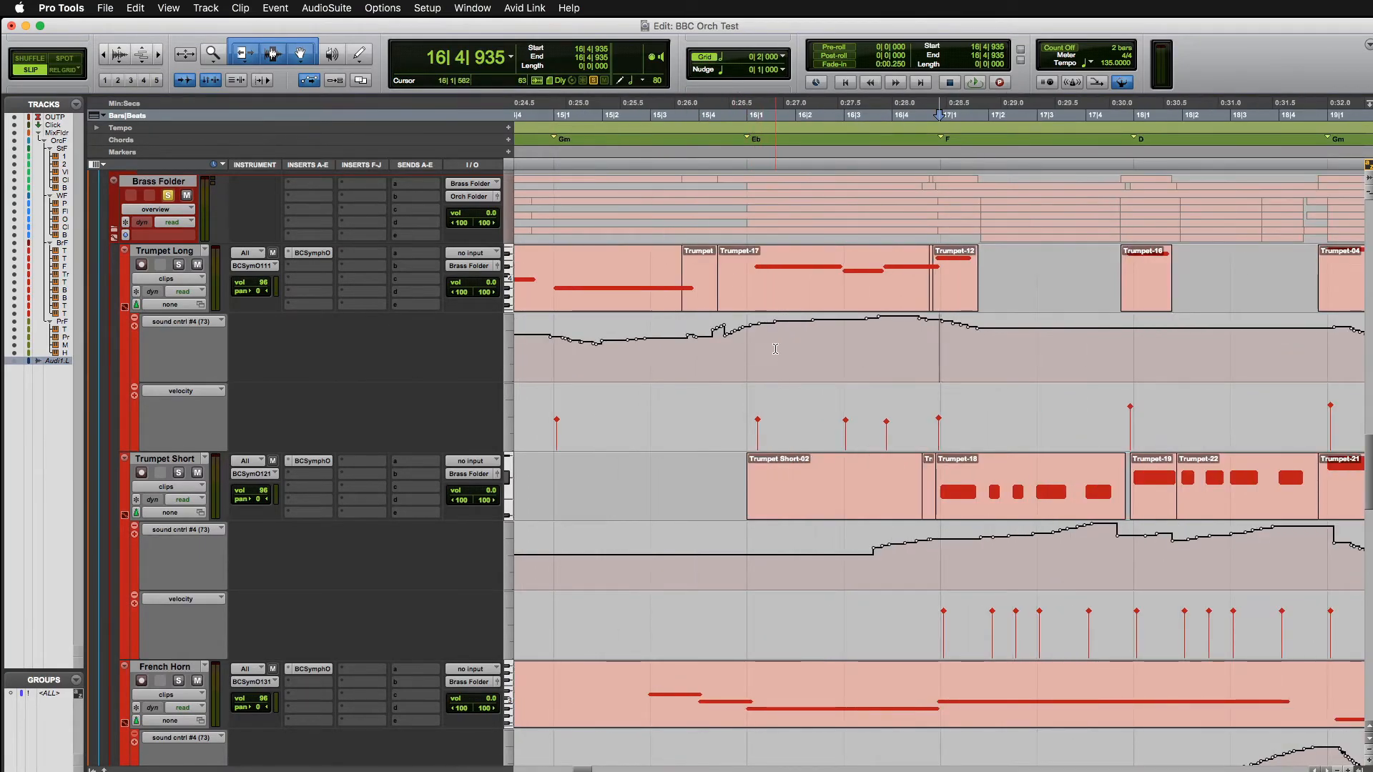
scroll(775, 350, "right", 5)
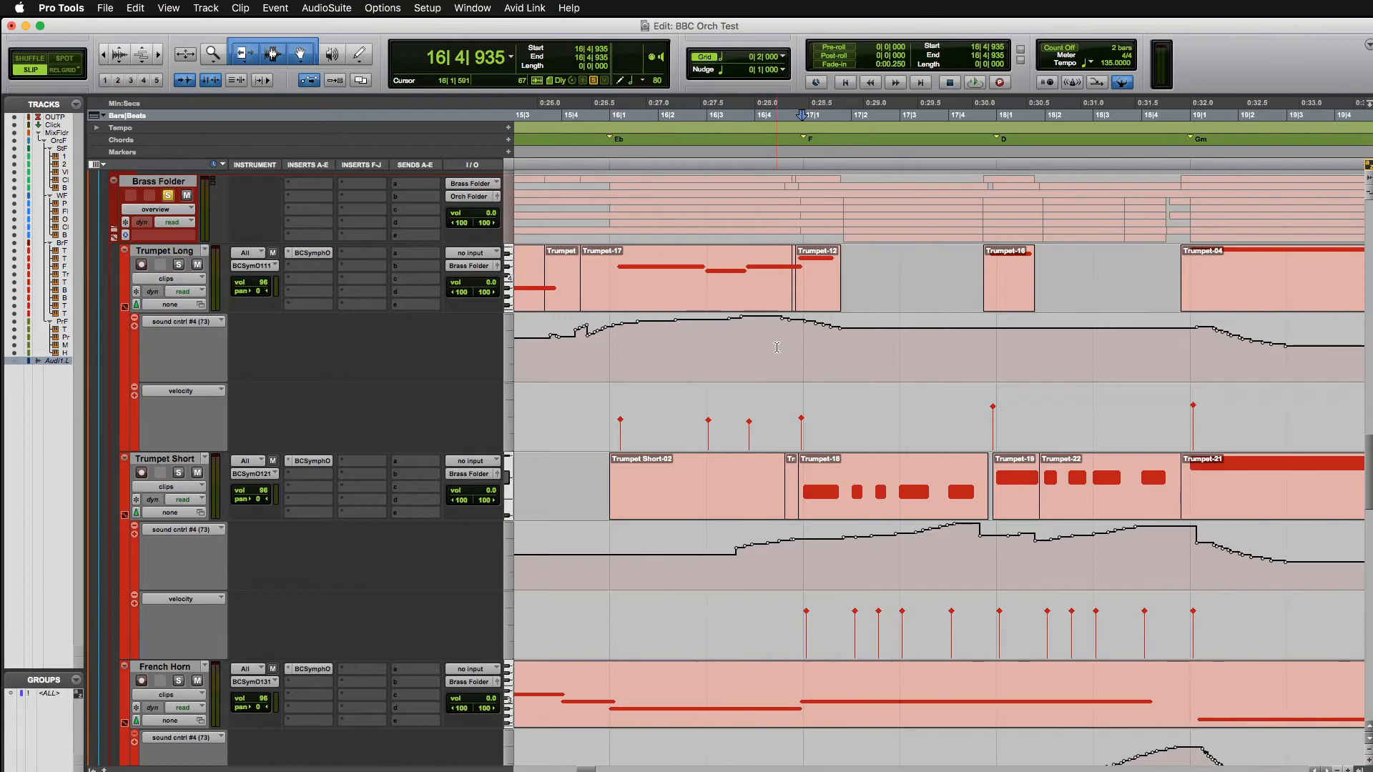
left_click(706, 358)
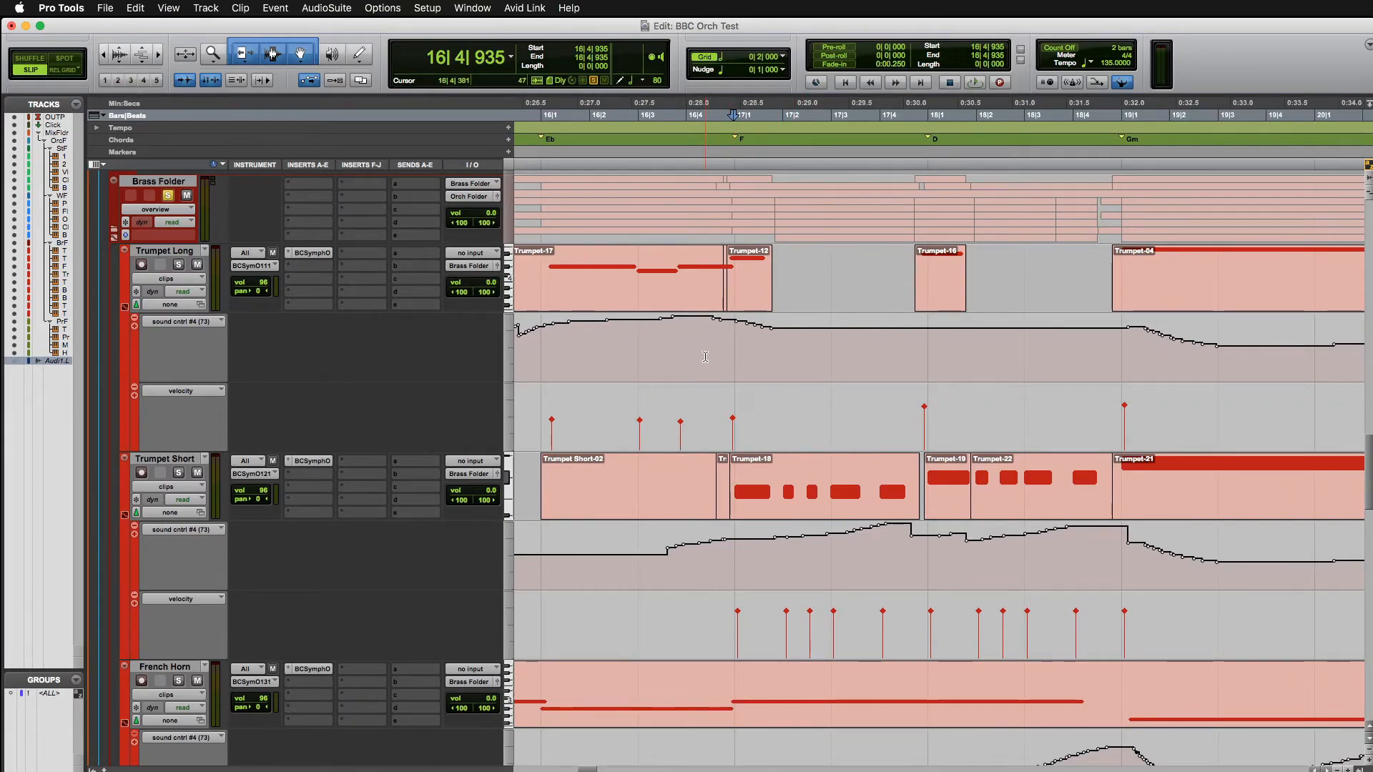
left_click(178, 264)
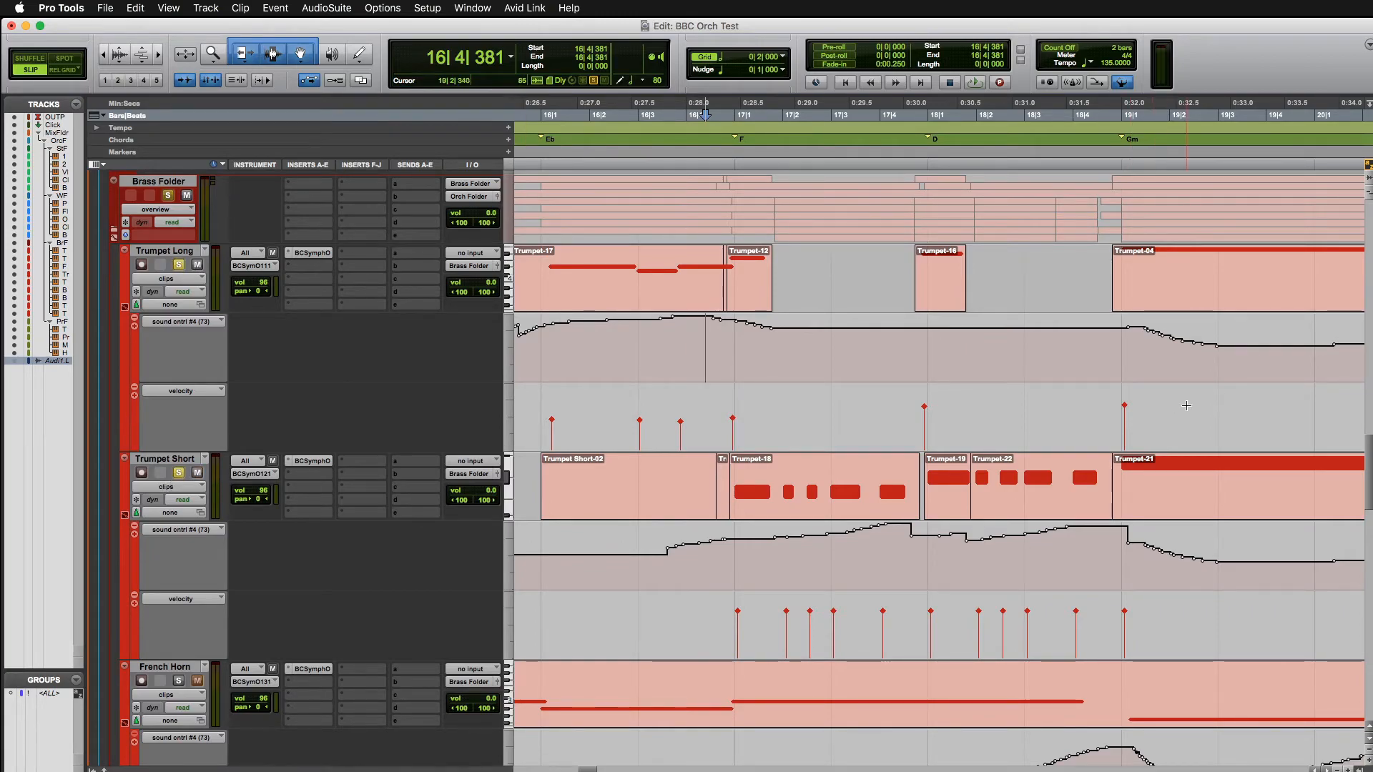
Compare the sustained trumpet note from 18|4|782, playing it first with Trumpet Short muted and again with it unmuted.
left_click(1113, 368)
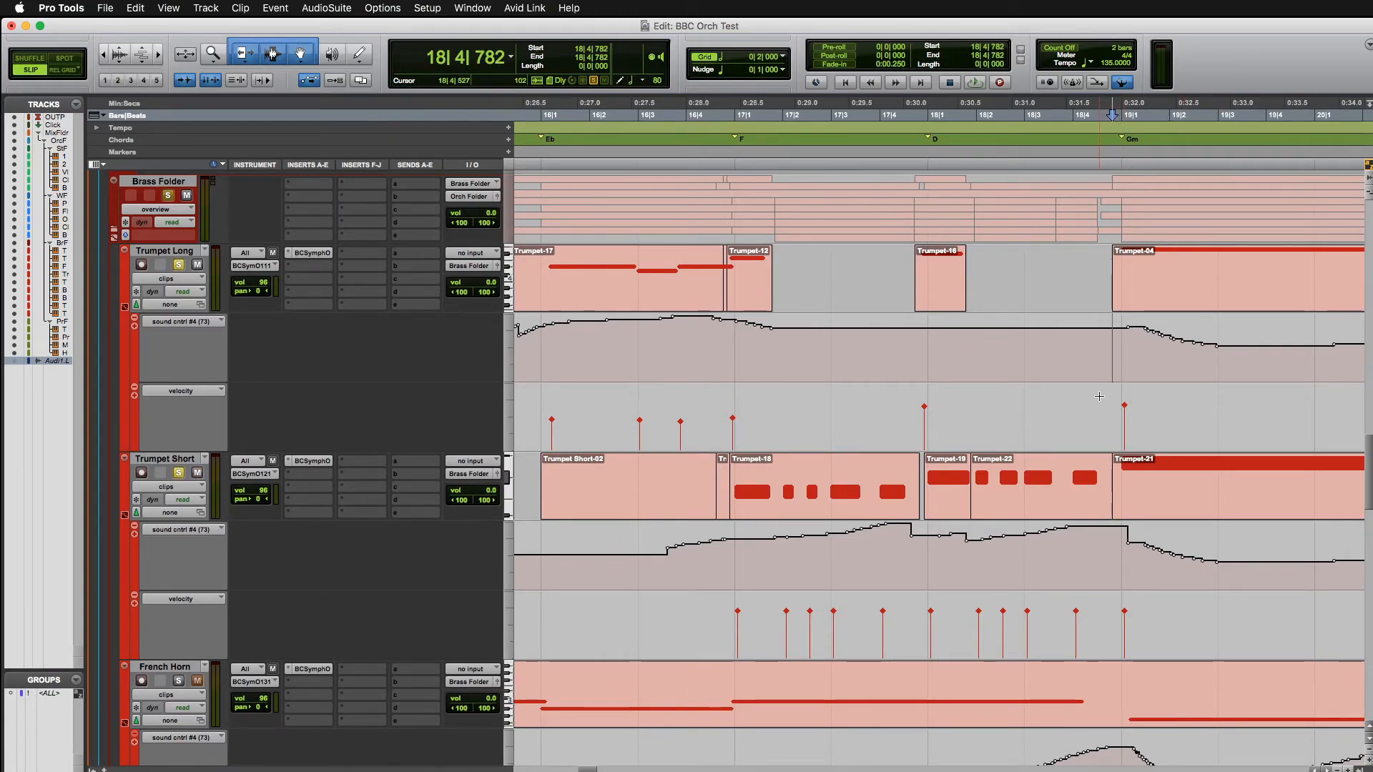
scroll(734, 422, "right", 2)
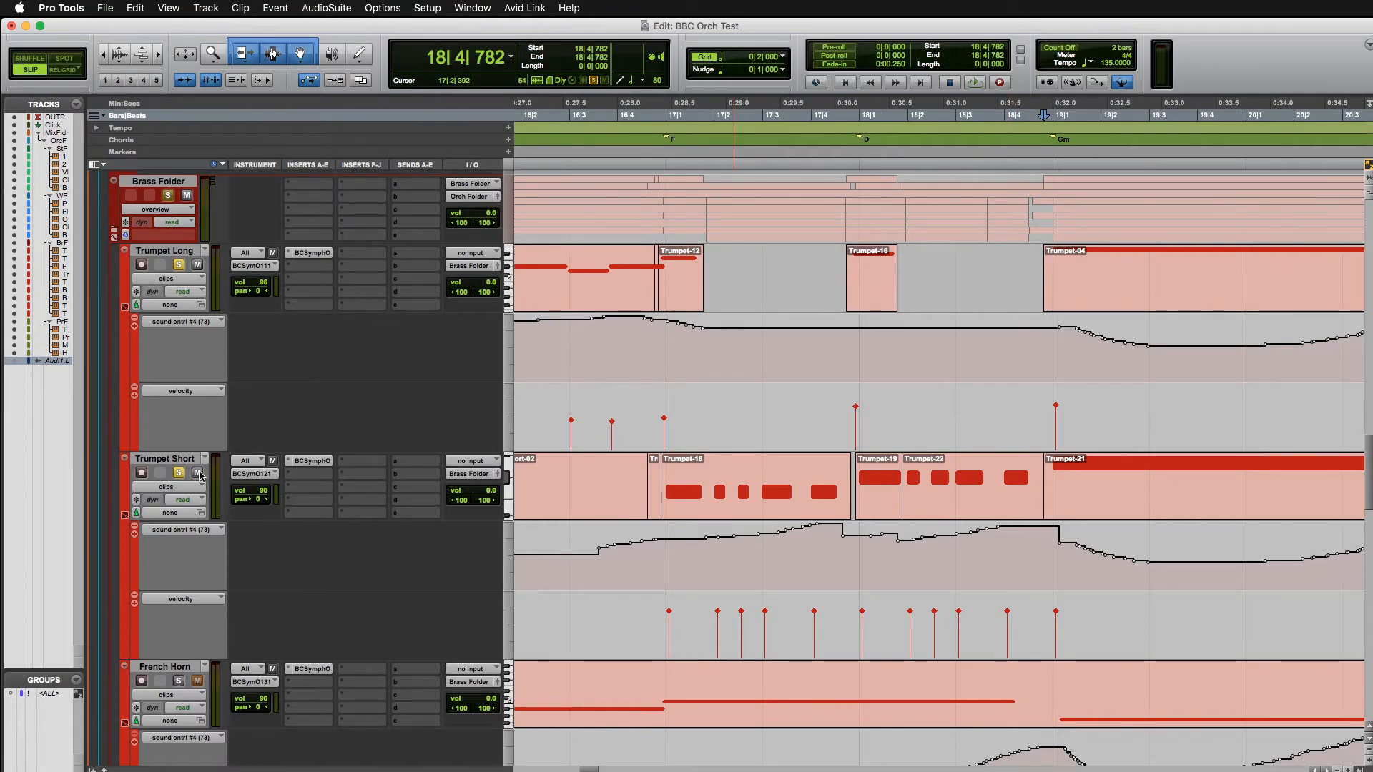
key("space")
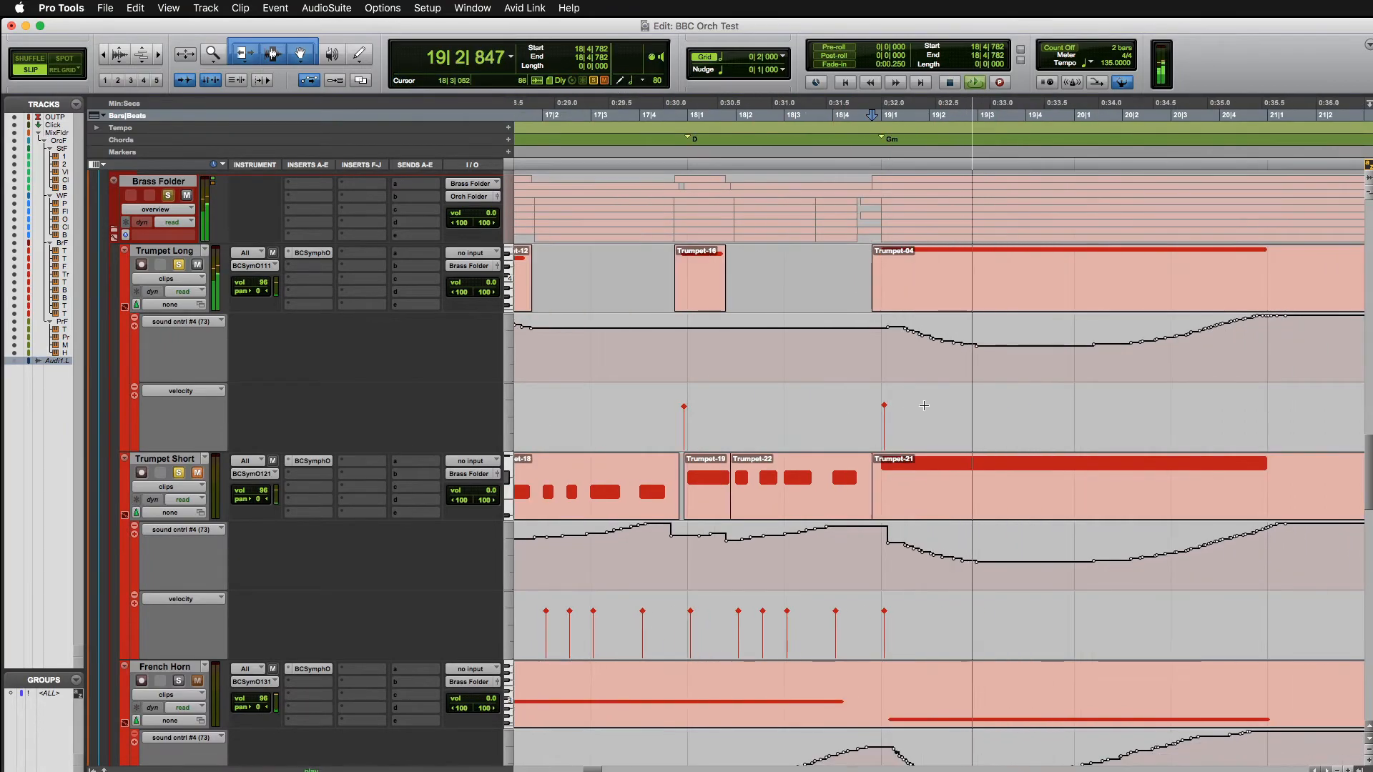
key("space")
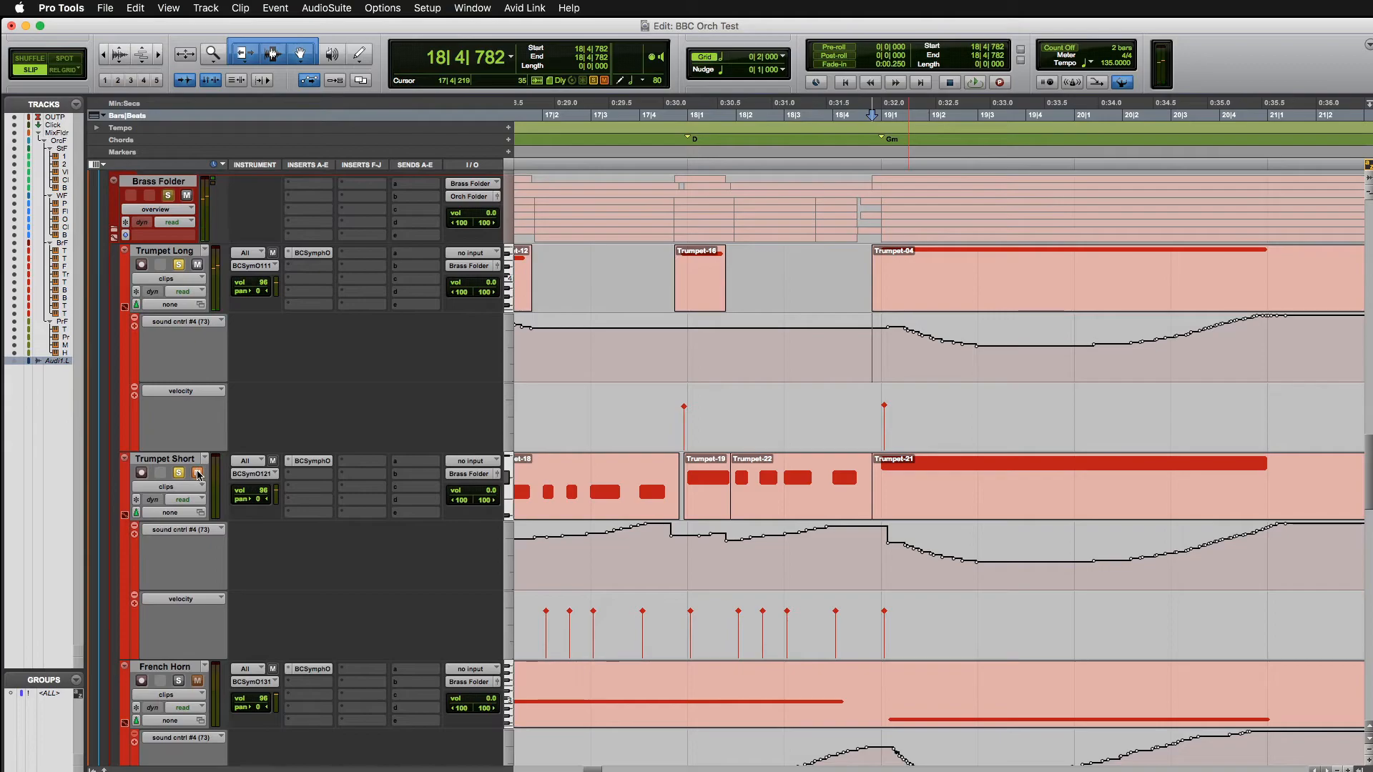
key("space")
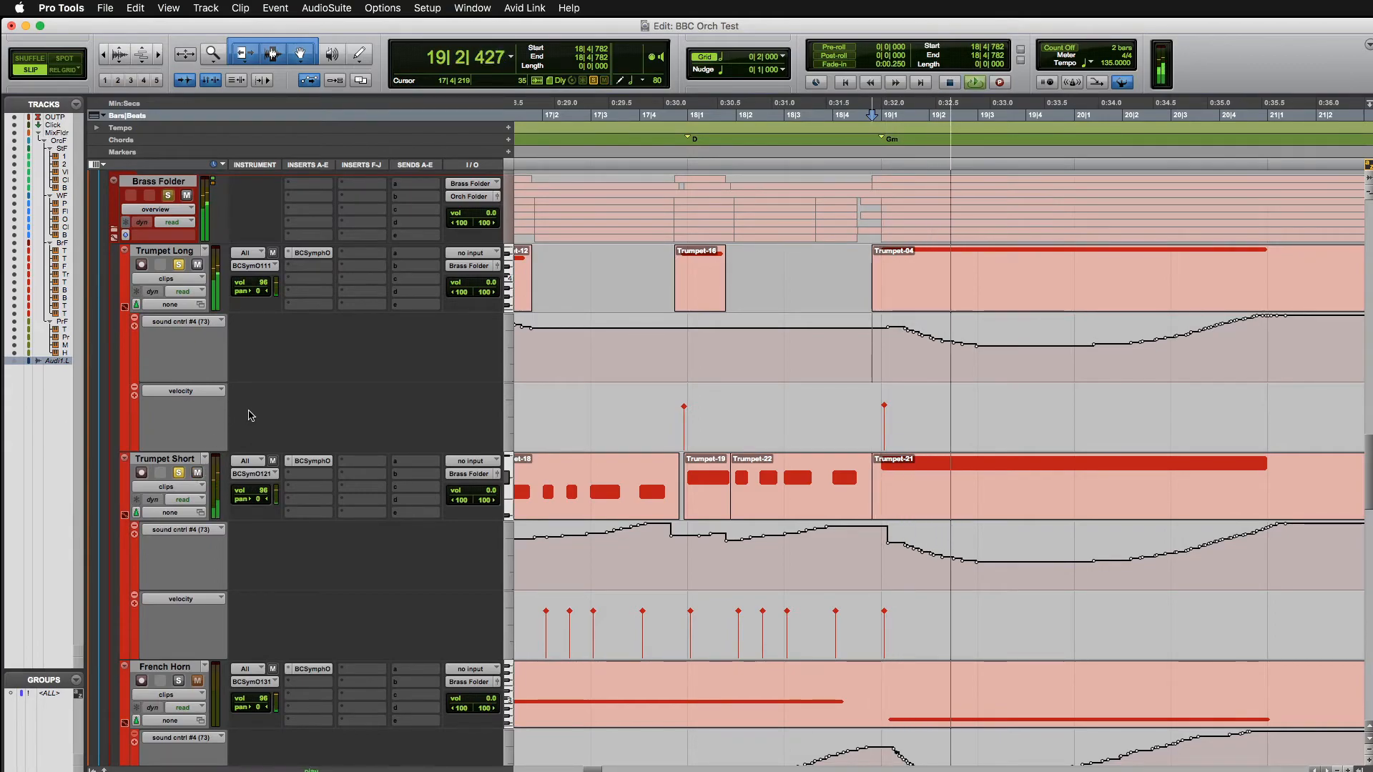
key("space")
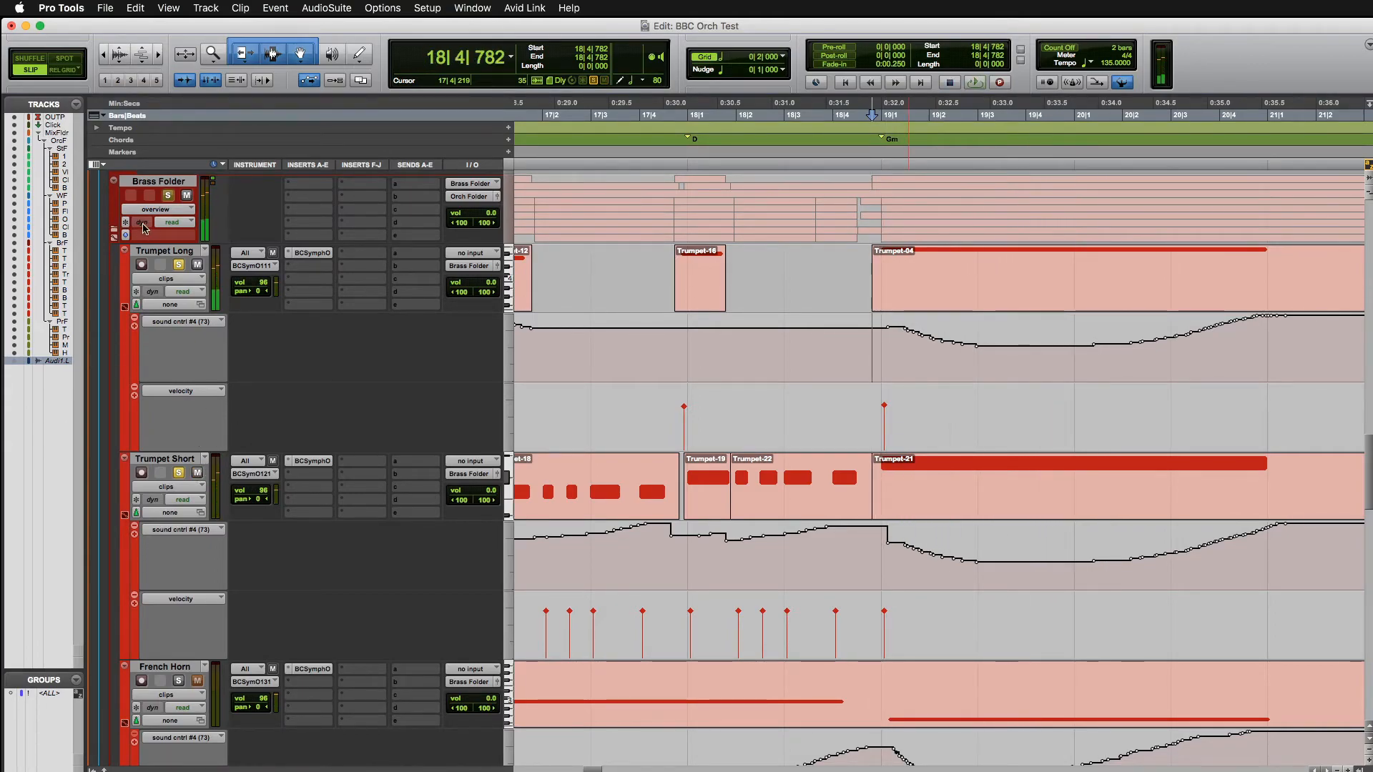
Clear the trumpet track solos and briefly play the brass from 18|3|748, where the trombone and tuba clips overlap.
scroll(703, 442, "down", 5)
scroll(703, 442, "down", 3)
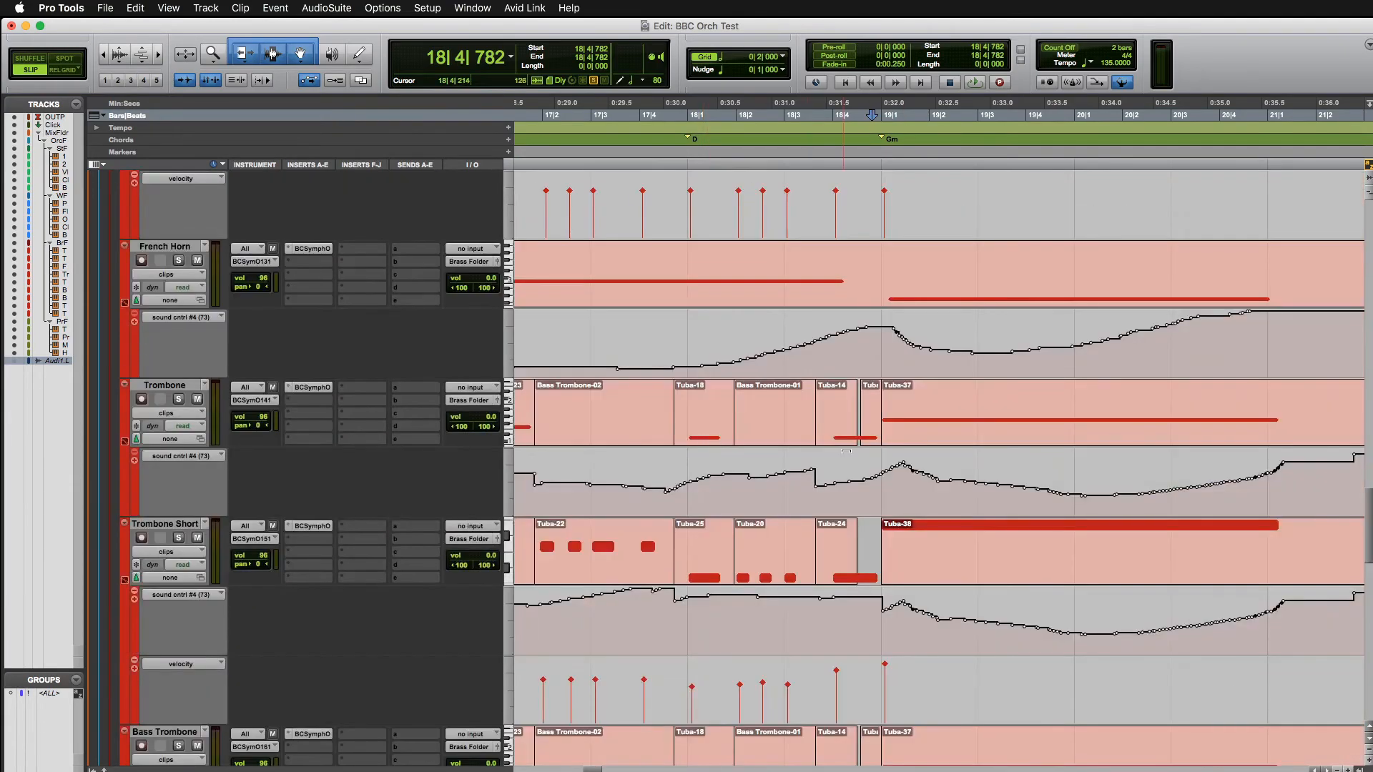
scroll(646, 532, "down", 5)
left_click(824, 467)
key("space")
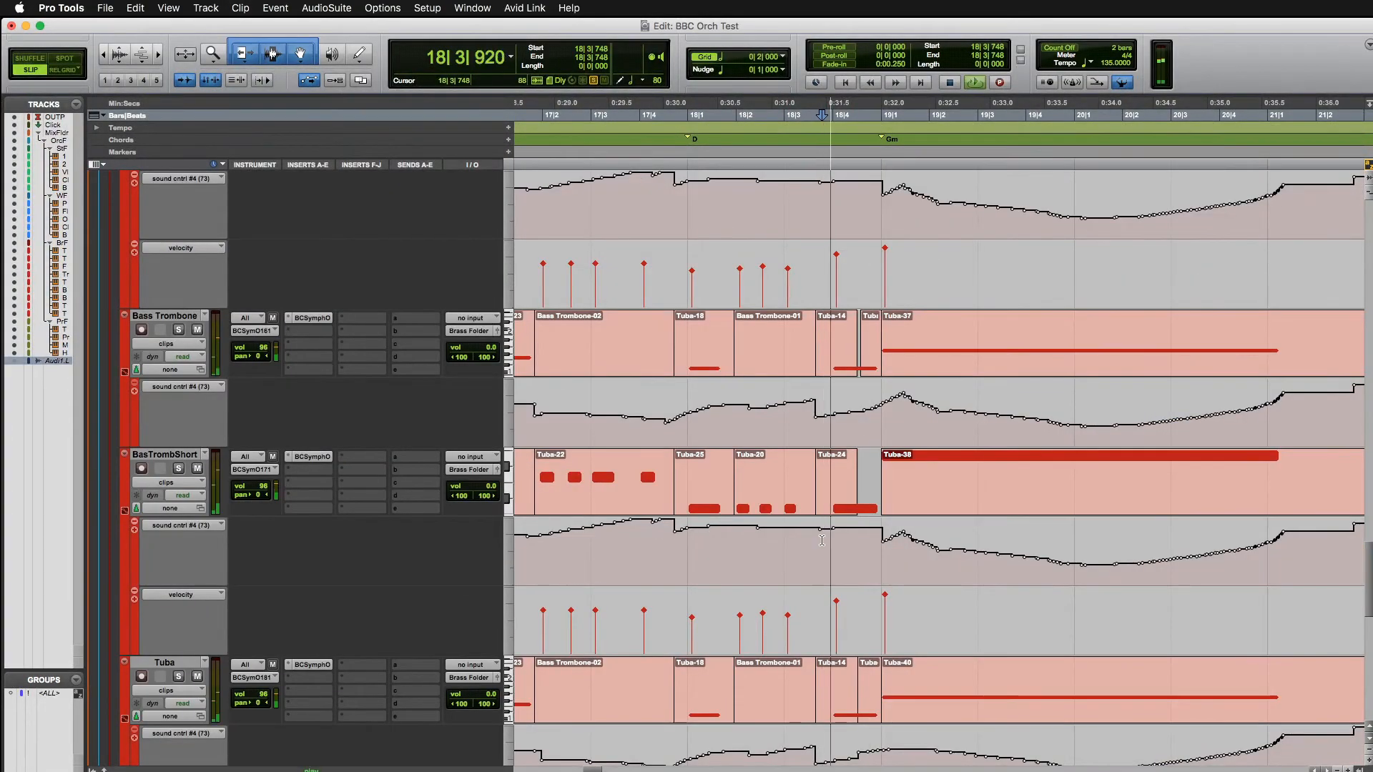
scroll(823, 515, "up", 10)
key("space")
Look over the long and short low-brass clips and controller lanes, from Trombone down to the Perc Folder.
scroll(825, 540, "down", 10)
scroll(826, 540, "left", 5)
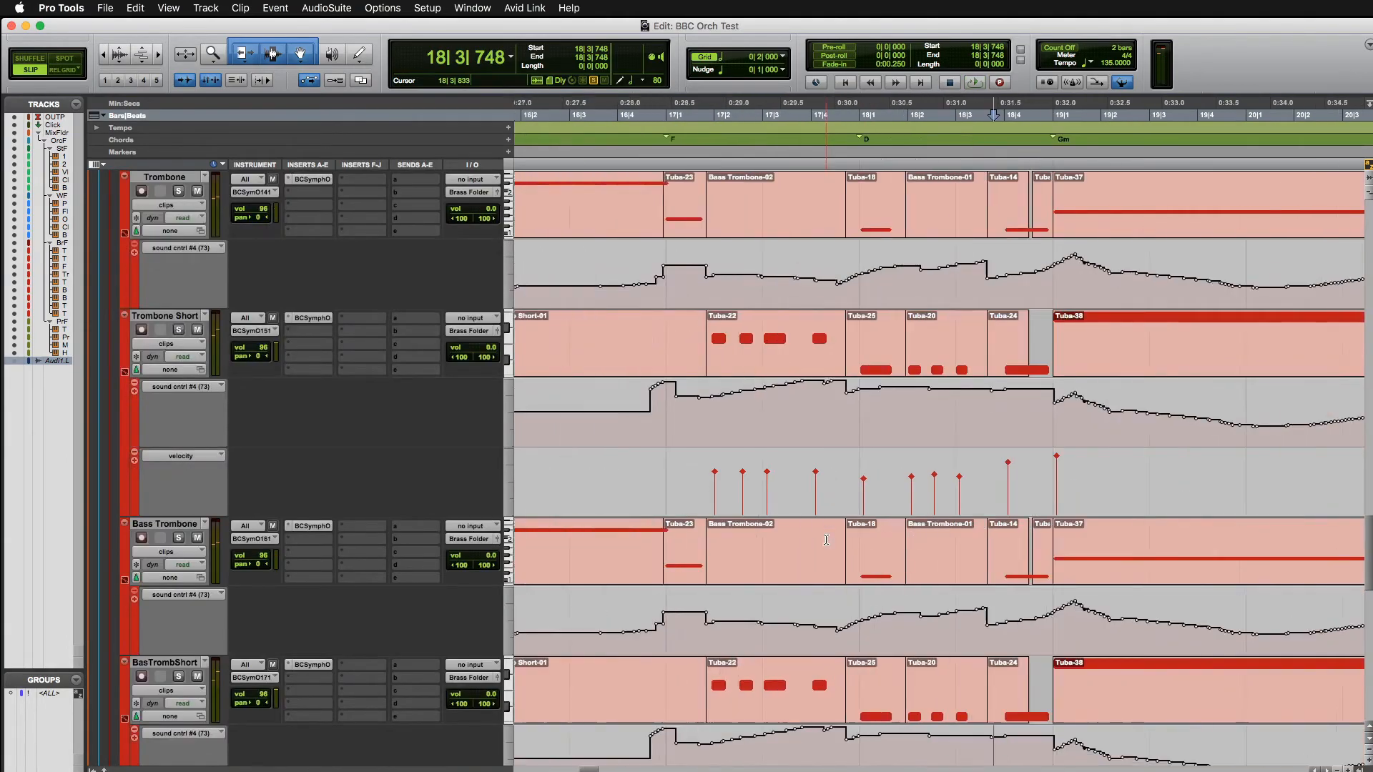
key("r")
scroll(891, 535, "down", 4)
scroll(891, 536, "down", 3)
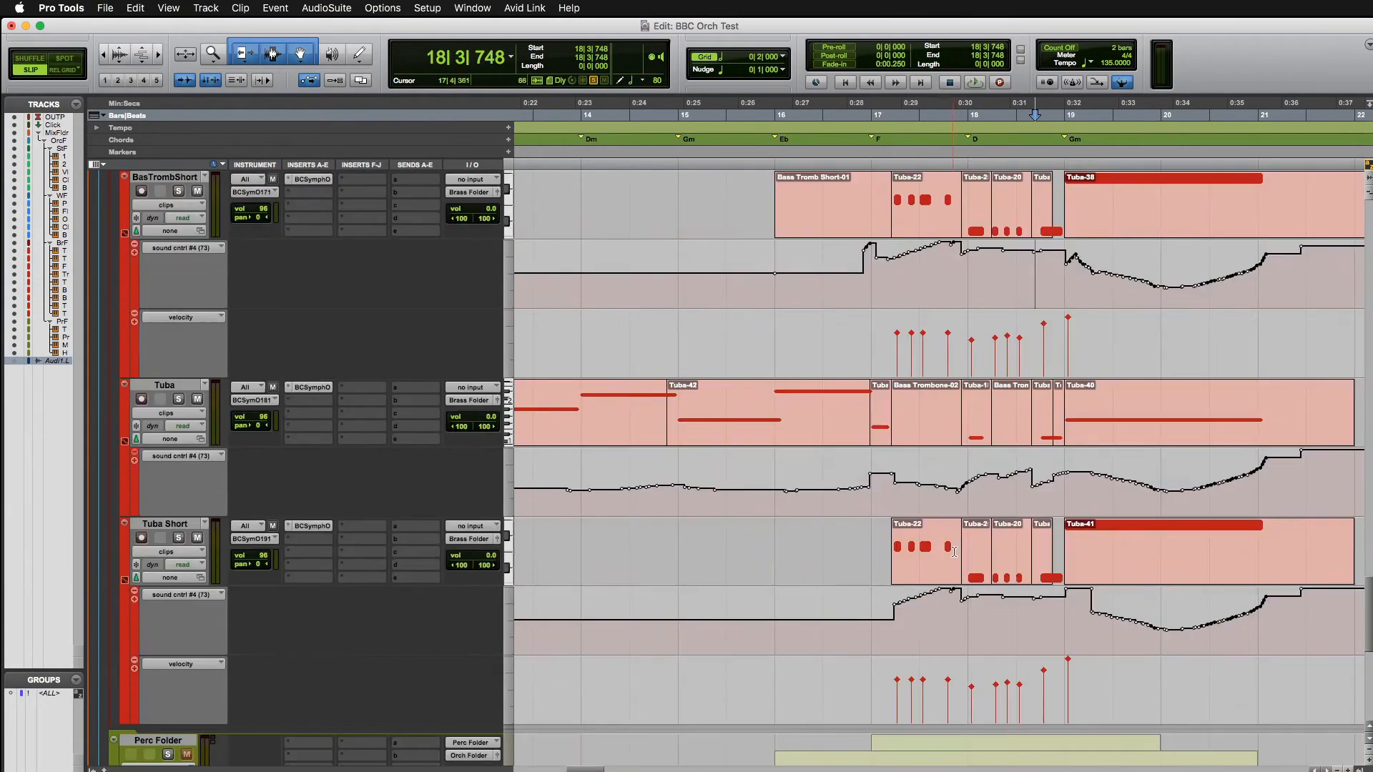
scroll(959, 545, "up", 3)
scroll(963, 547, "down", 6)
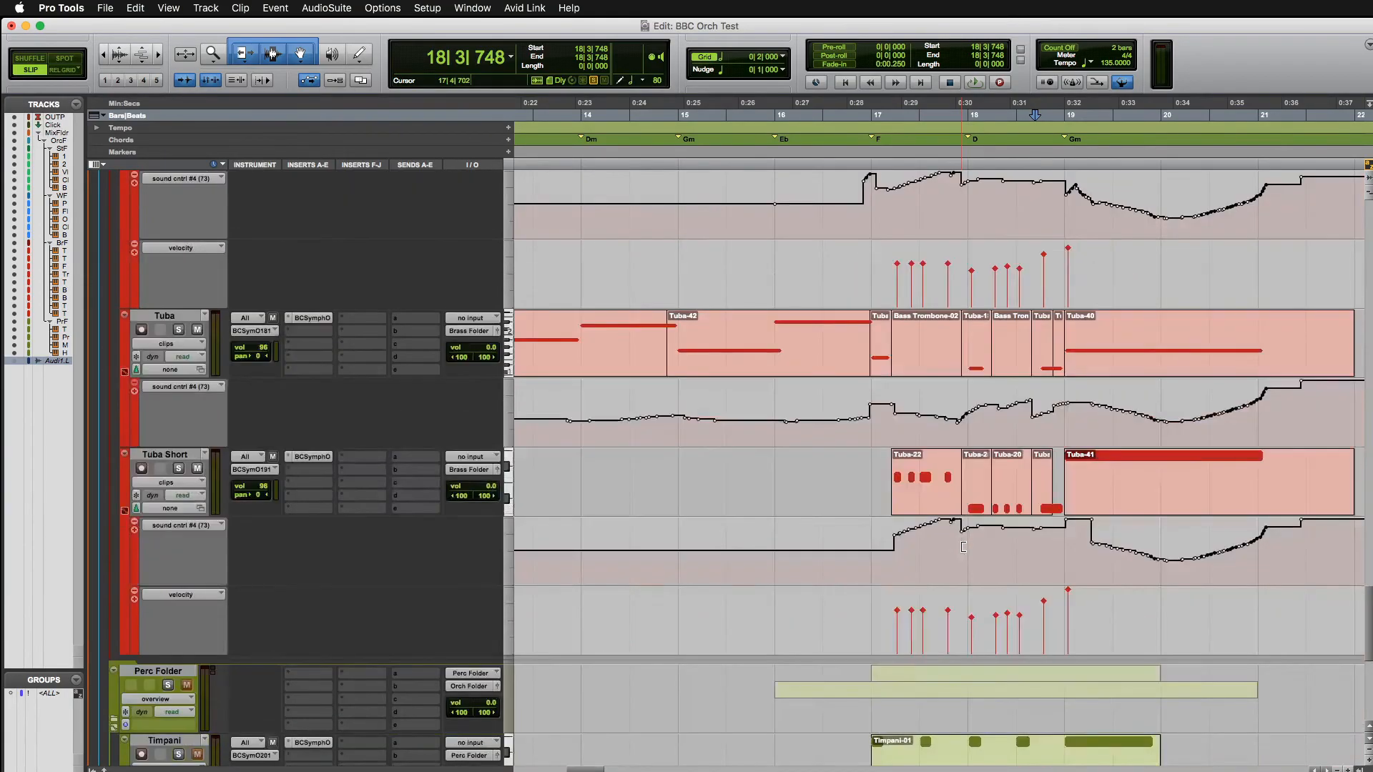
scroll(961, 548, "down", 2)
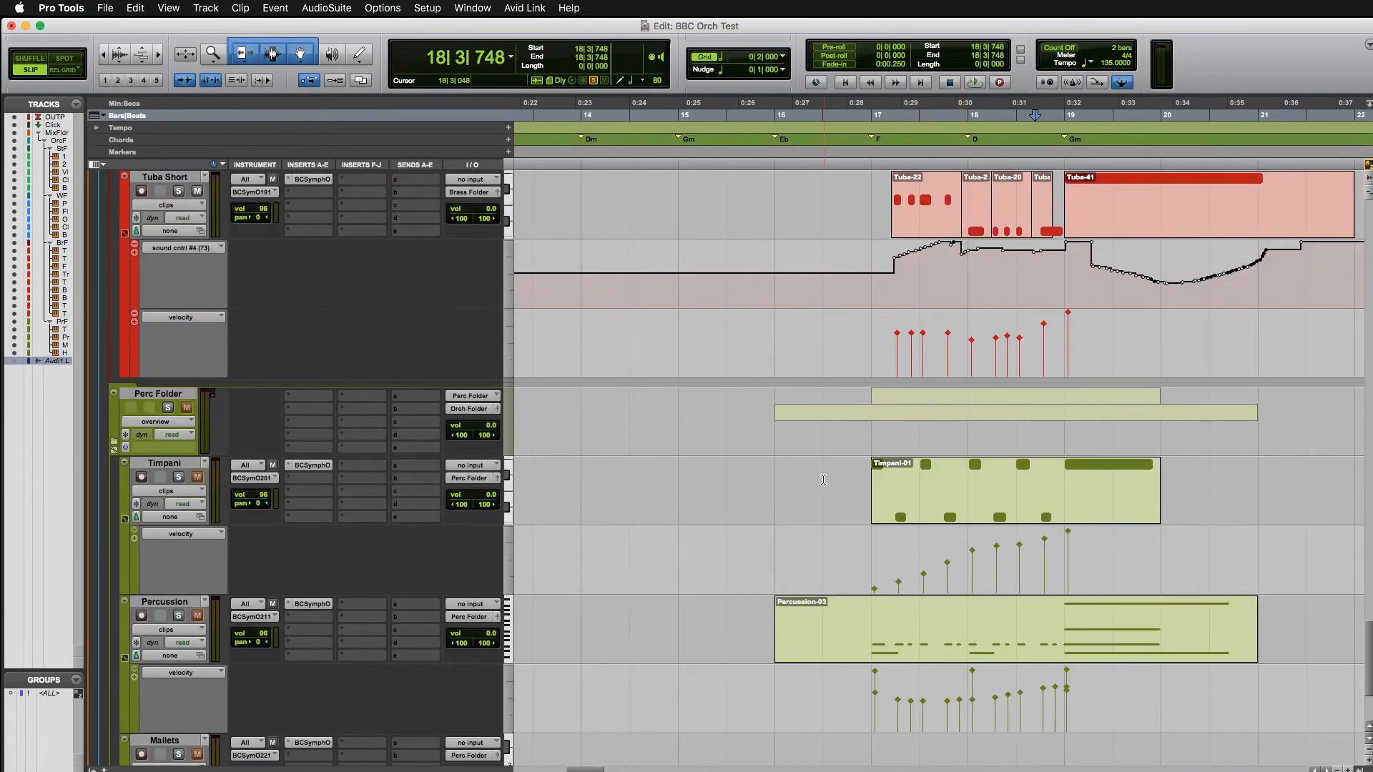
Solo the Percussion track and play it from 16|4|537, just before bar 17.
left_click(861, 474)
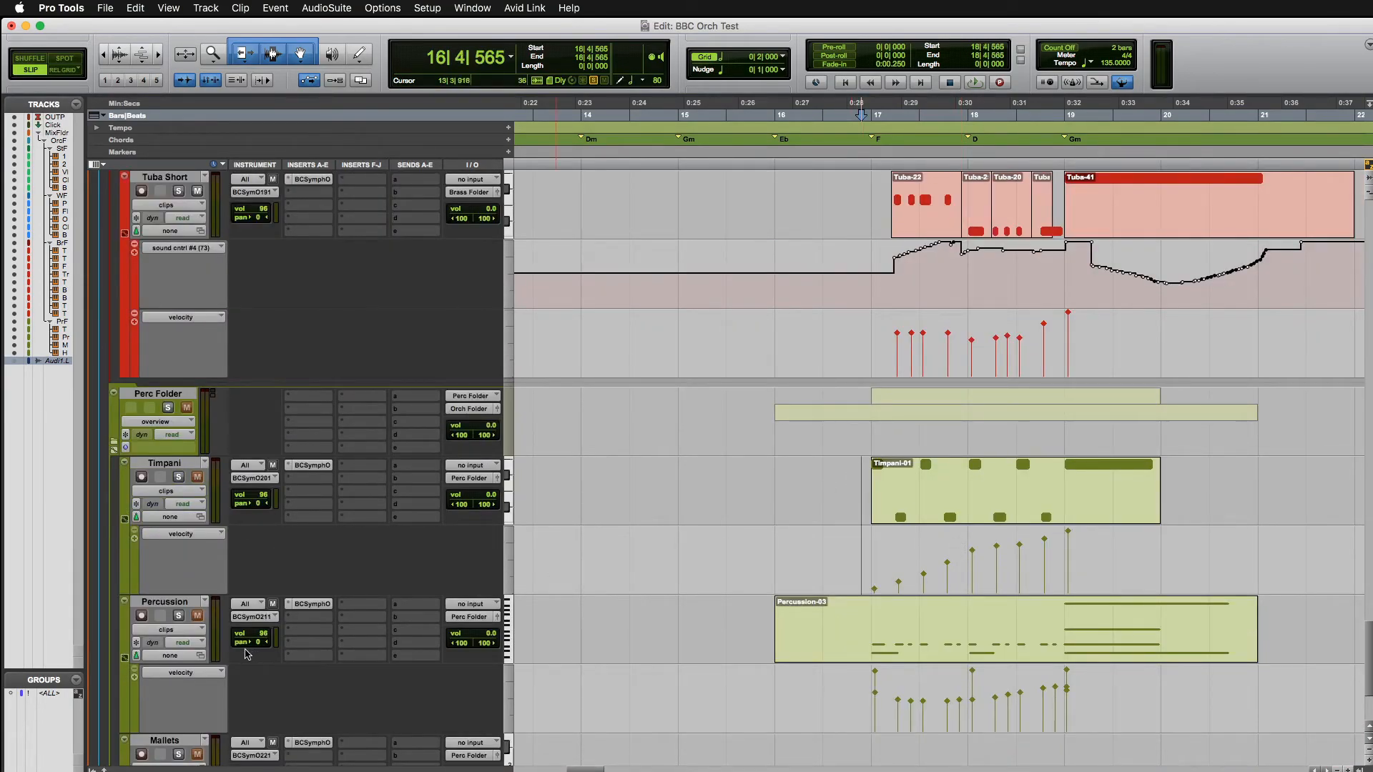
left_click(184, 620)
left_click(860, 624)
key("space")
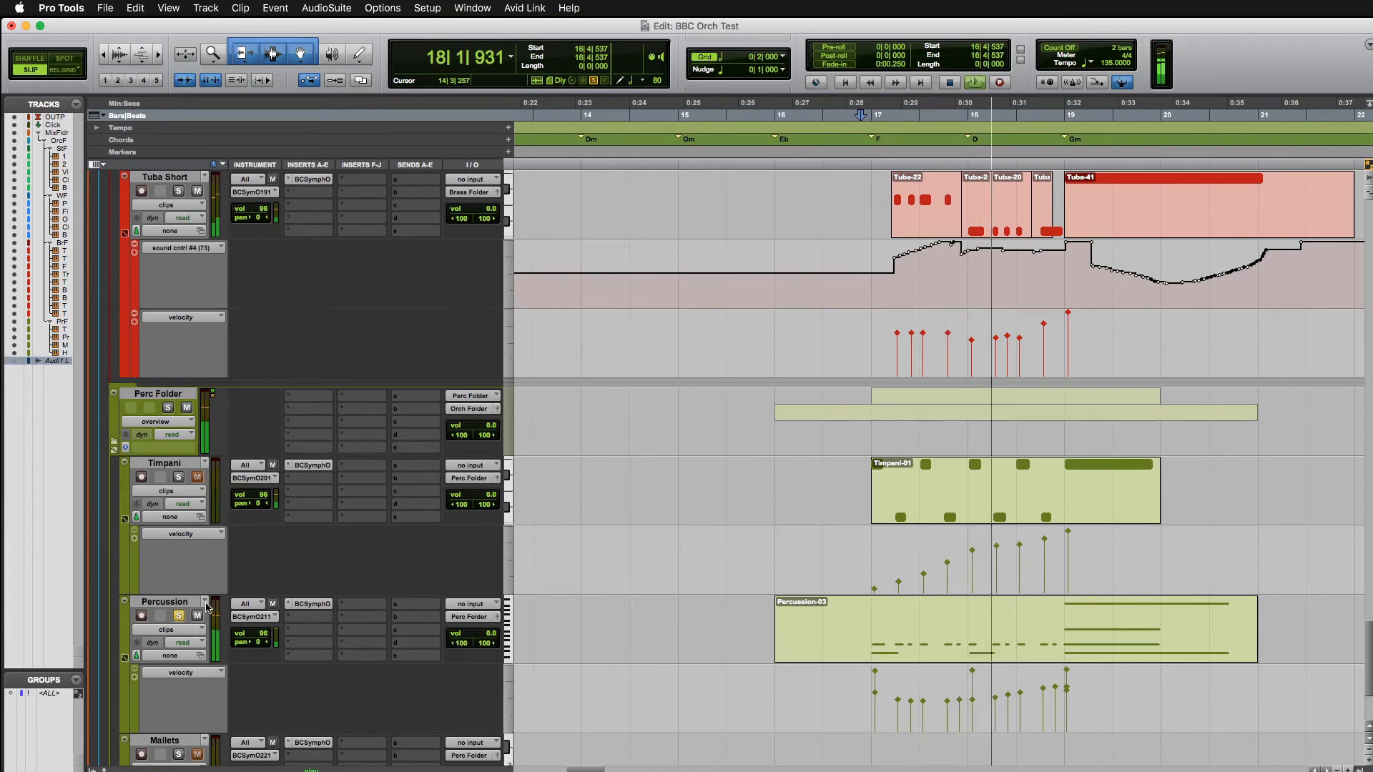
key("space")
Switch the solo from Percussion to Timpani and play it from 16|3|872.
left_click(179, 616)
left_click(179, 477)
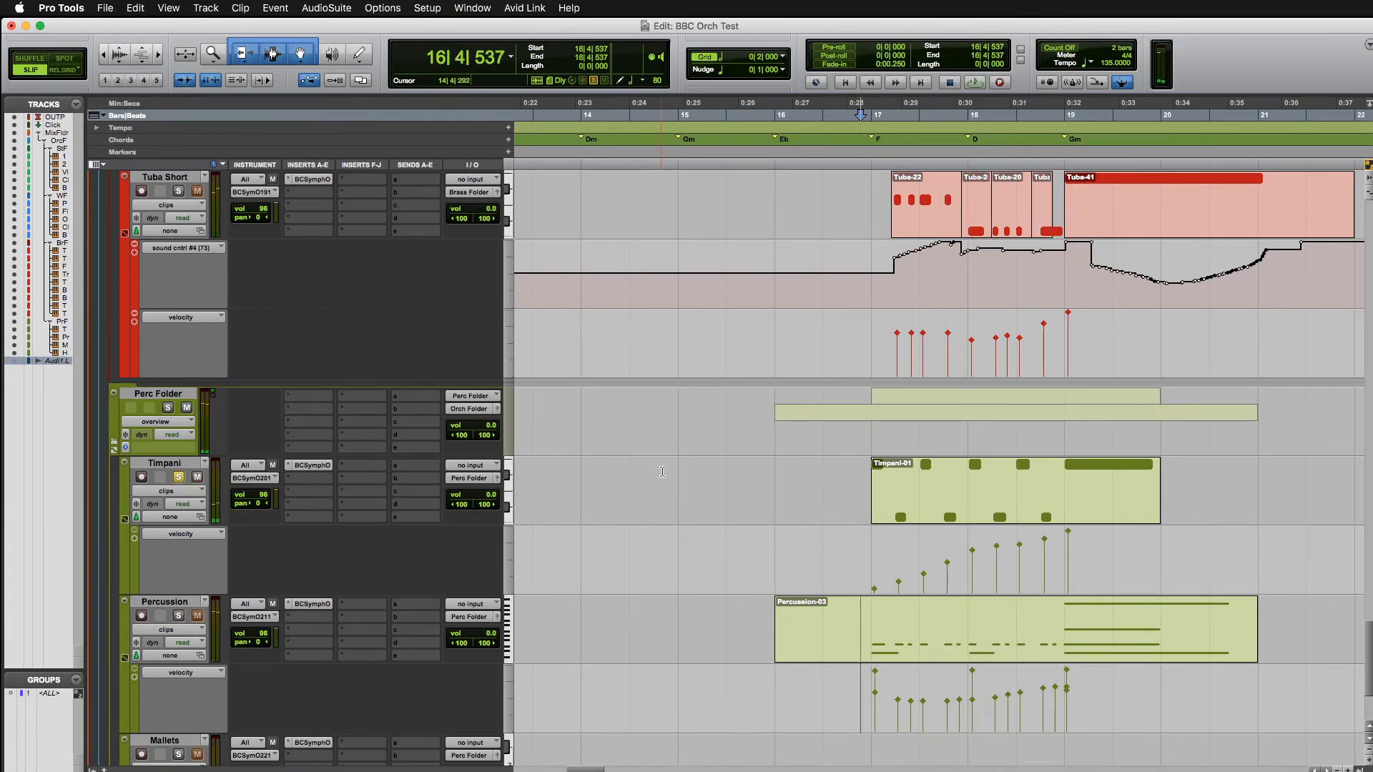
left_click(844, 477)
key("space")
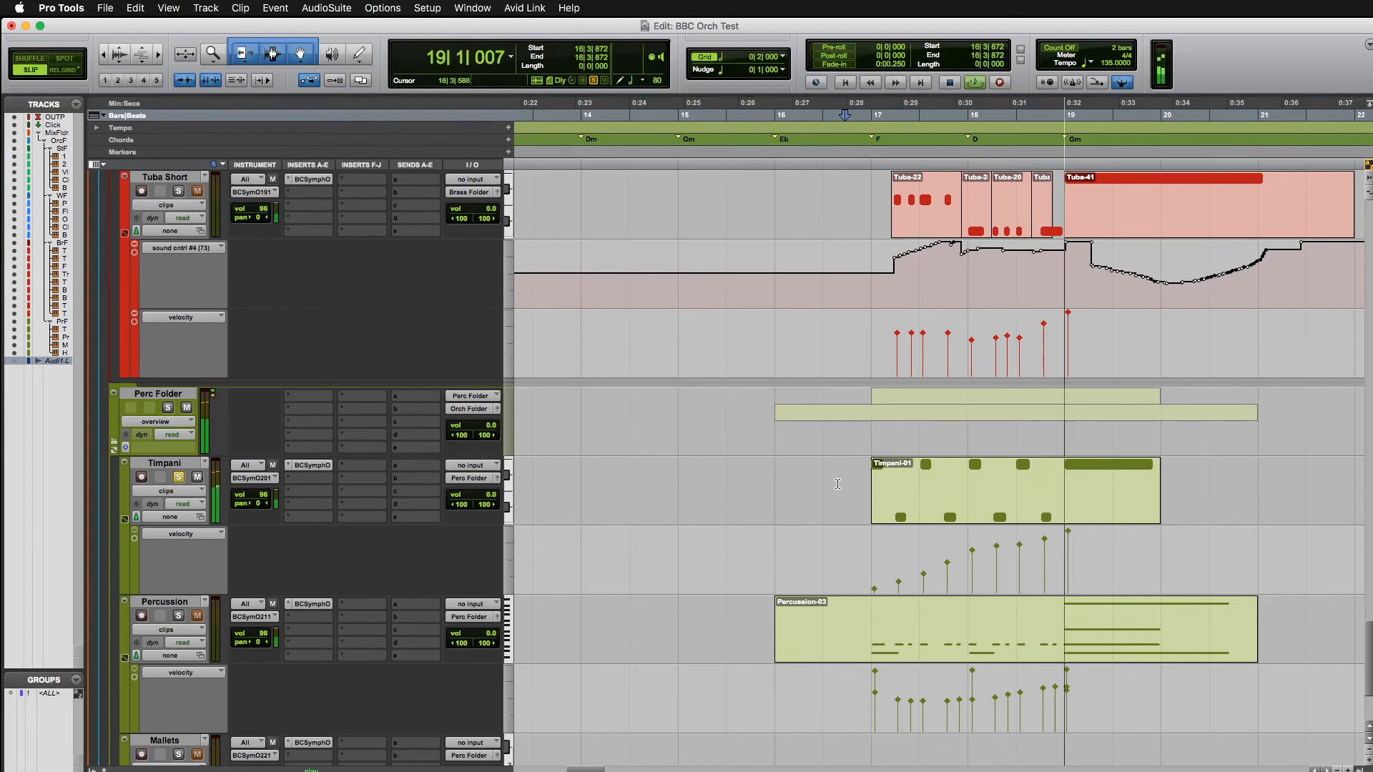
key("space")
Clear the remaining solos and play the full orchestra from 15|4|798, just before the Percussion clip.
left_click(179, 478)
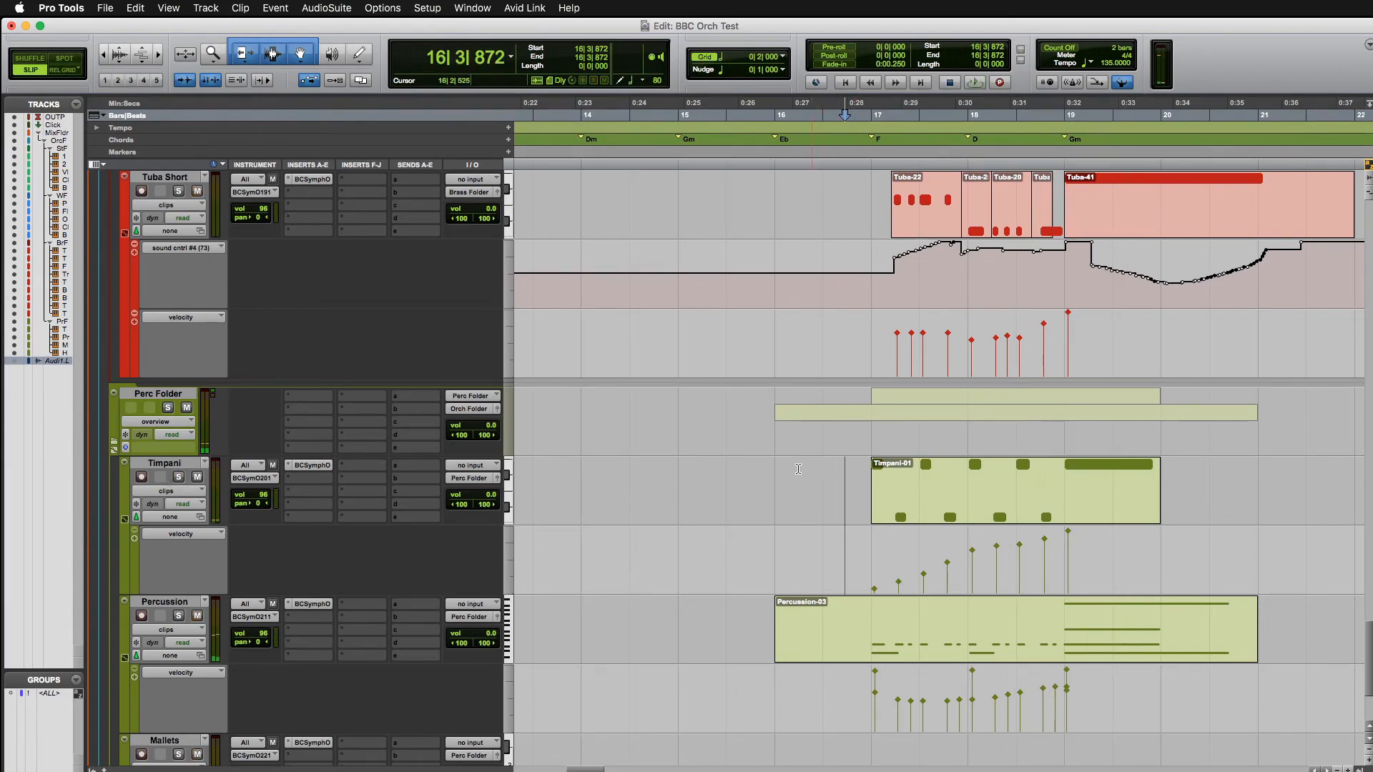
left_click(771, 468)
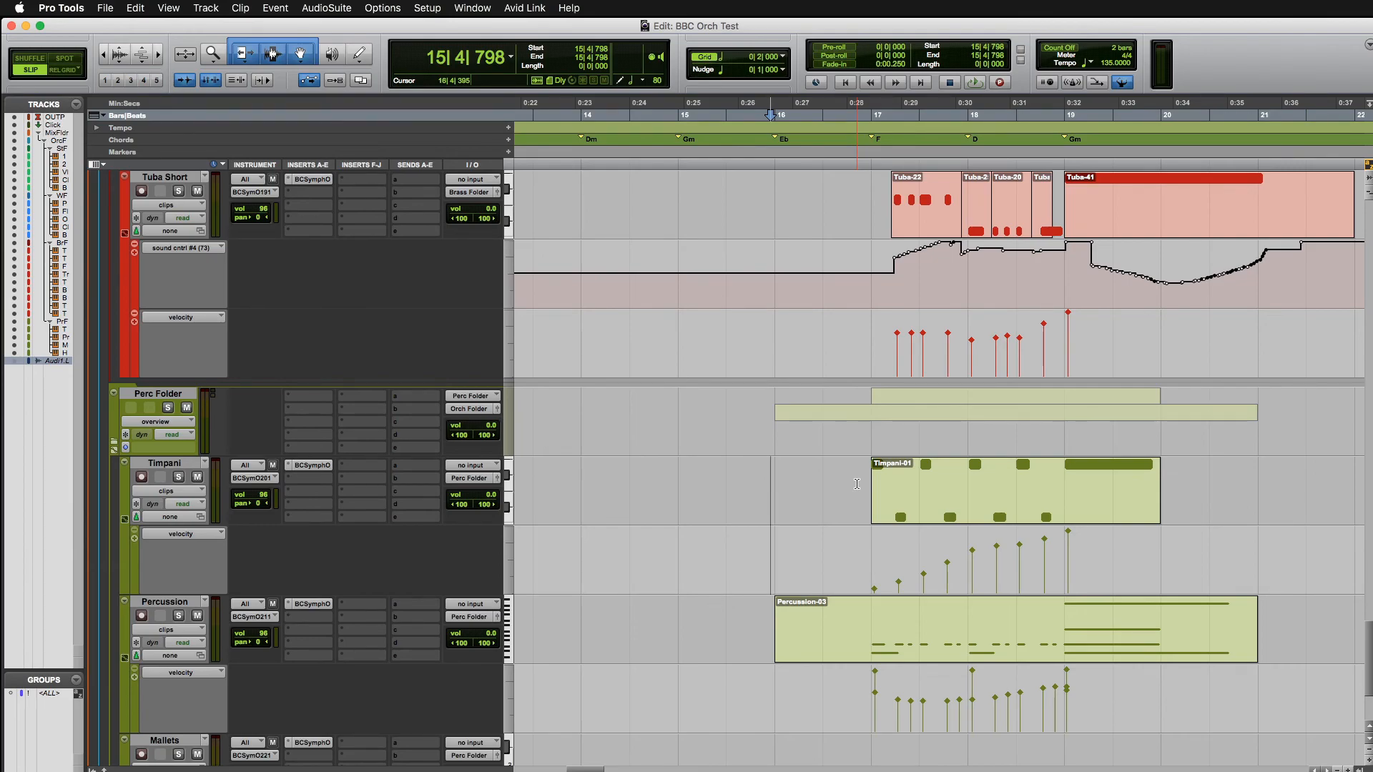
key("space")
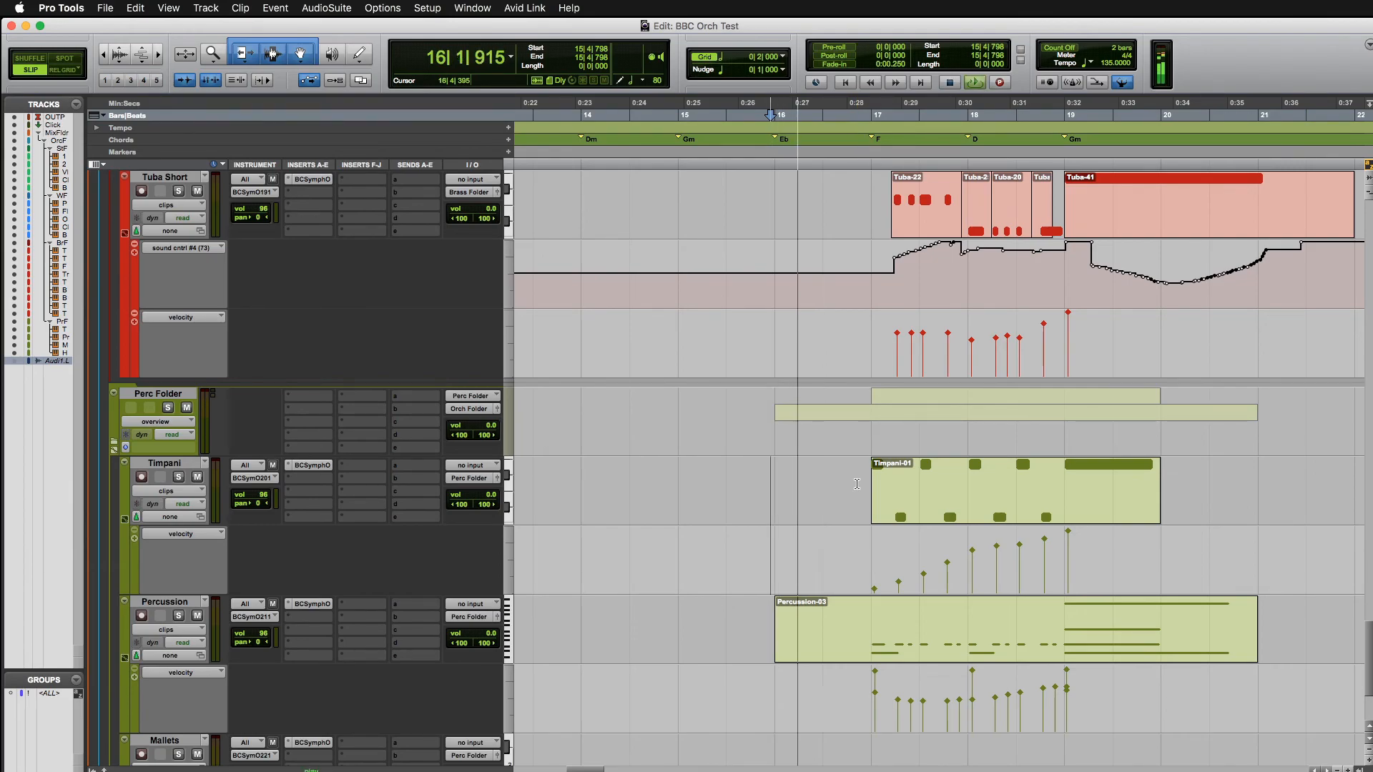